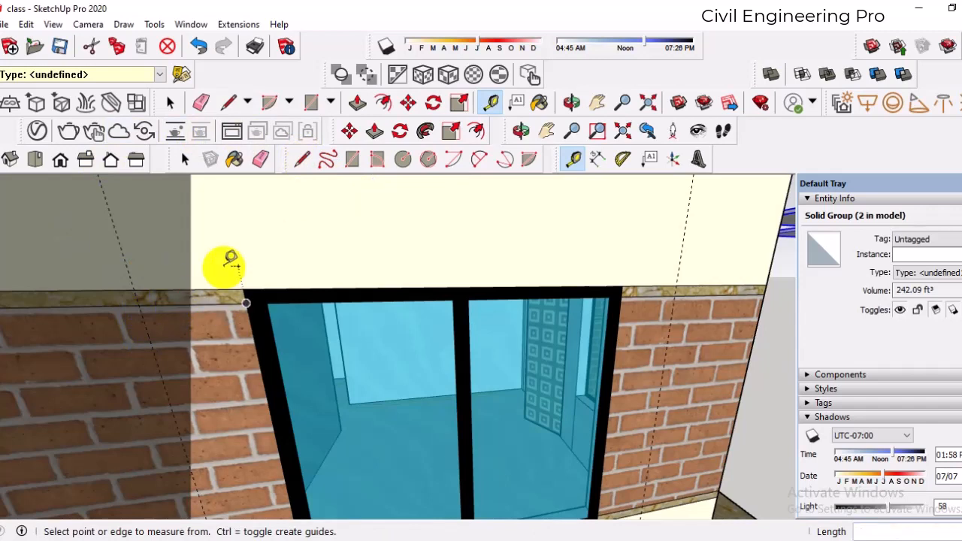
- Add a horizontal guide line on the cream wall just above the upper edge of the marble band at window-head level
{"action": "left_click", "coordinate": [193, 288]}
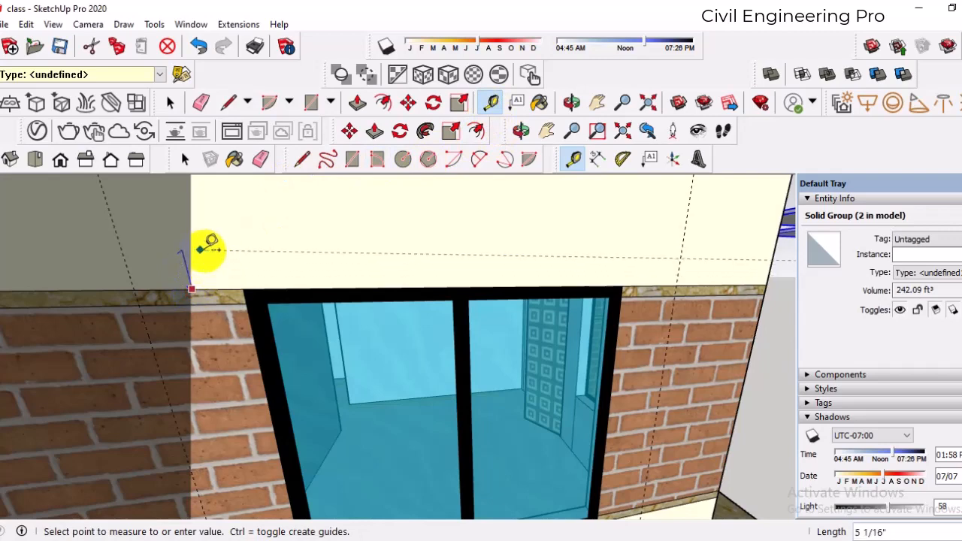
{"action": "middle_click_drag", "start_coordinate": [209, 248], "coordinate": [389, 295]}
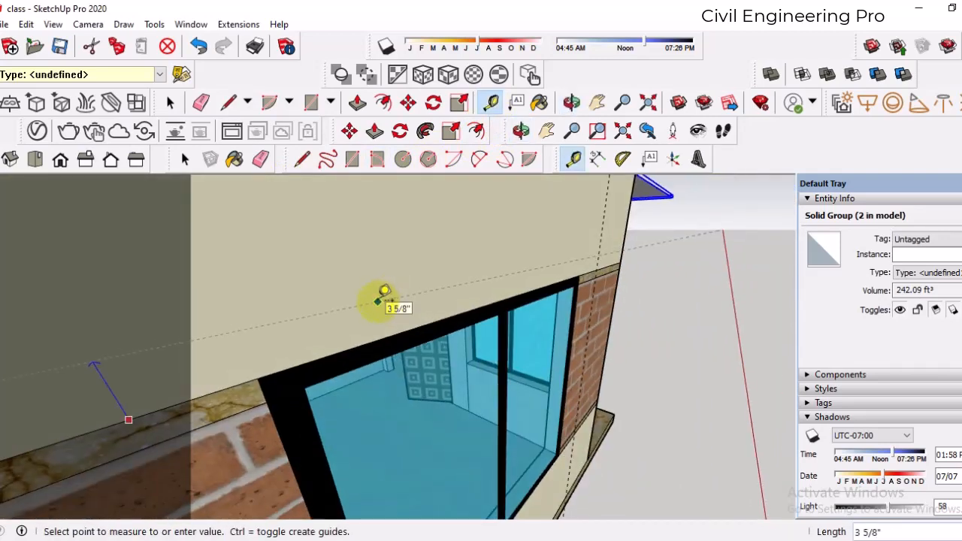
{"action": "scroll", "coordinate": [336, 306], "scroll_direction": "down", "scroll_amount": 3}
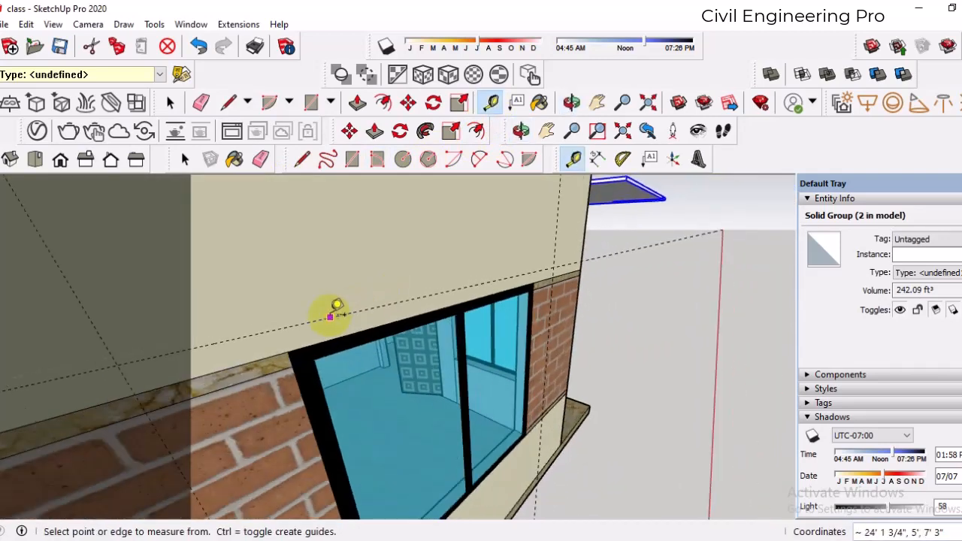
- Draw a thin rectangle on the wall above the end window, spanning the two vertical guides from the horizontal guide down to the band
{"action": "left_click", "coordinate": [352, 160]}
{"action": "left_click", "coordinate": [184, 350]}
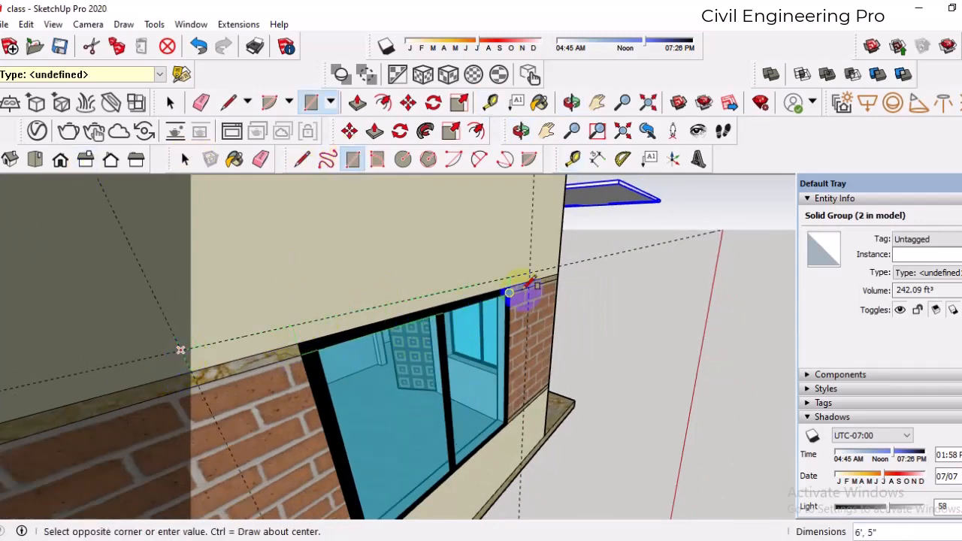
{"action": "scroll", "coordinate": [531, 284], "scroll_direction": "up", "scroll_amount": 2}
{"action": "left_click", "coordinate": [531, 280]}
{"action": "scroll", "coordinate": [421, 286], "scroll_direction": "down", "scroll_amount": 5}
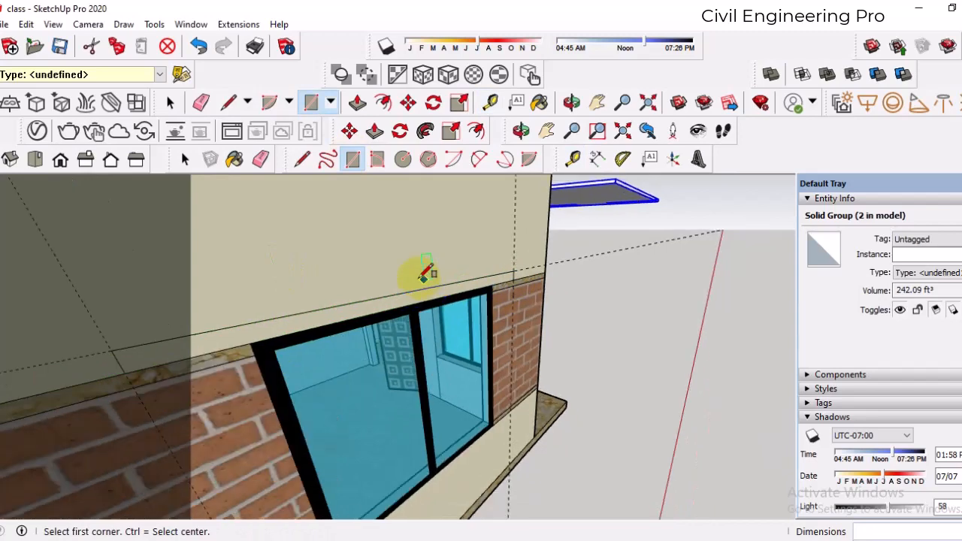
{"action": "left_click", "coordinate": [375, 133]}
{"action": "scroll", "coordinate": [322, 323], "scroll_direction": "up", "scroll_amount": 3}
{"action": "left_click", "coordinate": [337, 316]}
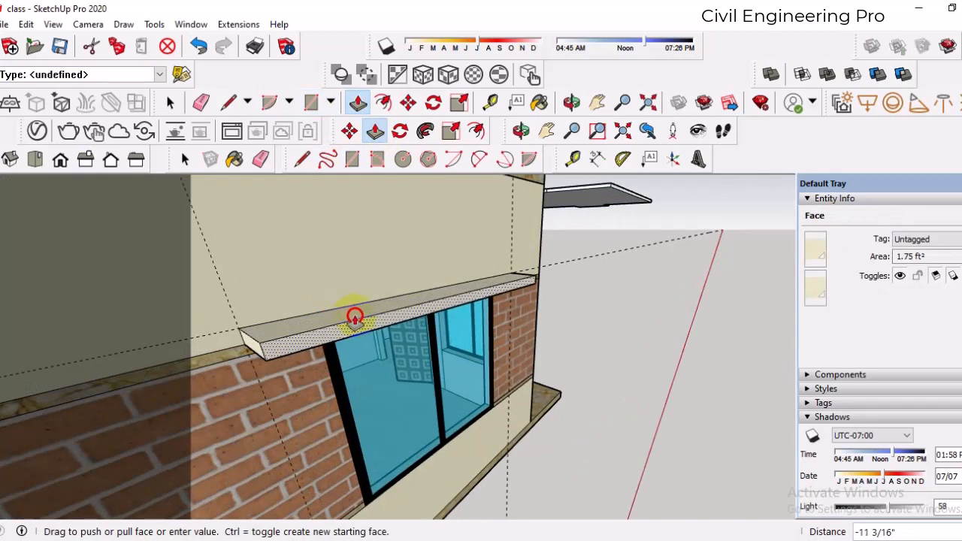
{"action": "left_click", "coordinate": [362, 319]}
{"action": "key", "text": "Return"}
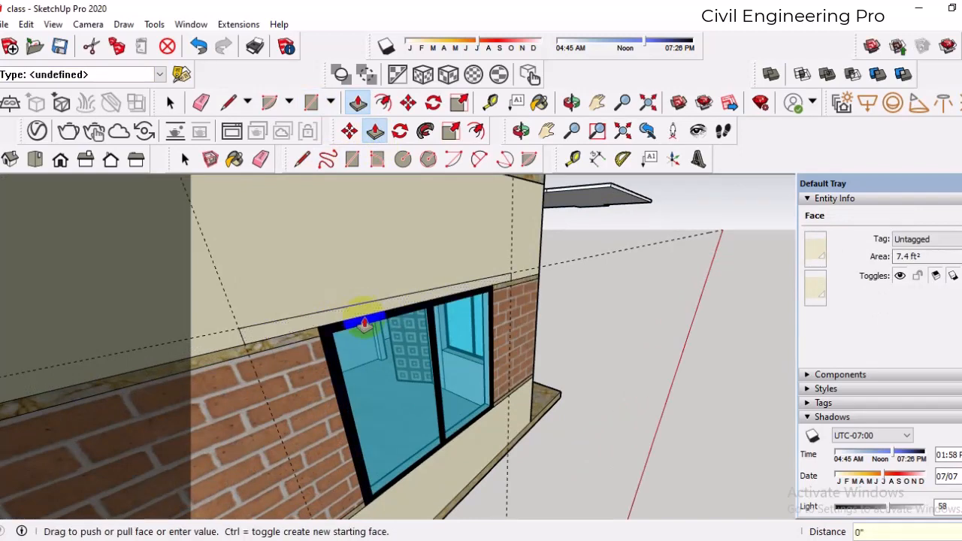
{"action": "scroll", "coordinate": [301, 323], "scroll_direction": "up", "scroll_amount": 2}
{"action": "left_click", "coordinate": [304, 324]}
{"action": "left_click", "coordinate": [331, 325]}
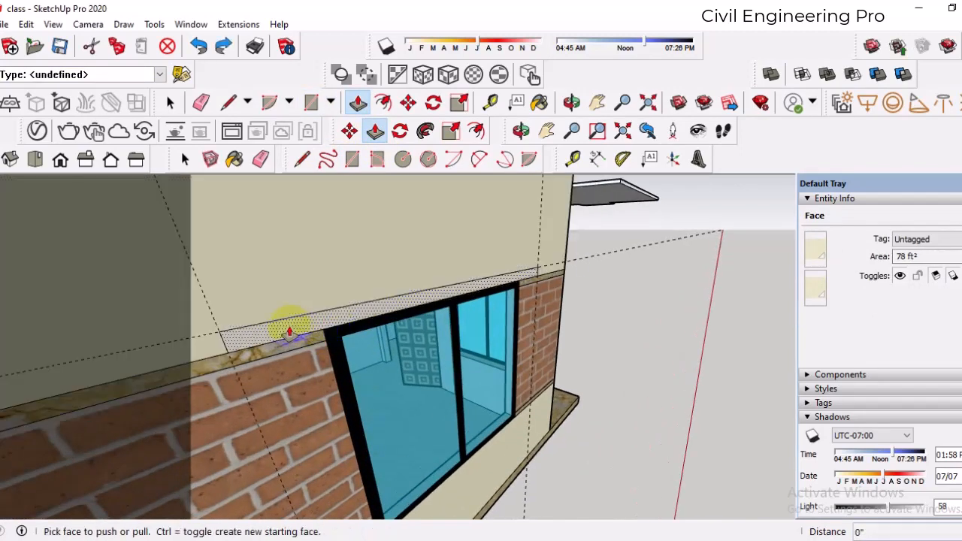
- Push/Pull the thin rectangle above the end window outward by 1' to form a projecting sunshade
{"action": "left_click", "coordinate": [285, 326]}
{"action": "left_click", "coordinate": [345, 343]}
{"action": "type", "text": "1"}
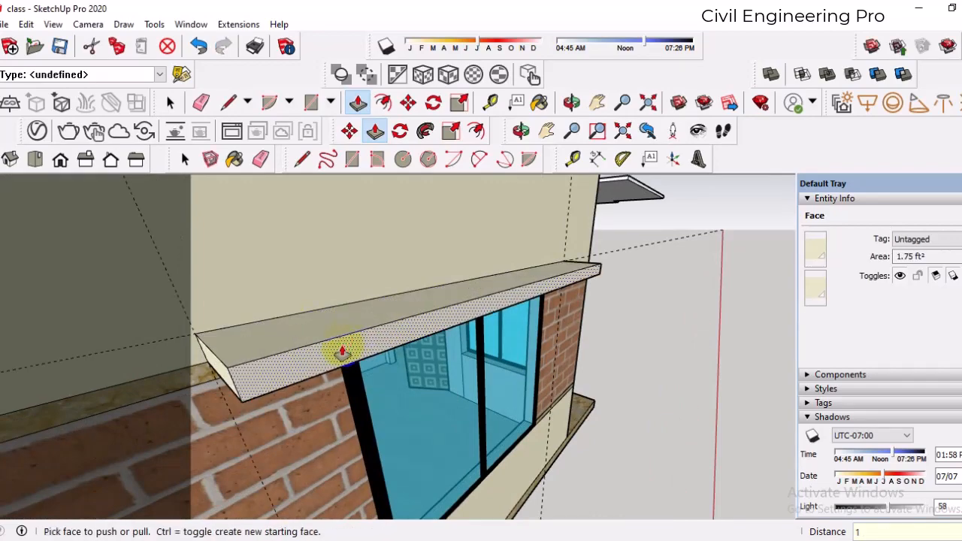
{"action": "type", "text": "'"}
{"action": "key", "text": "Return"}
- Erase the two vertical guides and the horizontal guide around the new sunshade
{"action": "scroll", "coordinate": [339, 353], "scroll_direction": "down", "scroll_amount": 2}
{"action": "middle_click_drag", "start_coordinate": [336, 353], "coordinate": [203, 344]}
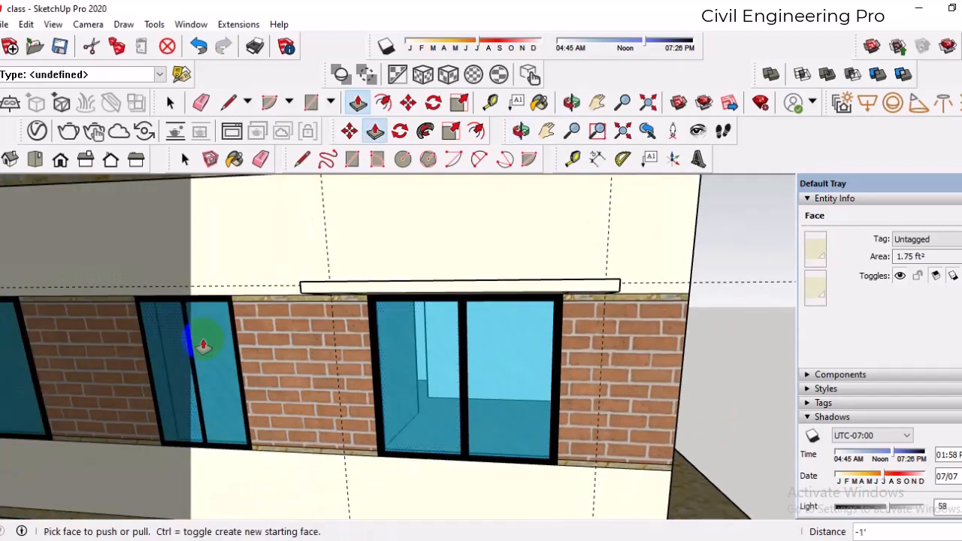
{"action": "scroll", "coordinate": [333, 366], "scroll_direction": "down", "scroll_amount": 3}
{"action": "mouse_move", "coordinate": [333, 366]}
{"action": "middle_mouse_down"}
{"action": "mouse_move", "coordinate": [393, 393]}
{"action": "mouse_move", "coordinate": [337, 374]}
{"action": "middle_mouse_up"}
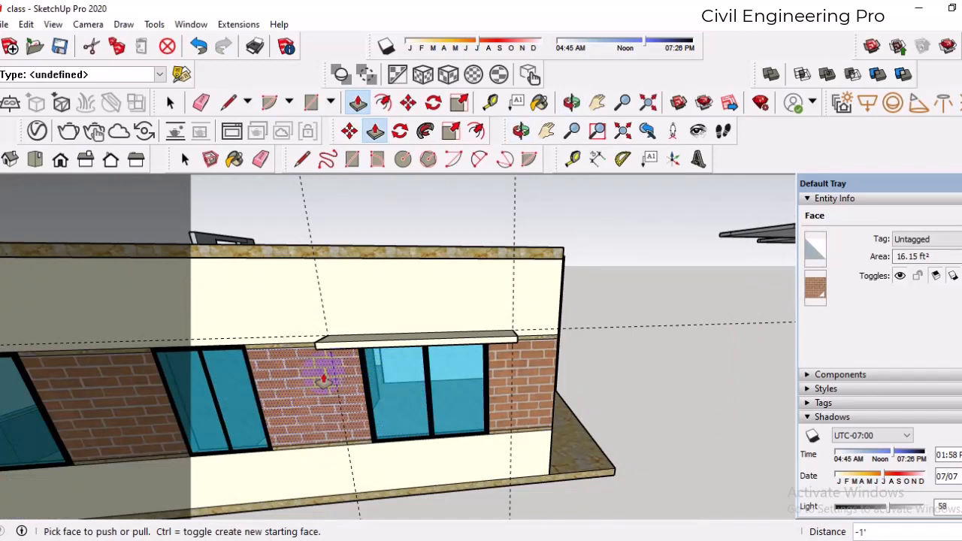
{"action": "scroll", "coordinate": [323, 380], "scroll_direction": "up", "scroll_amount": 2}
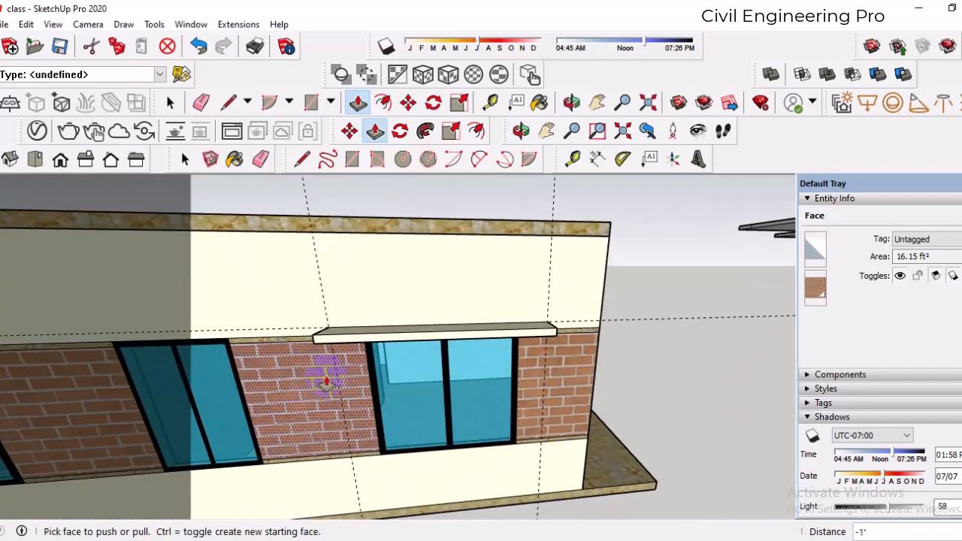
{"action": "middle_click_drag", "start_coordinate": [327, 384], "coordinate": [418, 352]}
{"action": "scroll", "coordinate": [414, 381], "scroll_direction": "down", "scroll_amount": 2}
{"action": "scroll", "coordinate": [423, 382], "scroll_direction": "down", "scroll_amount": 1}
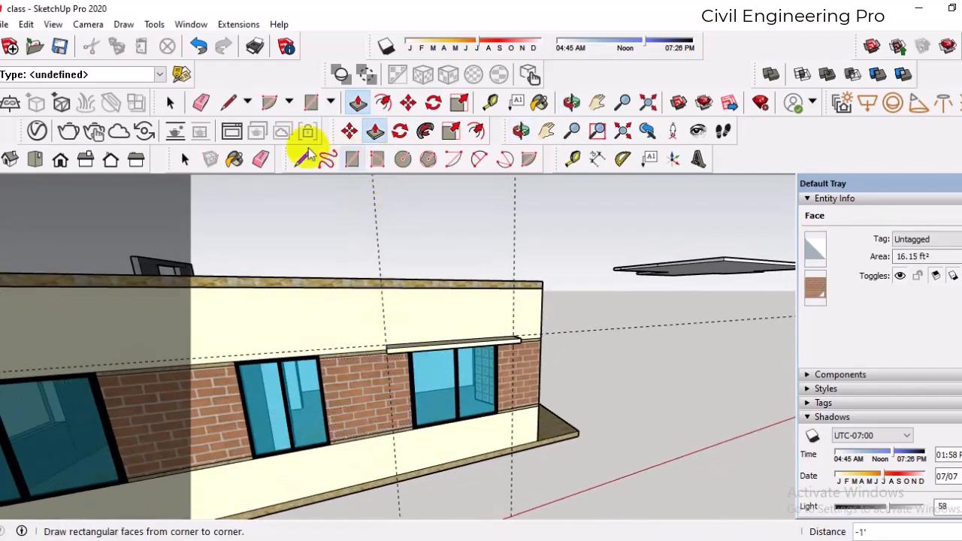
{"action": "left_click", "coordinate": [261, 159]}
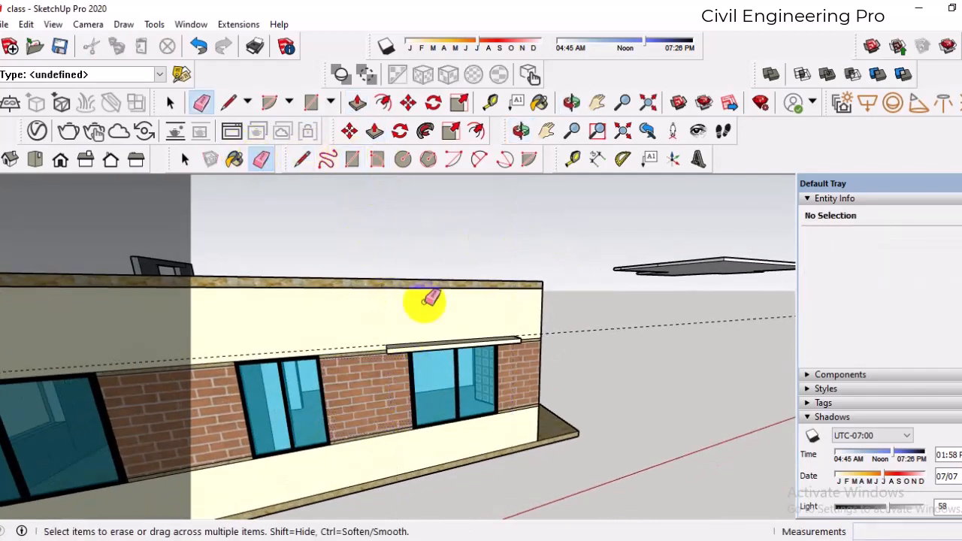
{"action": "middle_click_drag", "start_coordinate": [428, 299], "coordinate": [502, 384]}
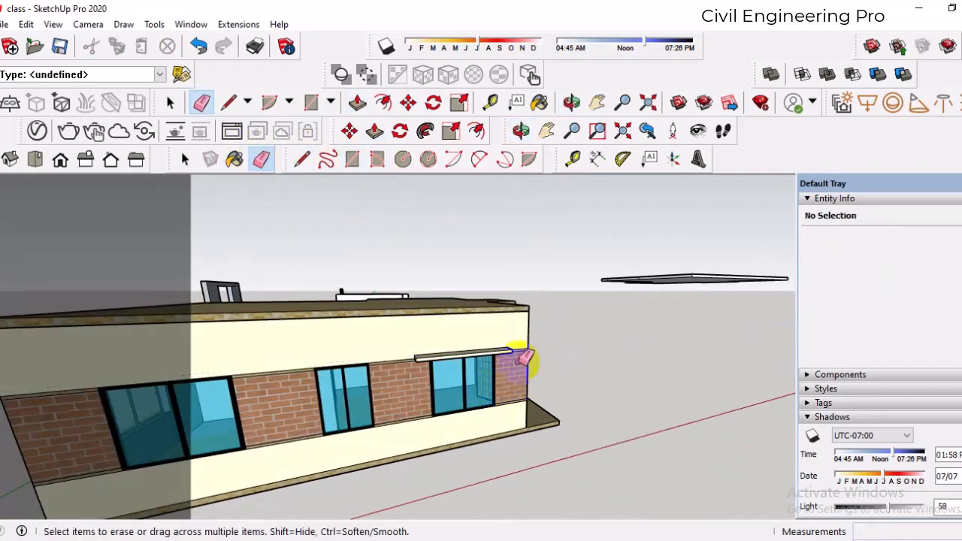
- Push the sunshade's end face nearest the building corner inward by 6" to shorten the slab
{"action": "scroll", "coordinate": [423, 360], "scroll_direction": "up", "scroll_amount": 4}
{"action": "mouse_move", "coordinate": [444, 361]}
{"action": "middle_mouse_down"}
{"action": "mouse_move", "coordinate": [328, 286]}
{"action": "mouse_move", "coordinate": [526, 334]}
{"action": "middle_mouse_up"}
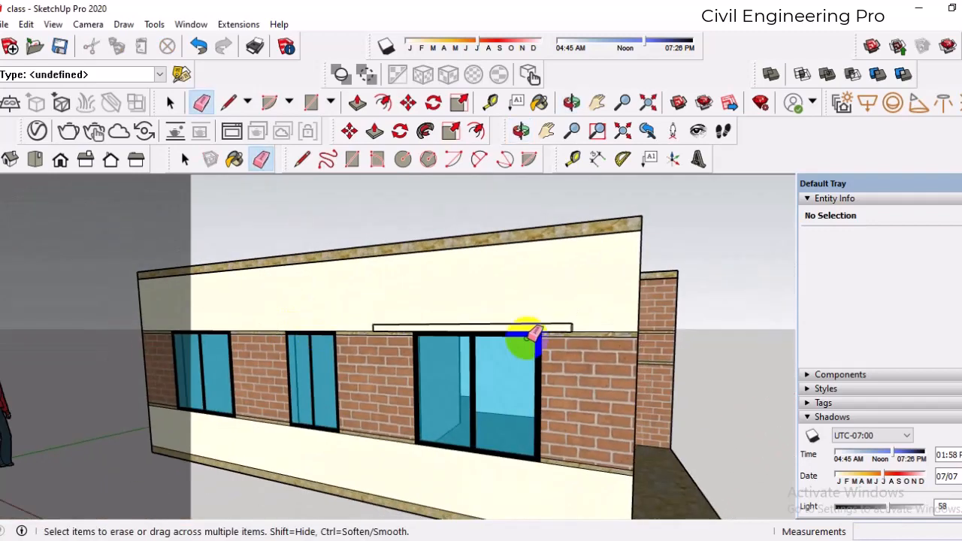
{"action": "scroll", "coordinate": [530, 333], "scroll_direction": "up", "scroll_amount": 2}
{"action": "mouse_move", "coordinate": [575, 268]}
{"action": "middle_mouse_down"}
{"action": "mouse_move", "coordinate": [531, 275]}
{"action": "mouse_move", "coordinate": [394, 215]}
{"action": "middle_mouse_up"}
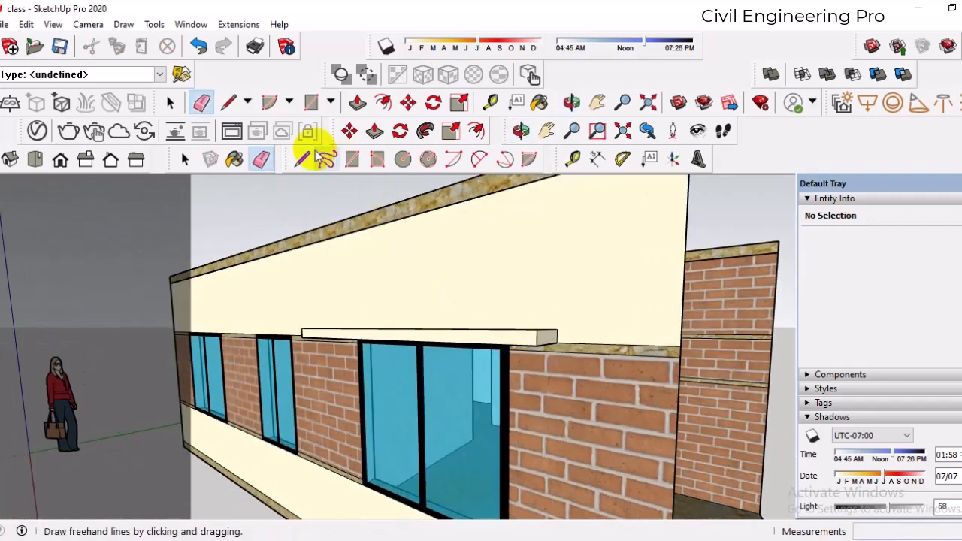
{"action": "left_click", "coordinate": [374, 132]}
{"action": "scroll", "coordinate": [556, 331], "scroll_direction": "up", "scroll_amount": 4}
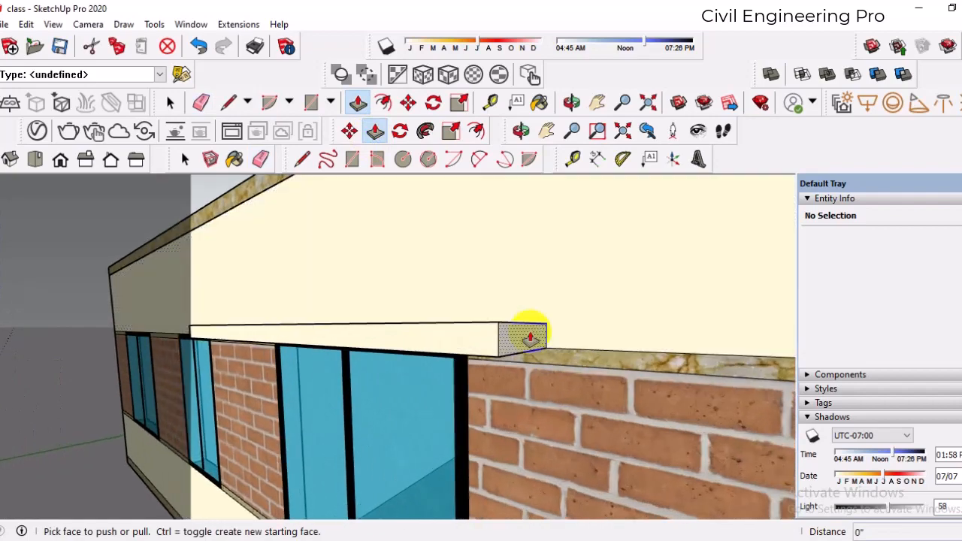
{"action": "left_click", "coordinate": [518, 331]}
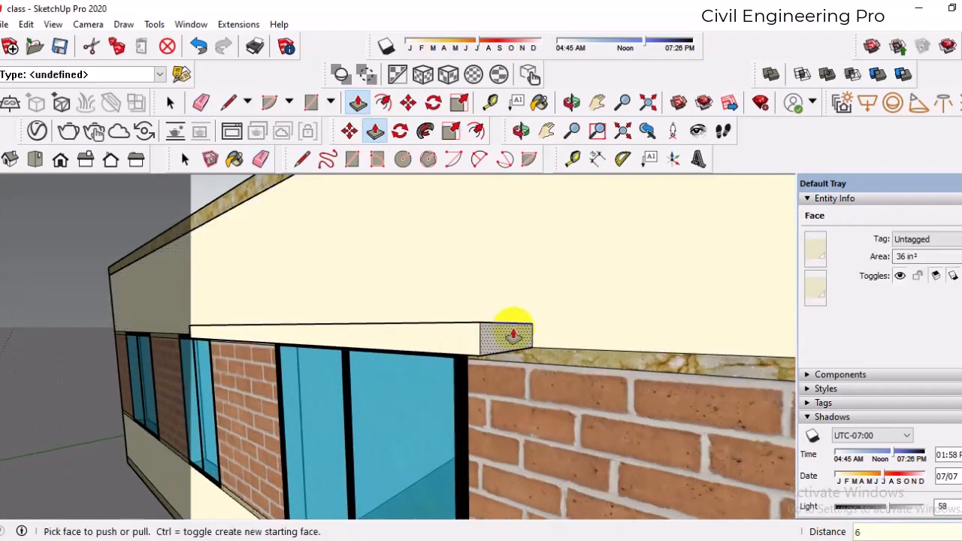
{"action": "key", "text": "Return"}
- Push the sunshade's opposite end face, on the side of the neighbouring window, inward by 6"
{"action": "middle_click_drag", "start_coordinate": [445, 371], "coordinate": [668, 326]}
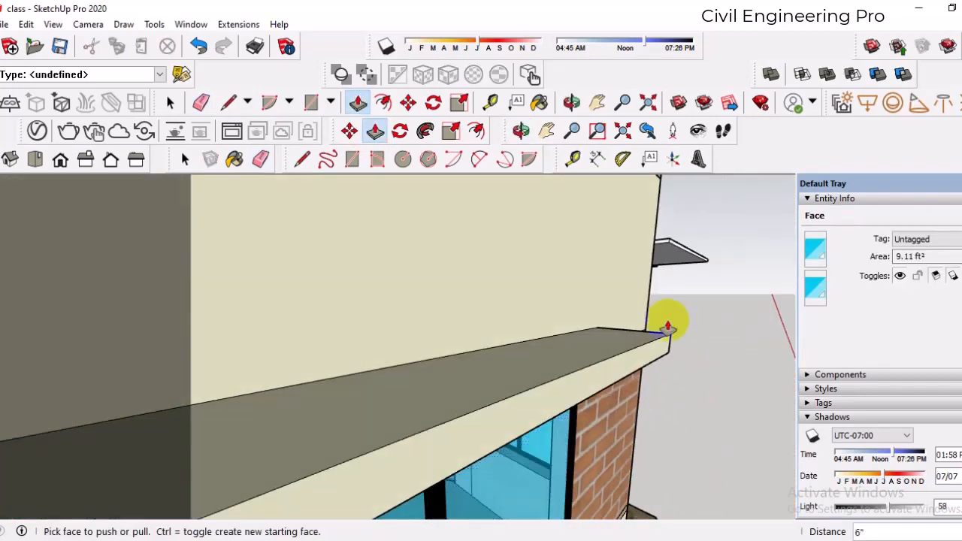
{"action": "scroll", "coordinate": [668, 326], "scroll_direction": "down", "scroll_amount": 4}
{"action": "scroll", "coordinate": [627, 318], "scroll_direction": "up", "scroll_amount": 5}
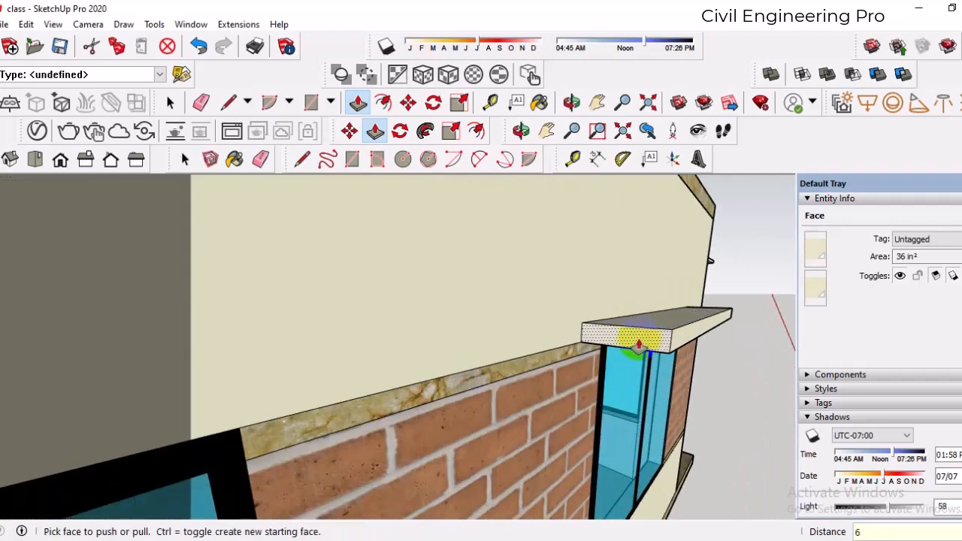
- Examine the shortened sunshade above the end window and the whole building from the isometric view
{"action": "scroll", "coordinate": [524, 386], "scroll_direction": "down", "scroll_amount": 3}
{"action": "middle_click_drag", "start_coordinate": [524, 387], "coordinate": [426, 344]}
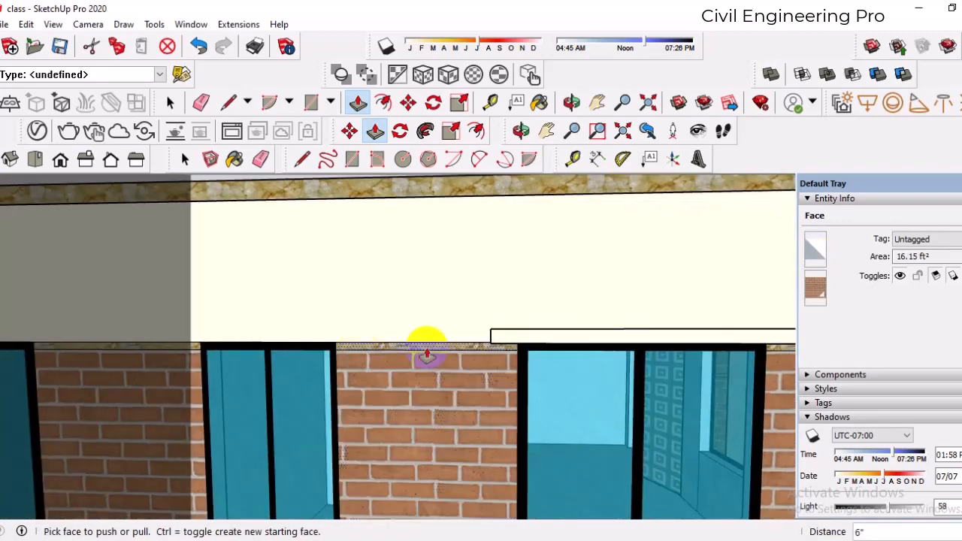
{"action": "scroll", "coordinate": [575, 325], "scroll_direction": "up", "scroll_amount": 3}
{"action": "mouse_move", "coordinate": [546, 363]}
{"action": "middle_mouse_down"}
{"action": "mouse_move", "coordinate": [559, 438]}
{"action": "mouse_move", "coordinate": [571, 387]}
{"action": "middle_mouse_up"}
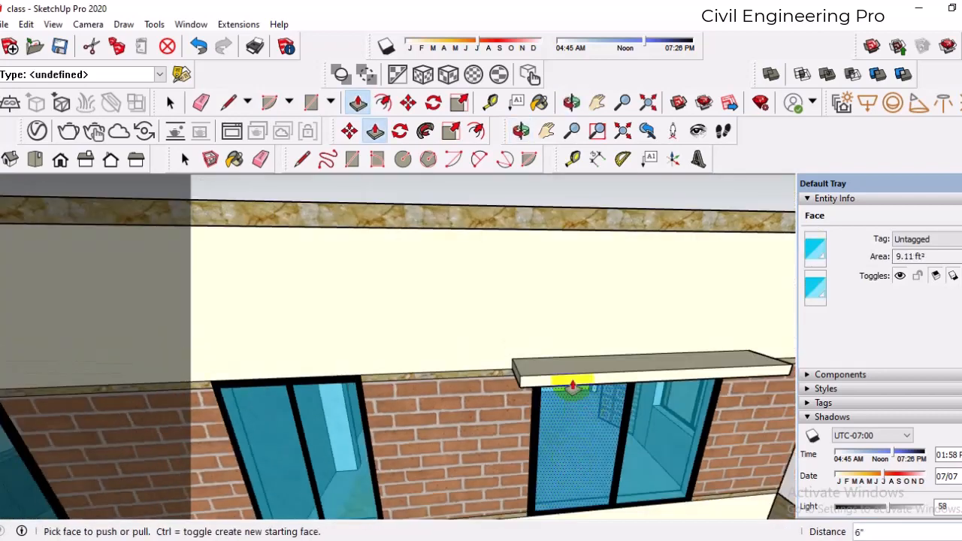
{"action": "scroll", "coordinate": [573, 381], "scroll_direction": "up", "scroll_amount": 2}
{"action": "scroll", "coordinate": [477, 365], "scroll_direction": "down", "scroll_amount": 5}
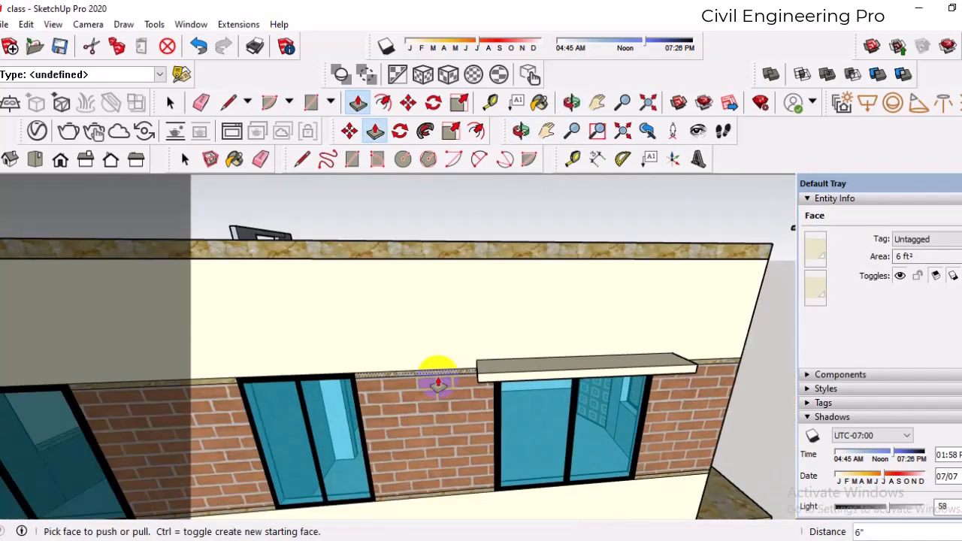
{"action": "left_click", "coordinate": [11, 162]}
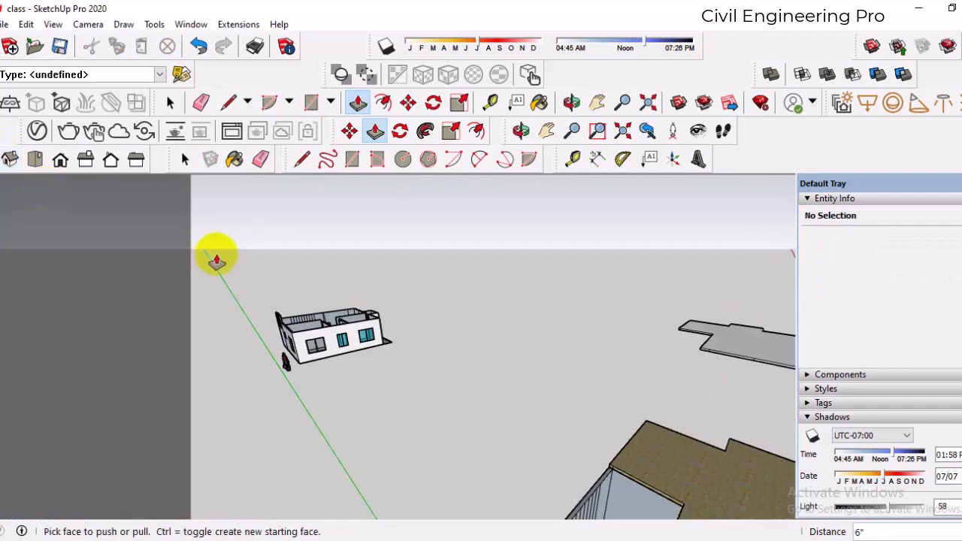
{"action": "scroll", "coordinate": [594, 387], "scroll_direction": "up", "scroll_amount": 6}
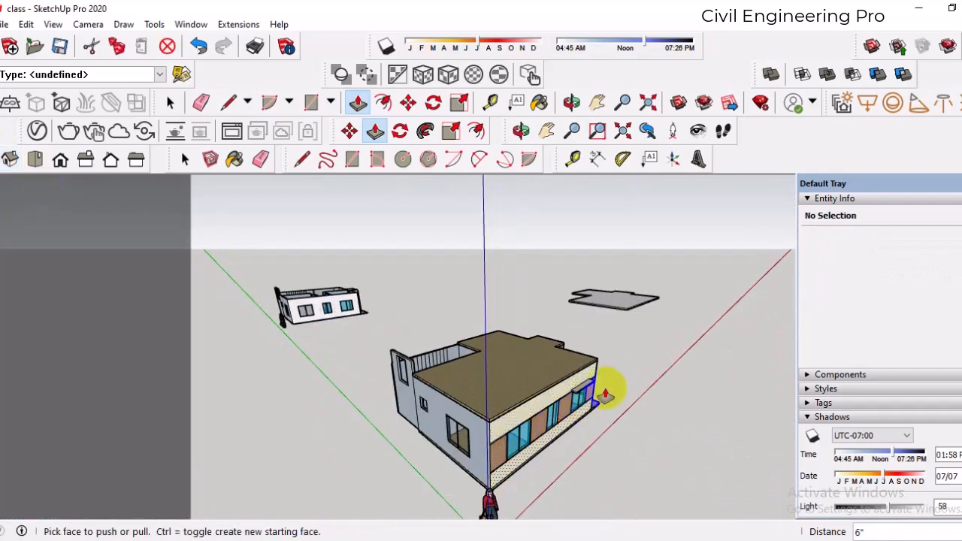
{"action": "scroll", "coordinate": [582, 390], "scroll_direction": "up", "scroll_amount": 2}
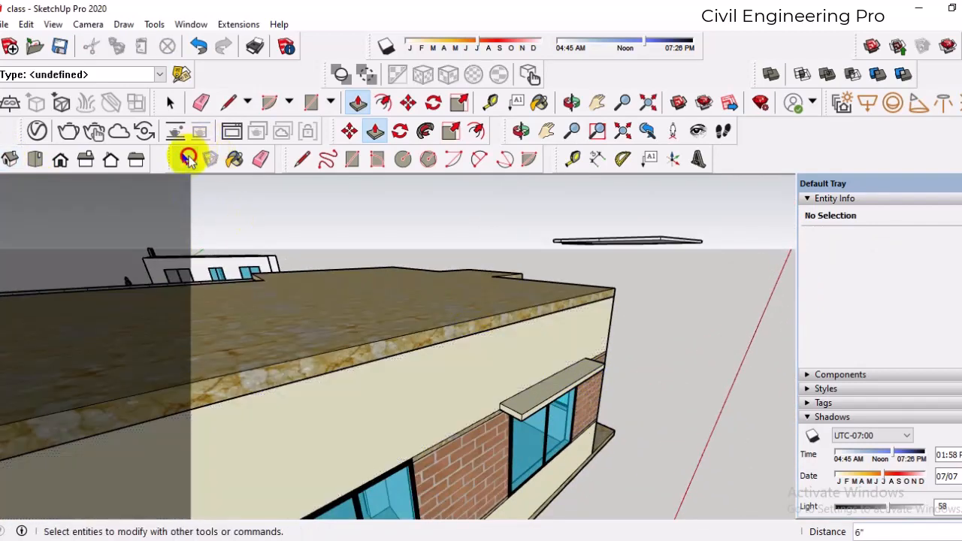
- Select all the exposed faces and the underside edges of the sunshade slab above the end window
{"action": "left_click", "coordinate": [188, 159]}
{"action": "scroll", "coordinate": [526, 412], "scroll_direction": "up", "scroll_amount": 5}
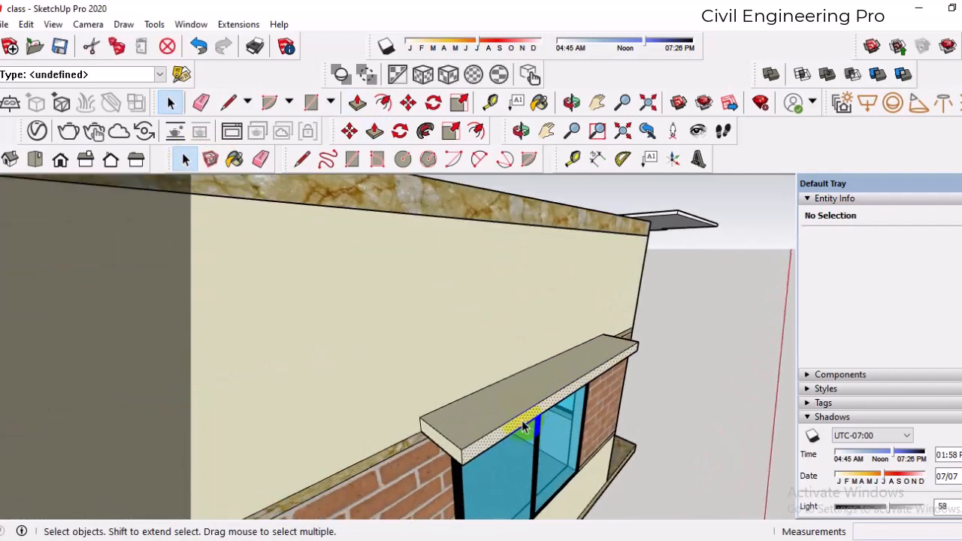
{"action": "left_click", "coordinate": [516, 419]}
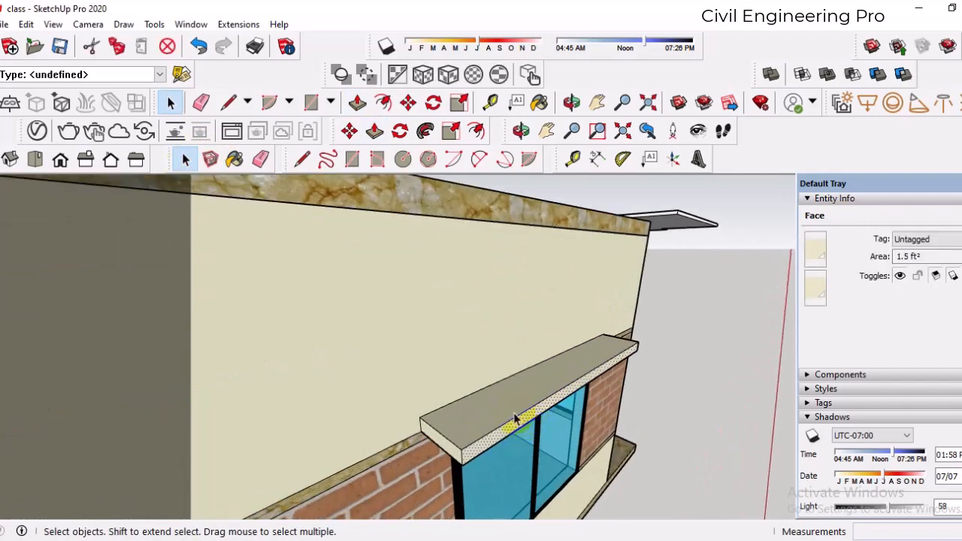
{"action": "left_click", "coordinate": [467, 461], "text": "shift"}
{"action": "middle_click_drag", "start_coordinate": [468, 460], "coordinate": [376, 423]}
{"action": "scroll", "coordinate": [481, 412], "scroll_direction": "up", "scroll_amount": 2}
{"action": "middle_click_drag", "start_coordinate": [585, 418], "coordinate": [560, 419]}
{"action": "left_click", "coordinate": [560, 420], "text": "shift"}
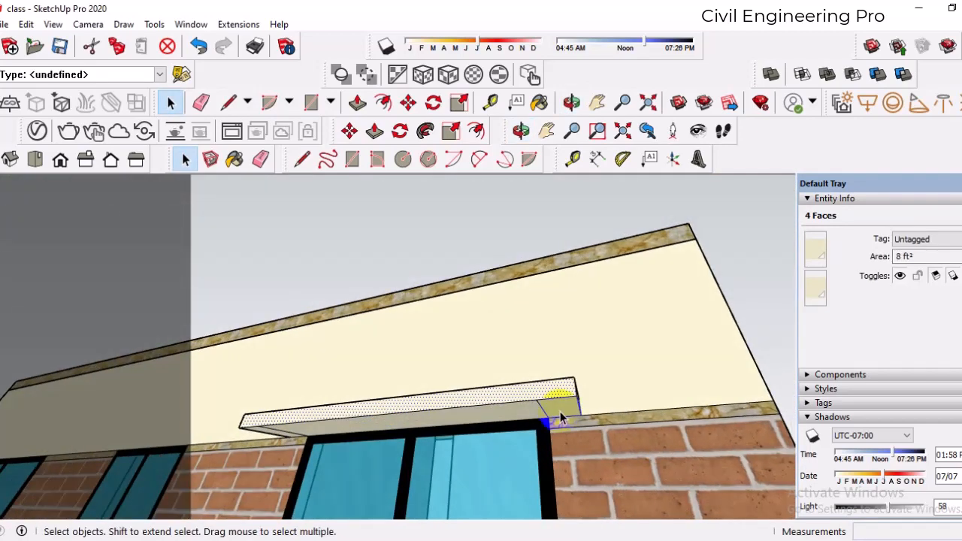
{"action": "left_click", "coordinate": [507, 424], "text": "shift"}
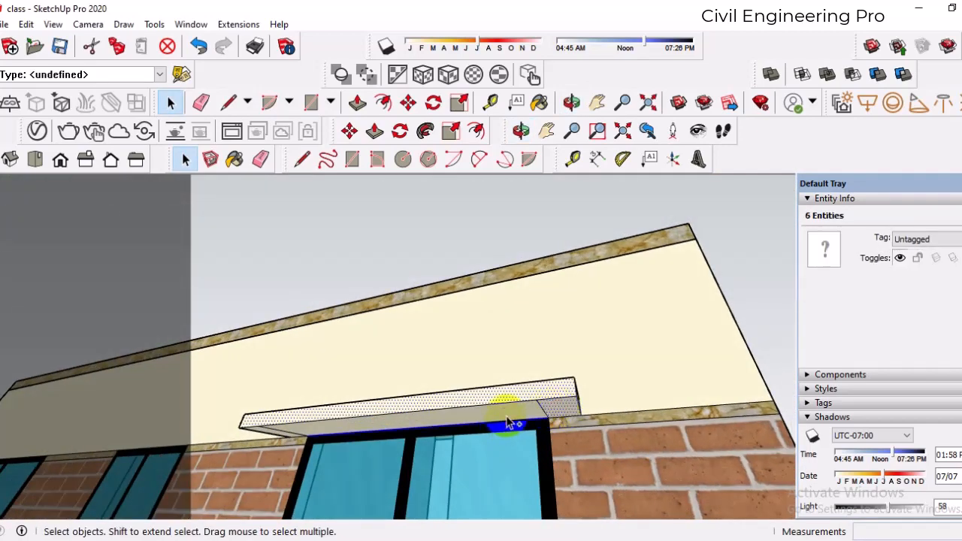
{"action": "middle_click_drag", "start_coordinate": [351, 410], "coordinate": [277, 433]}
{"action": "left_click", "coordinate": [276, 434], "text": "shift"}
{"action": "left_click", "coordinate": [278, 435], "text": "shift"}
{"action": "scroll", "coordinate": [459, 401], "scroll_direction": "down", "scroll_amount": 5}
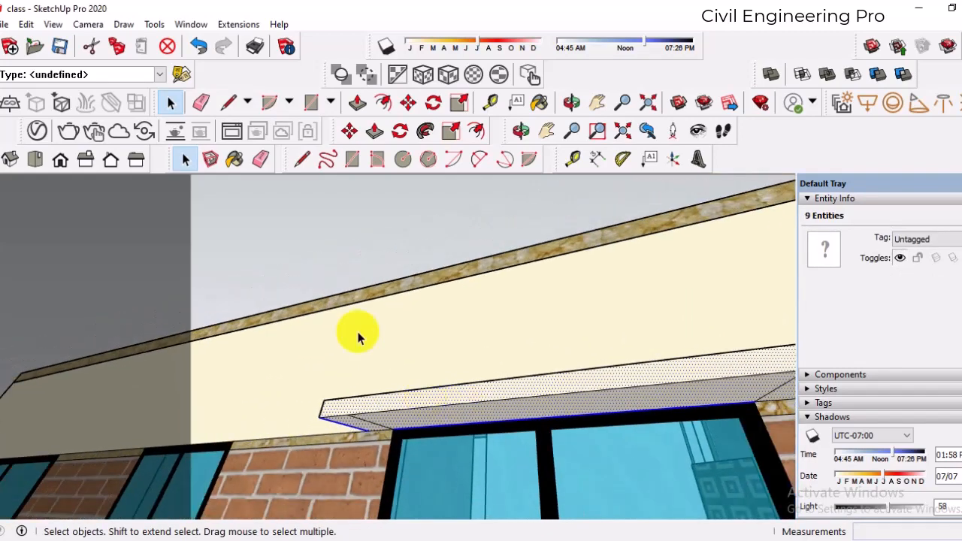
- Copy the selected sunshade about 22' 2" away, onto the open ground in front of the three-window wall
{"action": "left_click", "coordinate": [354, 131]}
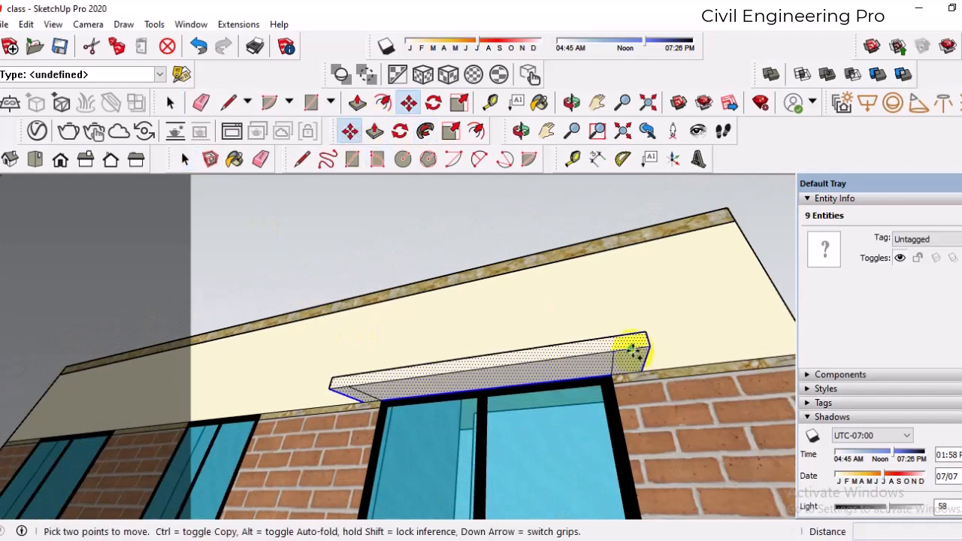
{"action": "key", "text": "ctrl"}
{"action": "left_click", "coordinate": [629, 348]}
{"action": "scroll", "coordinate": [601, 330], "scroll_direction": "down", "scroll_amount": 10}
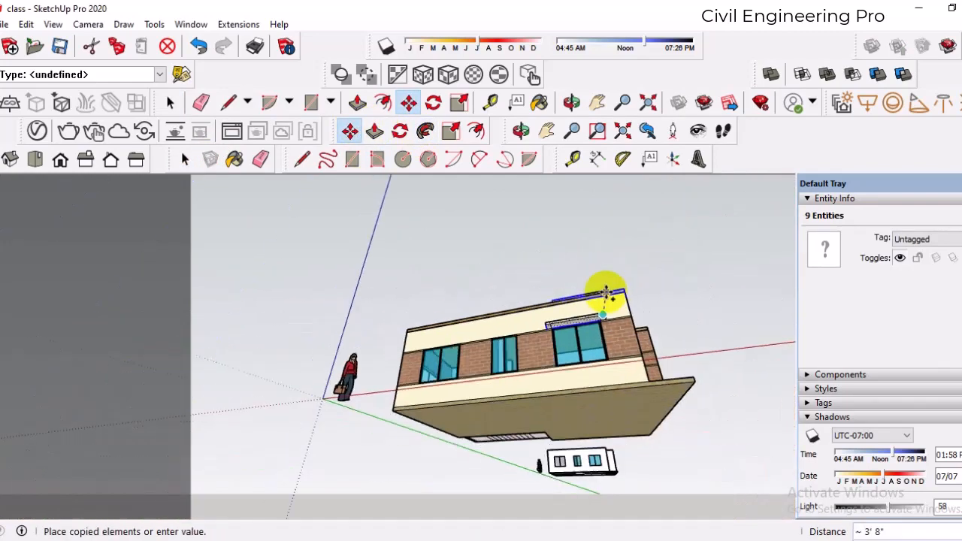
{"action": "middle_click_drag", "start_coordinate": [594, 340], "coordinate": [710, 437]}
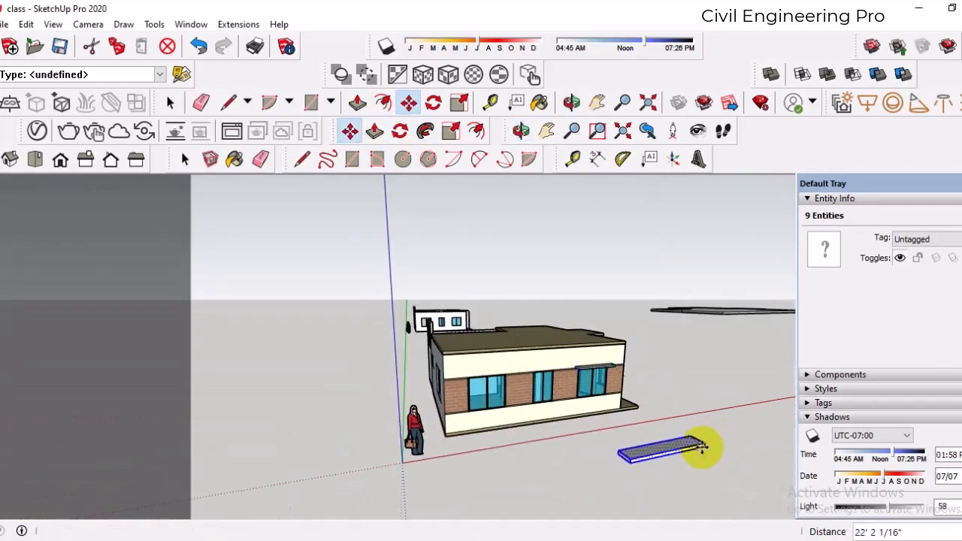
{"action": "left_click", "coordinate": [701, 447]}
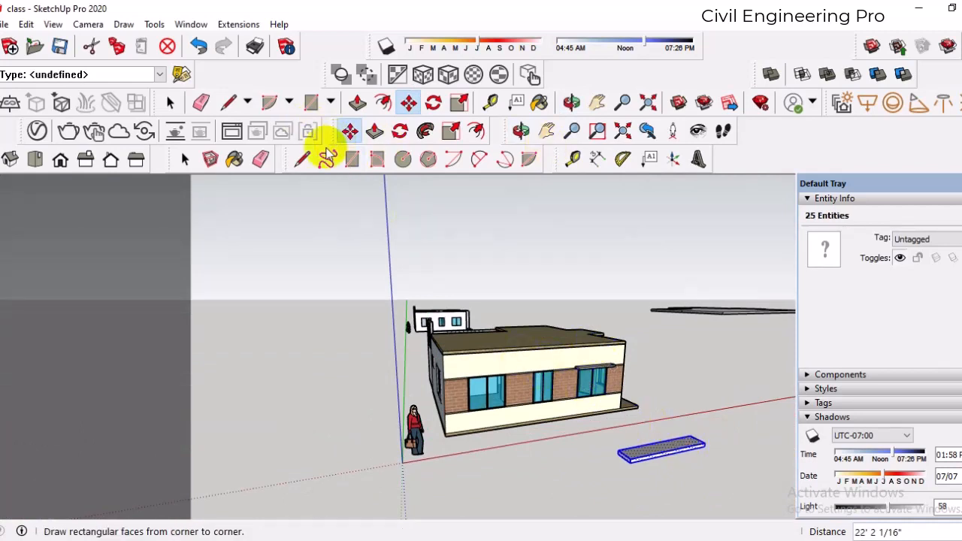
- Make a group from the copied sunshade slab on the ground
{"action": "left_click", "coordinate": [186, 158]}
{"action": "right_click", "coordinate": [663, 450]}
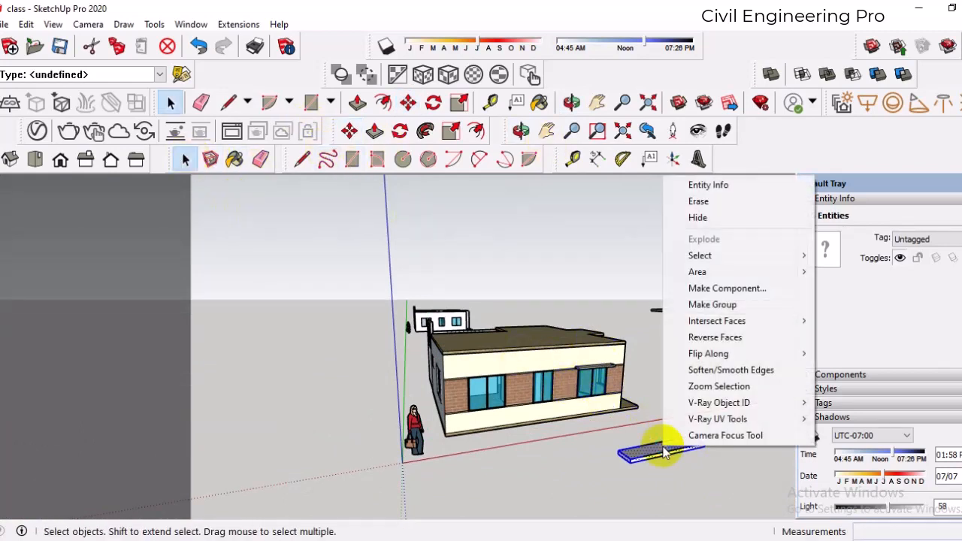
{"action": "left_click", "coordinate": [707, 305]}
- Copy the grouped sunshade by its underside reference corner onto the upper corner of the middle window
{"action": "scroll", "coordinate": [615, 460], "scroll_direction": "up", "scroll_amount": 1}
{"action": "scroll", "coordinate": [615, 460], "scroll_direction": "up", "scroll_amount": 2}
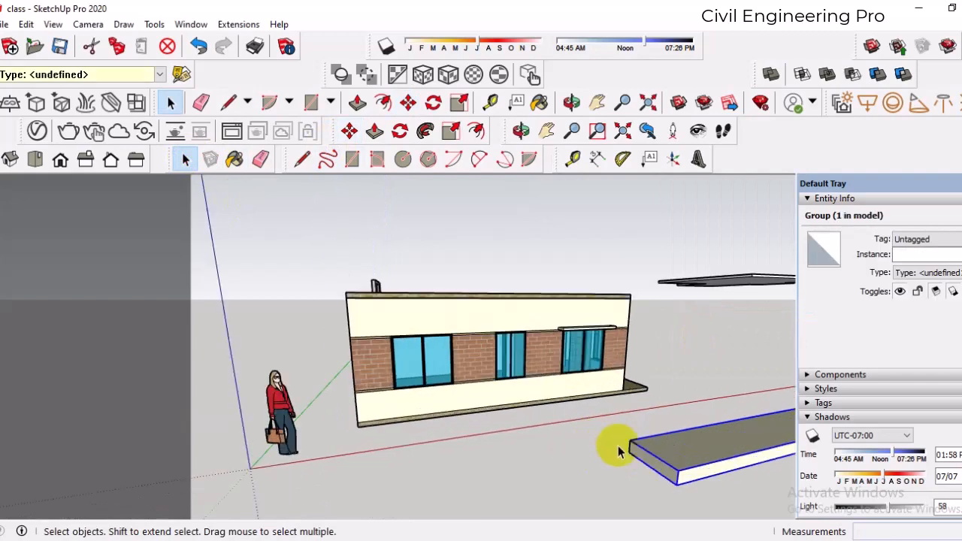
{"action": "middle_click_drag", "start_coordinate": [651, 491], "coordinate": [585, 481]}
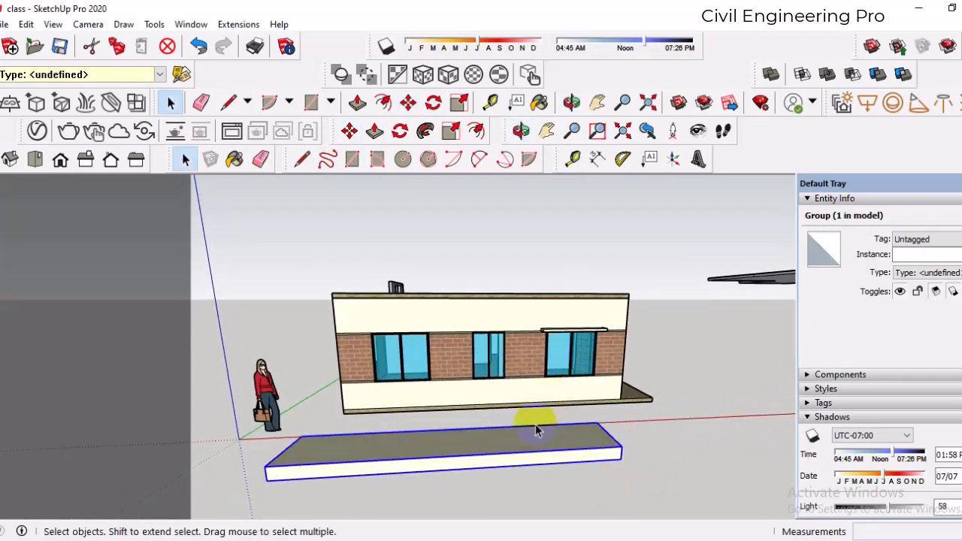
{"action": "middle_click_drag", "start_coordinate": [536, 431], "coordinate": [526, 456]}
{"action": "middle_click_drag", "start_coordinate": [311, 457], "coordinate": [199, 444]}
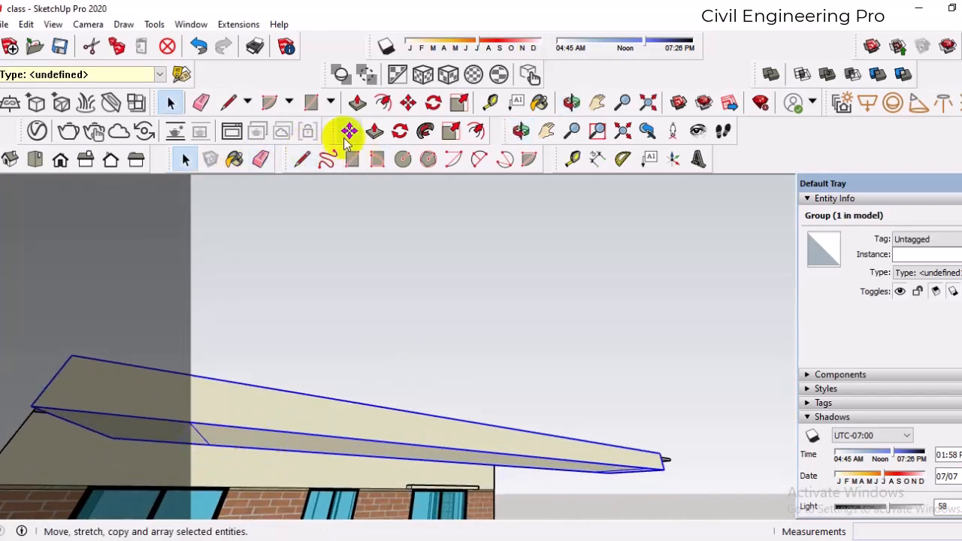
{"action": "left_click", "coordinate": [349, 133]}
{"action": "left_click", "coordinate": [209, 449]}
{"action": "key", "text": "ctrl"}
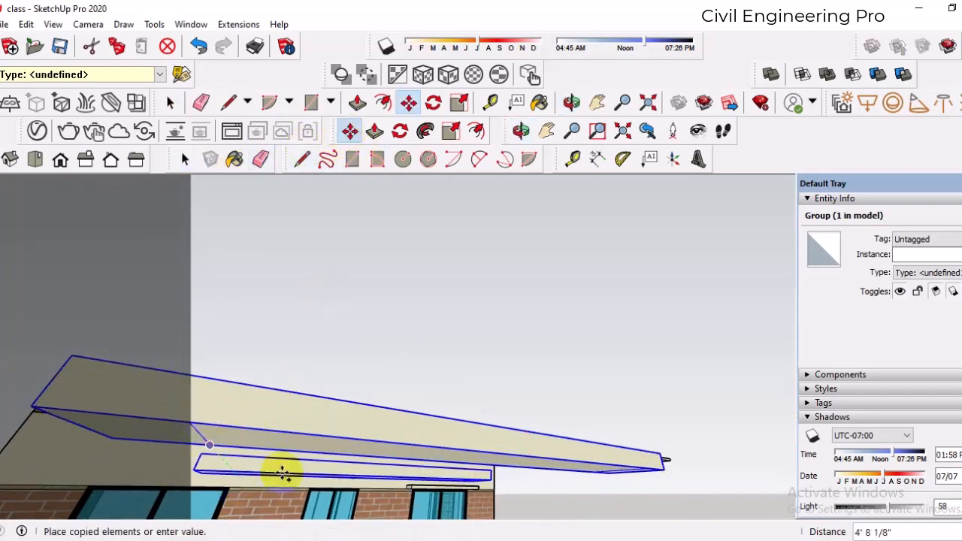
{"action": "middle_click_drag", "start_coordinate": [284, 473], "coordinate": [484, 540]}
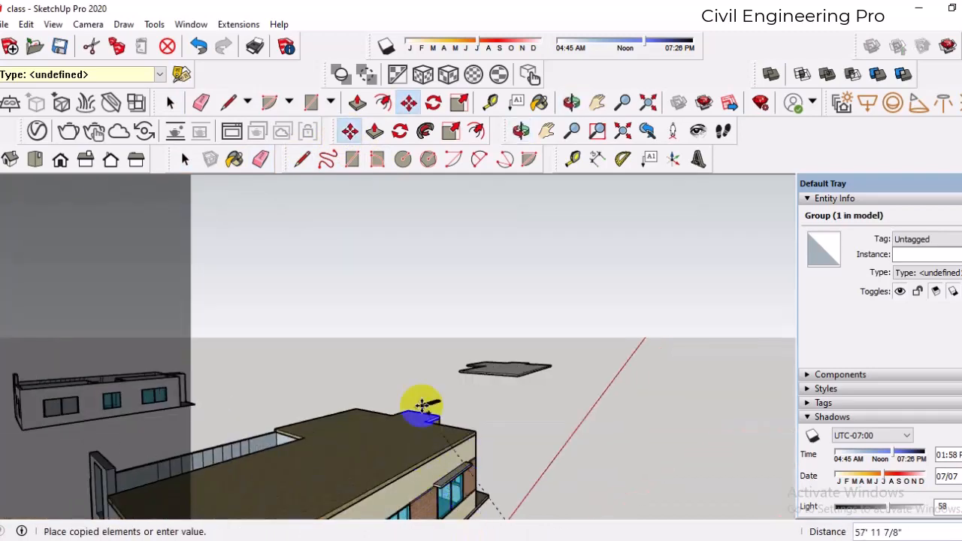
{"action": "scroll", "coordinate": [422, 406], "scroll_direction": "down", "scroll_amount": 3}
{"action": "scroll", "coordinate": [414, 480], "scroll_direction": "up", "scroll_amount": 3}
{"action": "scroll", "coordinate": [414, 442], "scroll_direction": "up", "scroll_amount": 2}
{"action": "scroll", "coordinate": [412, 440], "scroll_direction": "up", "scroll_amount": 5}
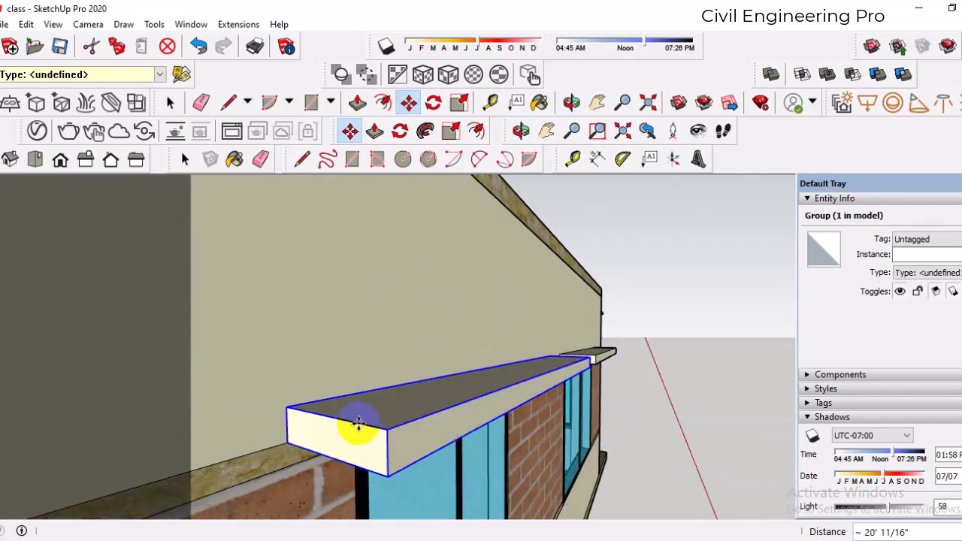
{"action": "middle_click_drag", "start_coordinate": [358, 446], "coordinate": [339, 413]}
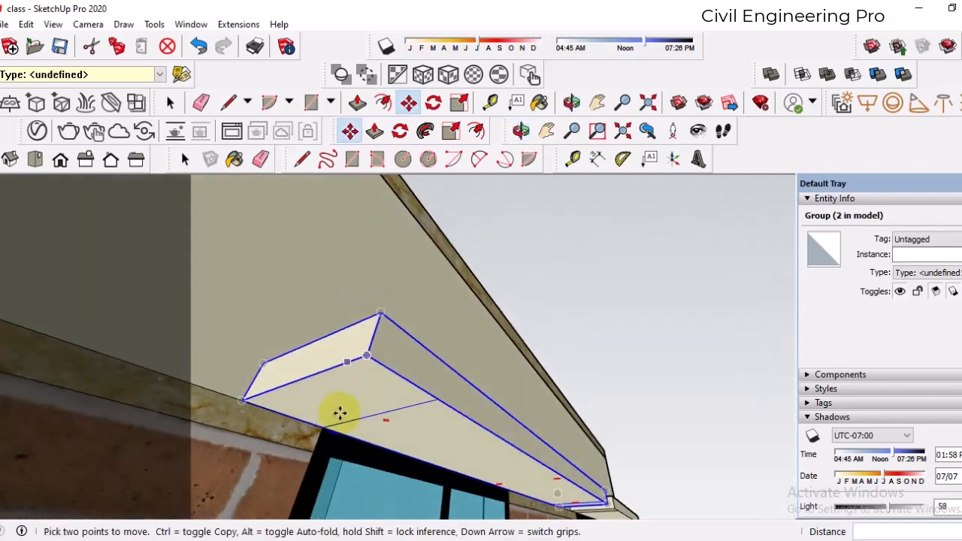
- Copy the middle window's sunshade 8' 10 1/2" along the wall to the matching upper corner of the third window
{"action": "left_click", "coordinate": [323, 429]}
{"action": "scroll", "coordinate": [534, 380], "scroll_direction": "down", "scroll_amount": 4}
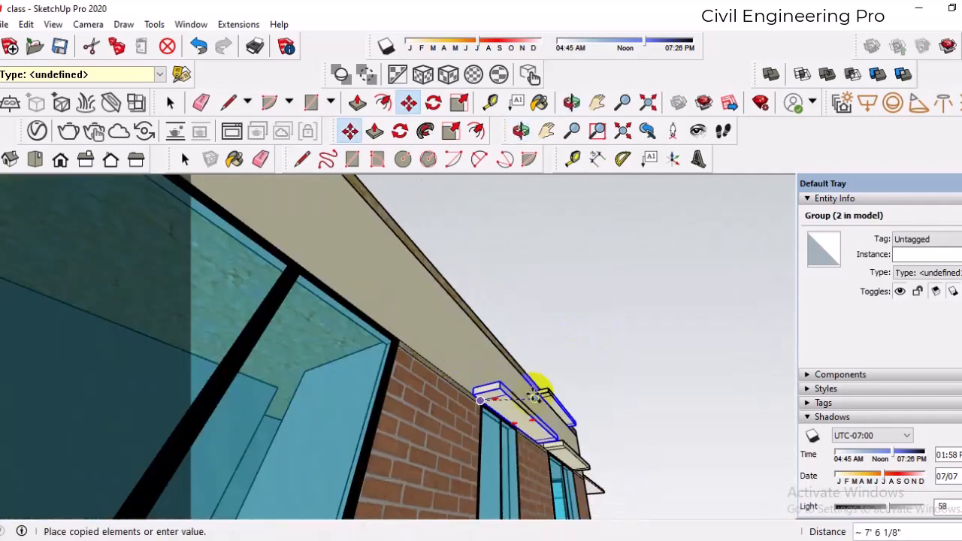
{"action": "scroll", "coordinate": [359, 274], "scroll_direction": "up", "scroll_amount": 3}
{"action": "scroll", "coordinate": [359, 274], "scroll_direction": "up", "scroll_amount": 2}
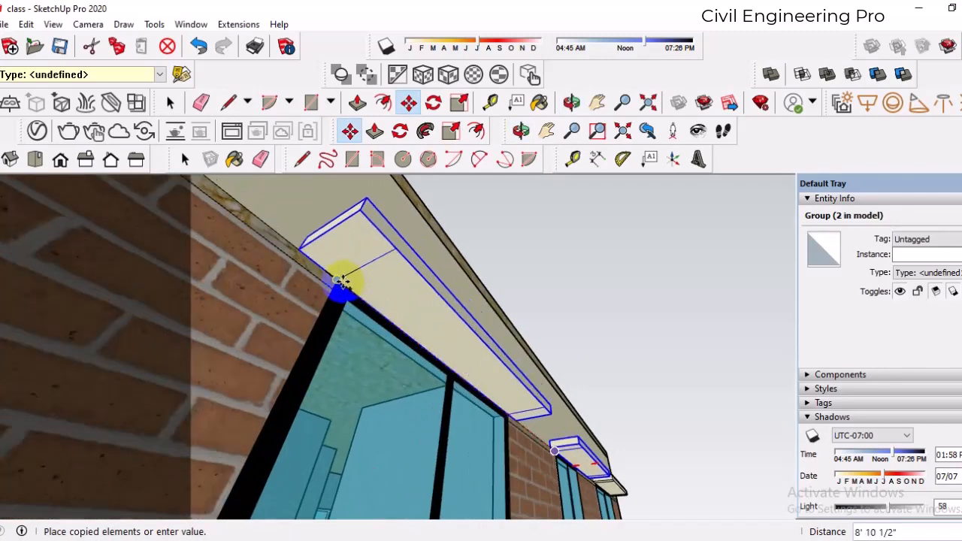
{"action": "left_click", "coordinate": [344, 282]}
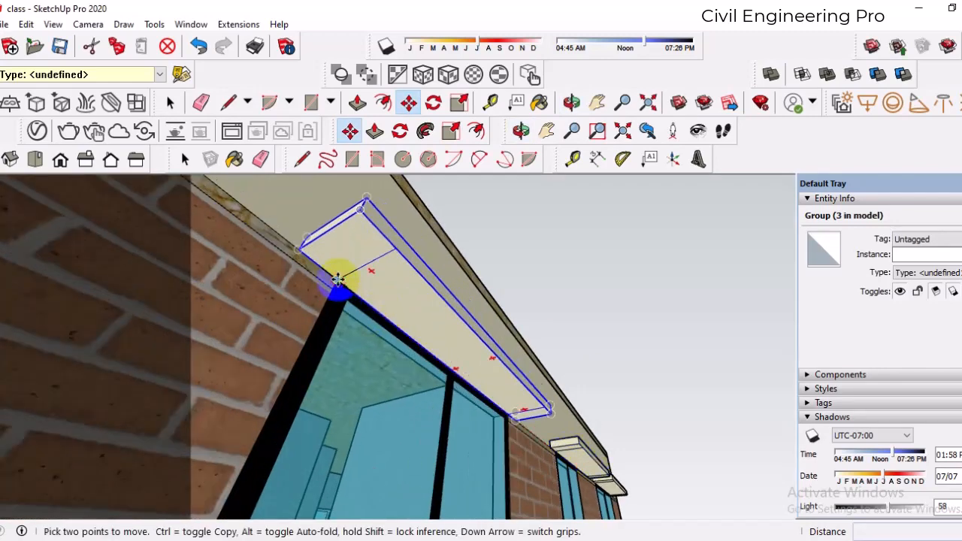
- Copy the third window's sunshade about 26' 7" across to the far side of the house, beside the opposite long wall
{"action": "left_click", "coordinate": [338, 280]}
{"action": "scroll", "coordinate": [421, 376], "scroll_direction": "down", "scroll_amount": 6}
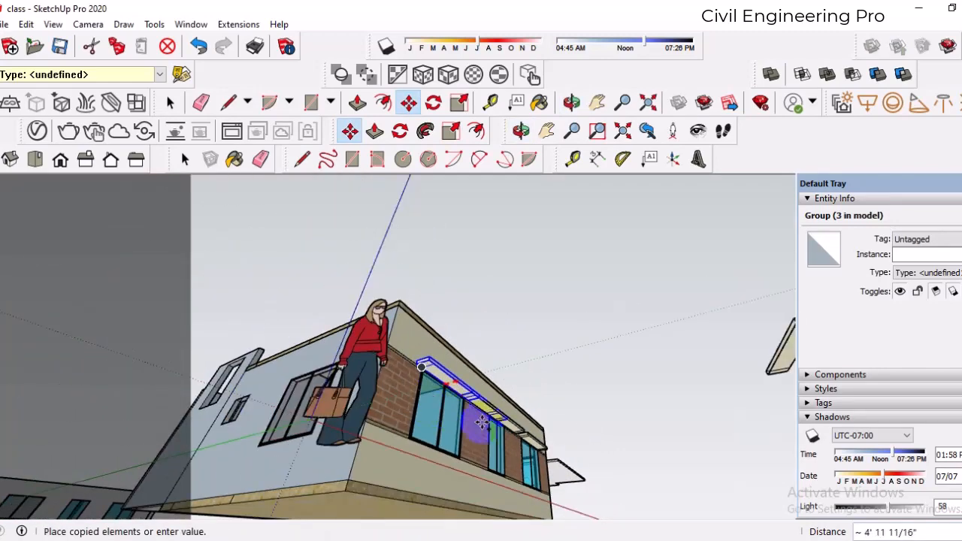
{"action": "middle_click_drag", "start_coordinate": [482, 423], "coordinate": [494, 451]}
{"action": "scroll", "coordinate": [376, 451], "scroll_direction": "down", "scroll_amount": 3}
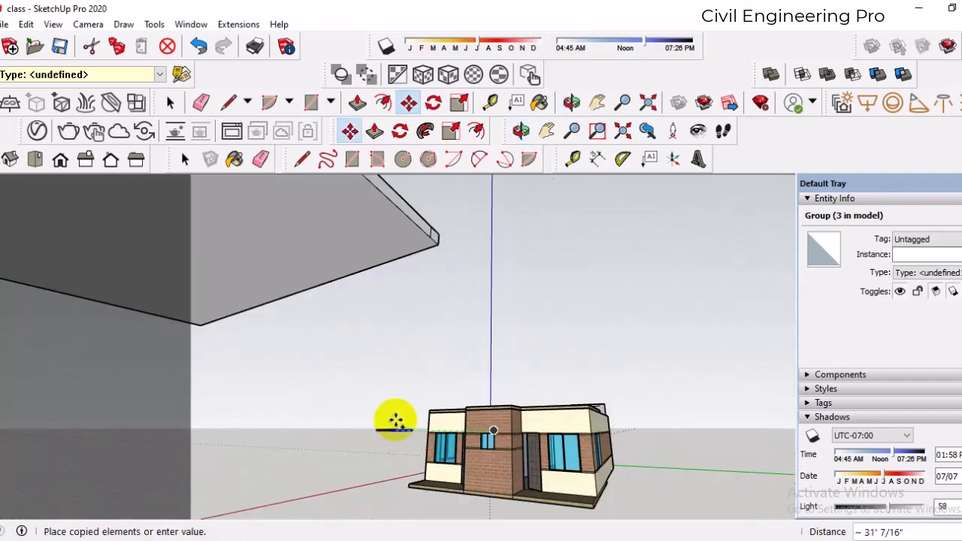
{"action": "scroll", "coordinate": [451, 440], "scroll_direction": "down", "scroll_amount": 2}
{"action": "scroll", "coordinate": [423, 419], "scroll_direction": "up", "scroll_amount": 6}
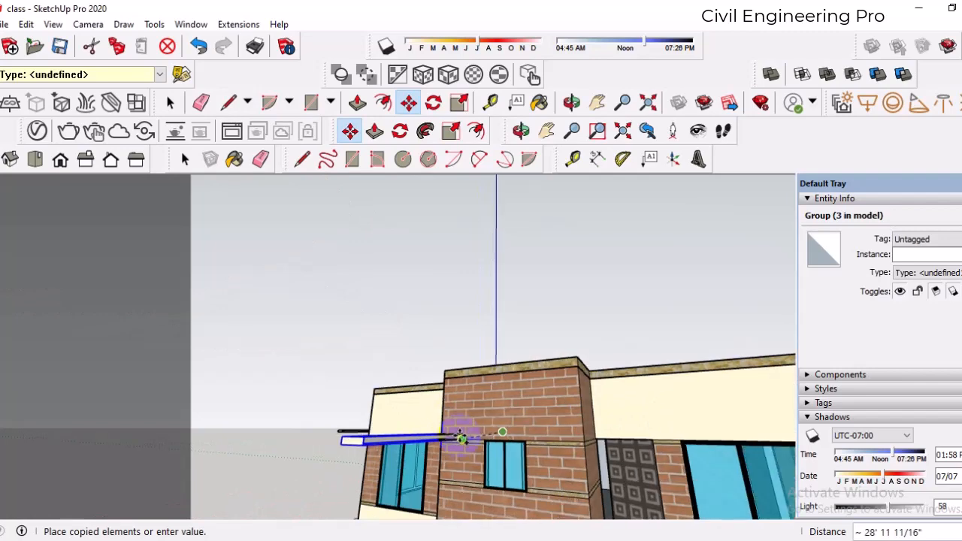
{"action": "scroll", "coordinate": [461, 435], "scroll_direction": "up", "scroll_amount": 5}
{"action": "scroll", "coordinate": [356, 408], "scroll_direction": "down", "scroll_amount": 4}
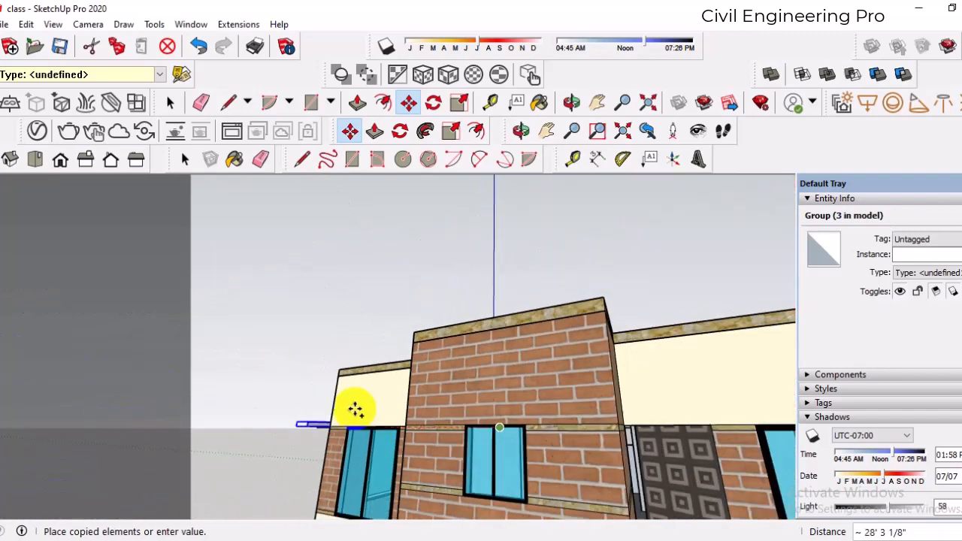
{"action": "scroll", "coordinate": [356, 408], "scroll_direction": "down", "scroll_amount": 4}
{"action": "middle_click_drag", "start_coordinate": [315, 401], "coordinate": [474, 456]}
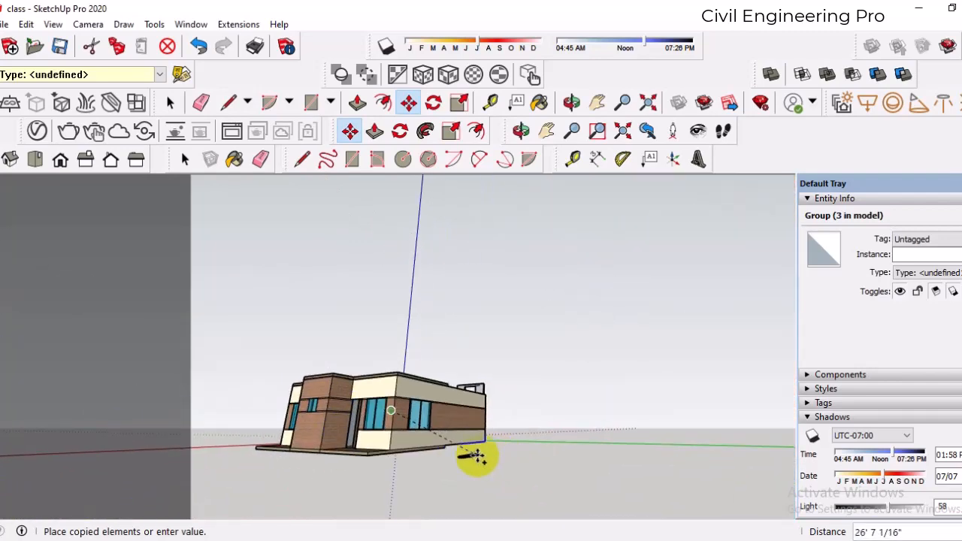
{"action": "left_click", "coordinate": [473, 456]}
- Move the new sunshade copy by its underside reference corner onto the upper corner of the window in the opposite long wall
{"action": "middle_click_drag", "start_coordinate": [473, 408], "coordinate": [490, 533]}
{"action": "scroll", "coordinate": [451, 445], "scroll_direction": "up", "scroll_amount": 5}
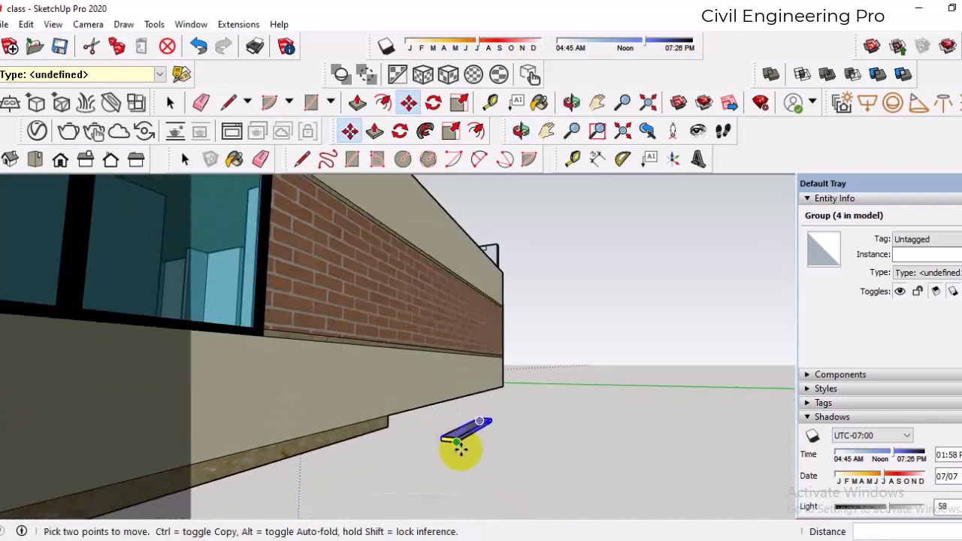
{"action": "middle_click_drag", "start_coordinate": [460, 448], "coordinate": [441, 326]}
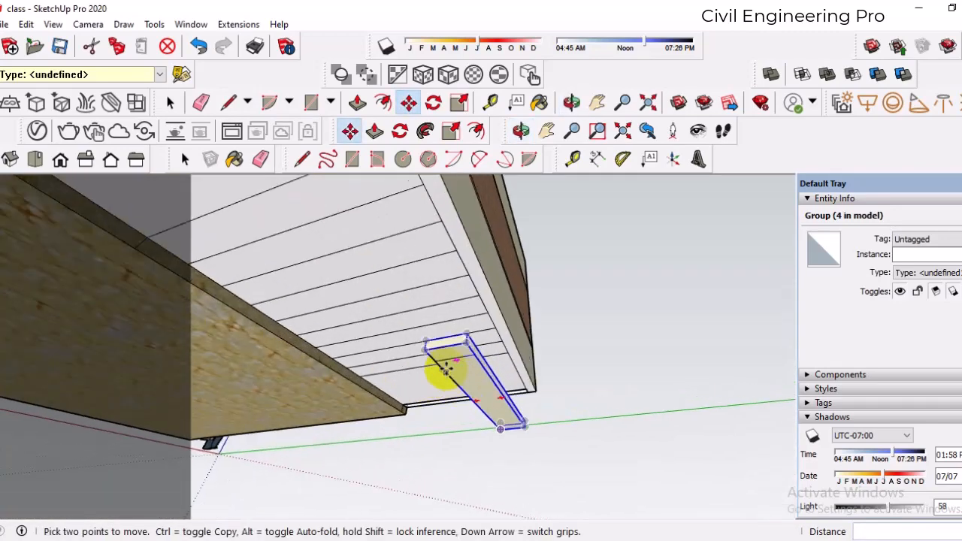
{"action": "scroll", "coordinate": [520, 498], "scroll_direction": "down", "scroll_amount": 10}
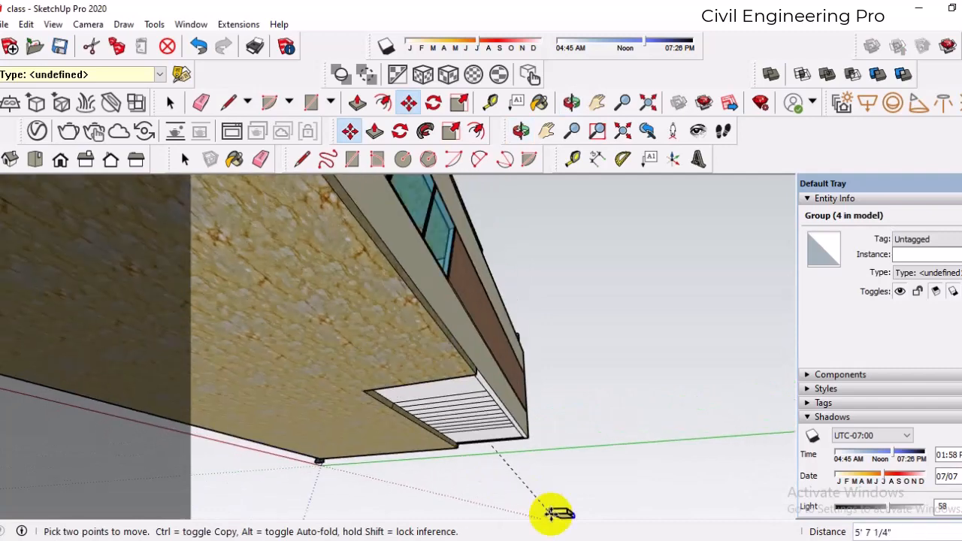
{"action": "middle_click_drag", "start_coordinate": [506, 377], "coordinate": [527, 226]}
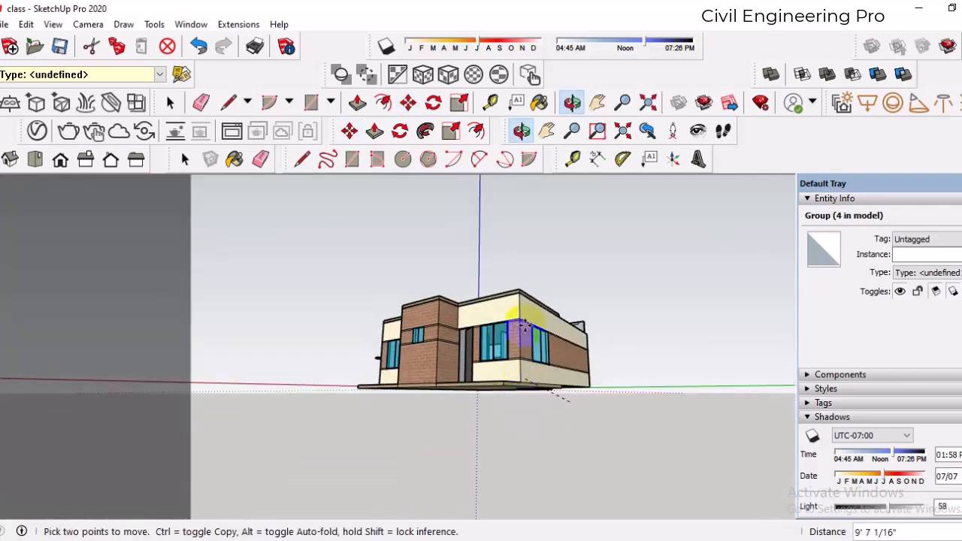
{"action": "scroll", "coordinate": [554, 301], "scroll_direction": "up", "scroll_amount": 6}
{"action": "scroll", "coordinate": [538, 346], "scroll_direction": "up", "scroll_amount": 5}
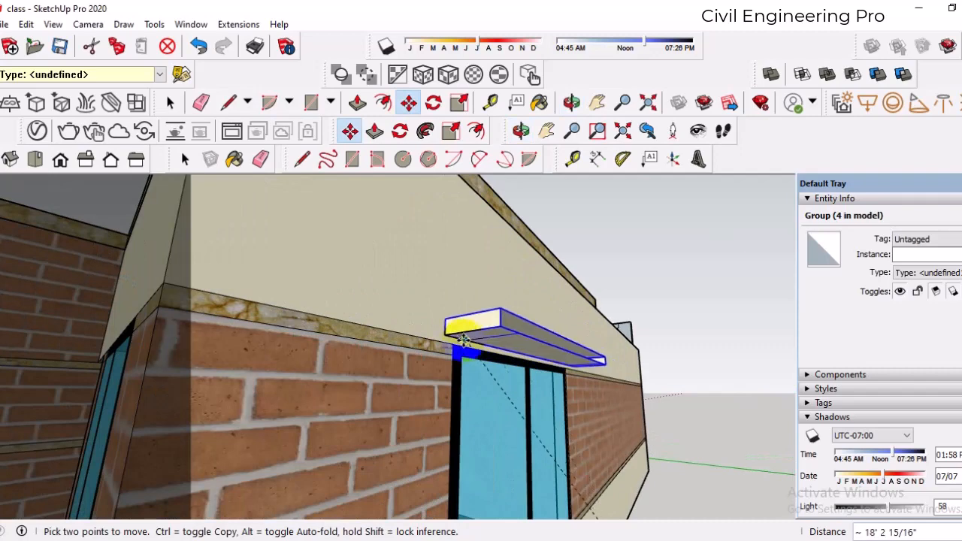
{"action": "left_click", "coordinate": [455, 342]}
- Examine the finished sunshades and the porch-side corner window from around the building
{"action": "scroll", "coordinate": [530, 398], "scroll_direction": "down", "scroll_amount": 10}
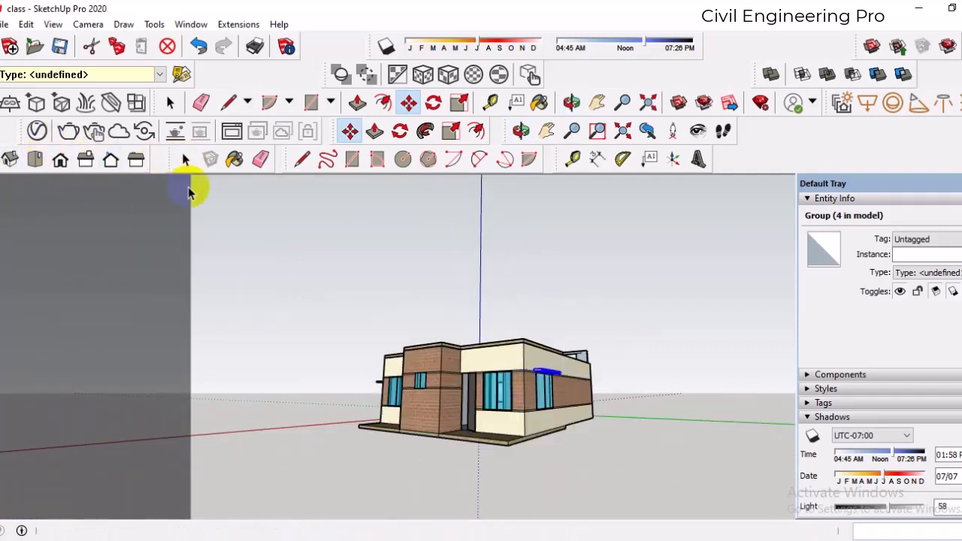
{"action": "key", "text": "space"}
{"action": "middle_click_drag", "start_coordinate": [387, 403], "coordinate": [646, 492]}
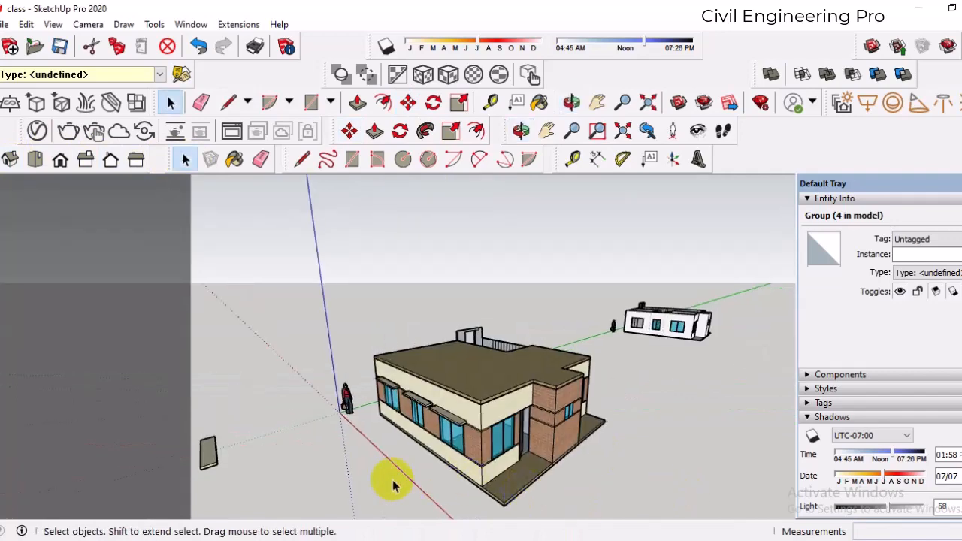
{"action": "scroll", "coordinate": [541, 440], "scroll_direction": "up", "scroll_amount": 8}
{"action": "middle_click_drag", "start_coordinate": [548, 415], "coordinate": [499, 401]}
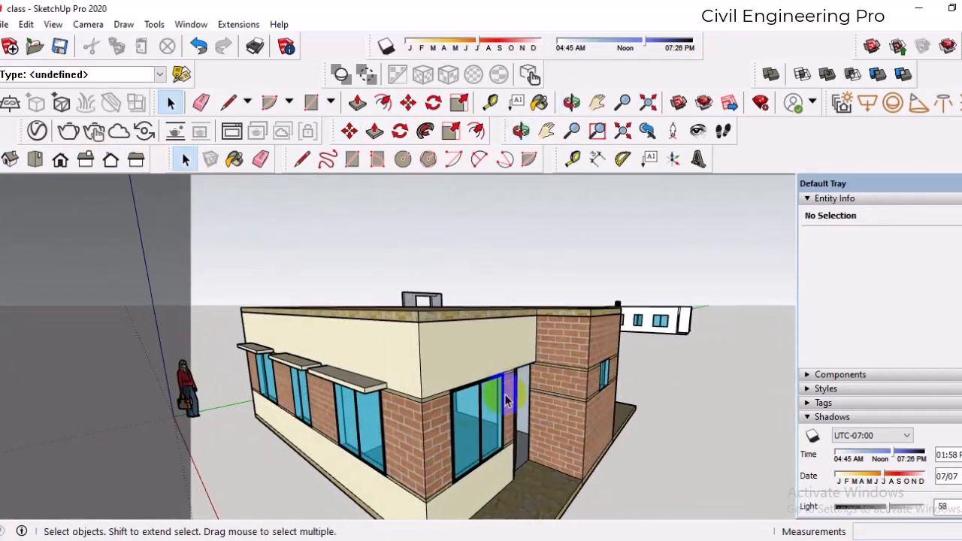
{"action": "scroll", "coordinate": [456, 312], "scroll_direction": "up", "scroll_amount": 1}
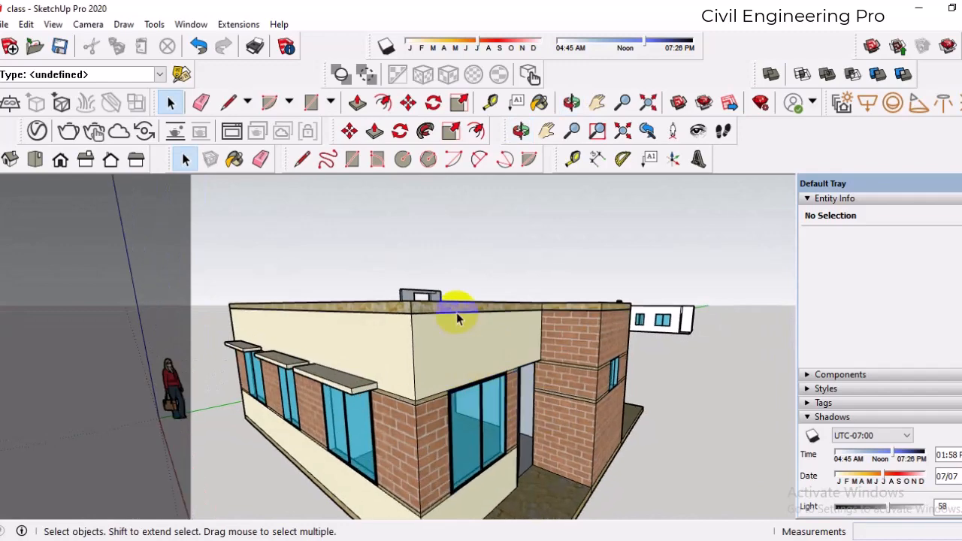
{"action": "scroll", "coordinate": [459, 312], "scroll_direction": "up", "scroll_amount": 3}
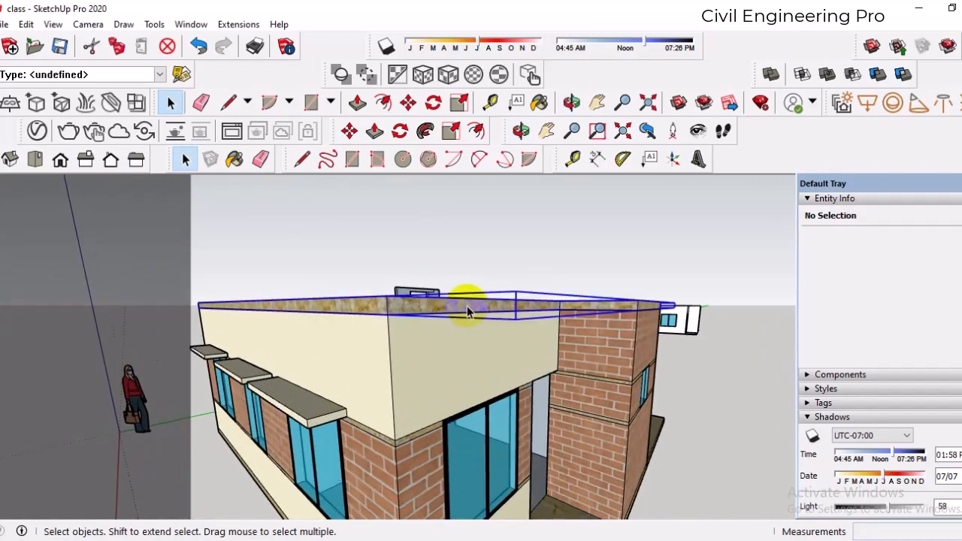
- Explode the roof slab group so its individual faces can be edited
{"action": "left_click", "coordinate": [485, 304]}
{"action": "right_click", "coordinate": [489, 301]}
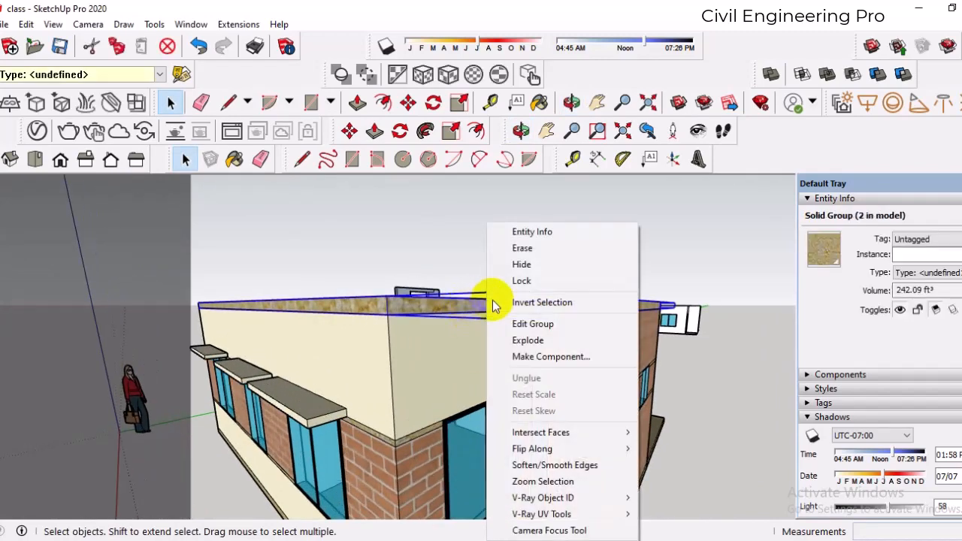
{"action": "left_click", "coordinate": [536, 340]}
- Extend the recessed roof edge above the corner window outward 3' 5", flush with the projecting brick block
{"action": "scroll", "coordinate": [532, 369], "scroll_direction": "up", "scroll_amount": 3}
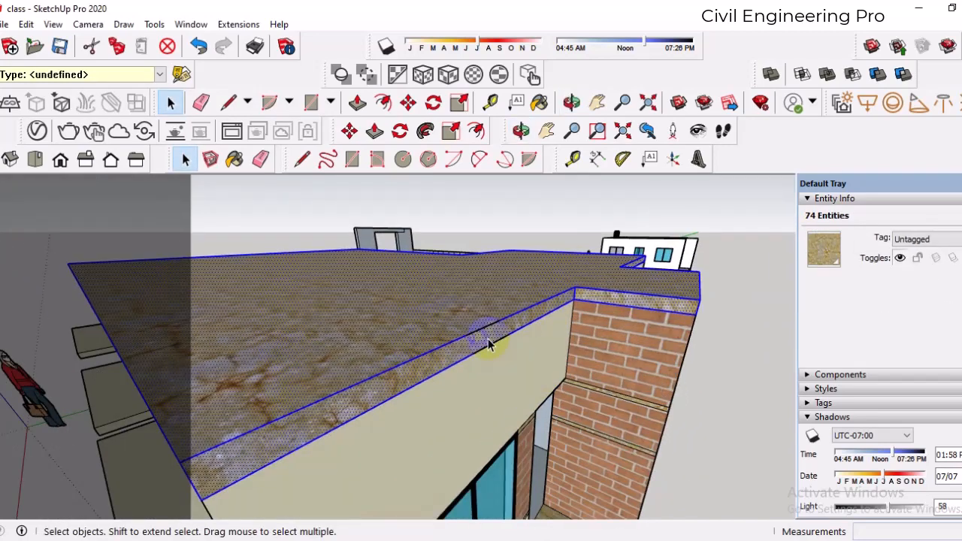
{"action": "left_click", "coordinate": [490, 341]}
{"action": "left_click", "coordinate": [375, 132]}
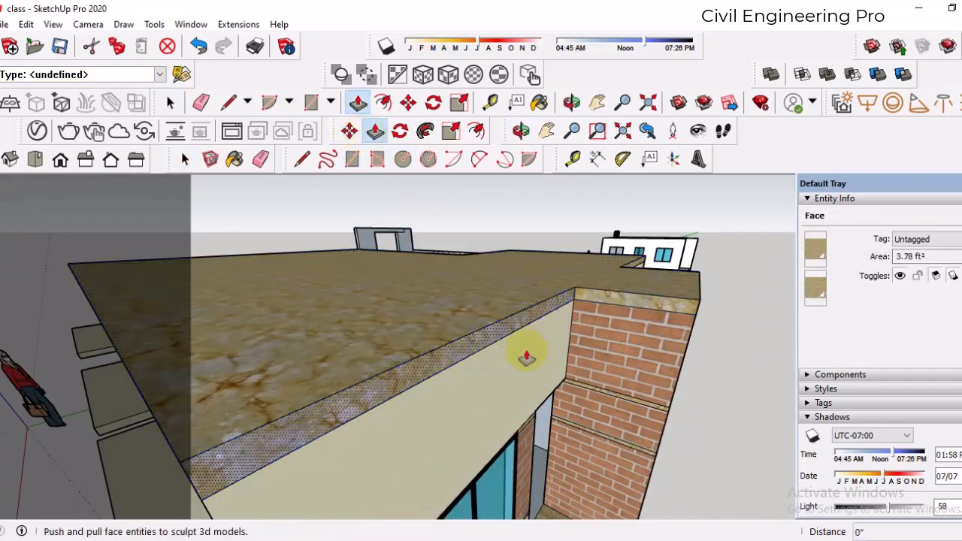
{"action": "left_click_drag", "start_coordinate": [507, 323], "coordinate": [754, 291]}
{"action": "left_click", "coordinate": [754, 292]}
{"action": "scroll", "coordinate": [456, 320], "scroll_direction": "down", "scroll_amount": 5}
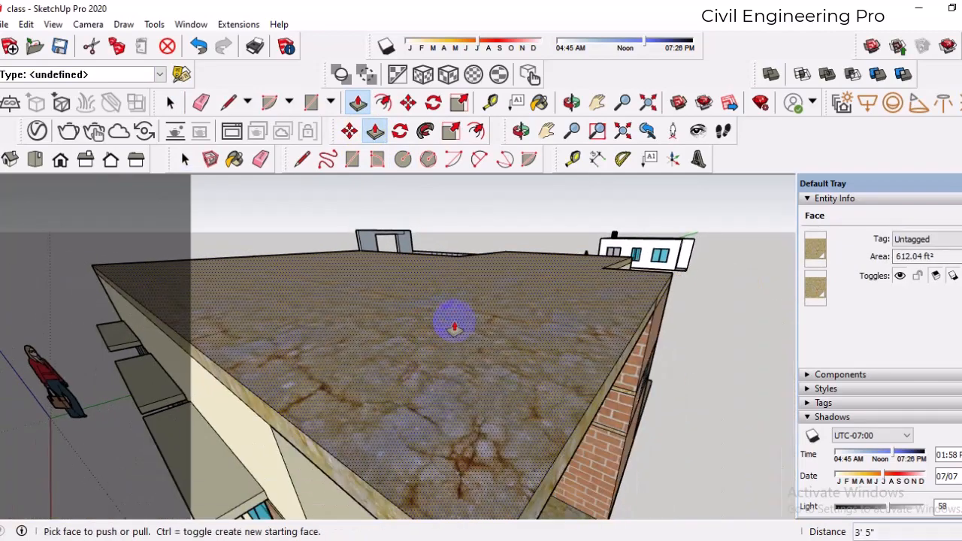
- Extend the other recessed roof edge, above the patterned door and wide window, outward by 3' 5"
{"action": "middle_click_drag", "start_coordinate": [608, 300], "coordinate": [438, 301]}
{"action": "scroll", "coordinate": [438, 304], "scroll_direction": "down", "scroll_amount": 5}
{"action": "middle_click_drag", "start_coordinate": [301, 318], "coordinate": [531, 251]}
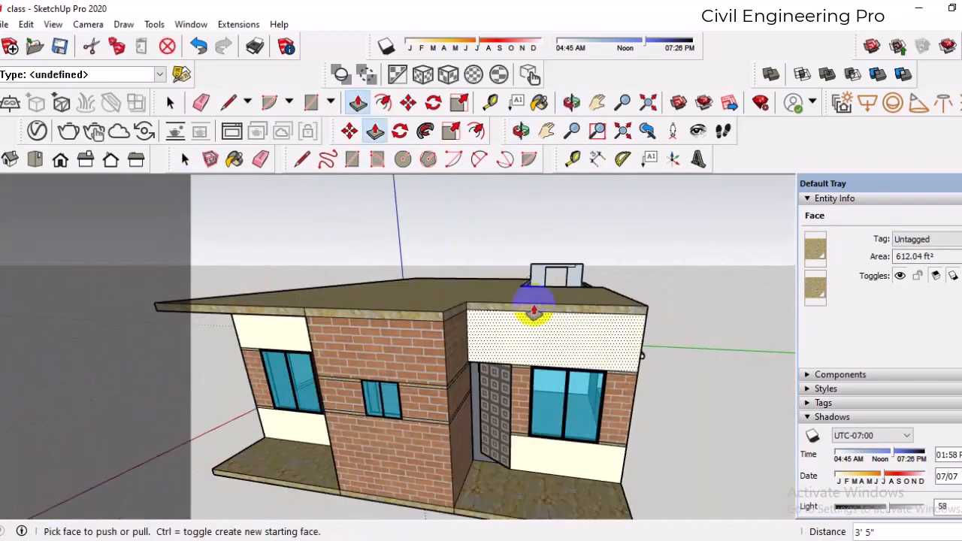
{"action": "scroll", "coordinate": [472, 304], "scroll_direction": "up", "scroll_amount": 4}
{"action": "scroll", "coordinate": [473, 307], "scroll_direction": "up", "scroll_amount": 3}
{"action": "left_click", "coordinate": [409, 306]}
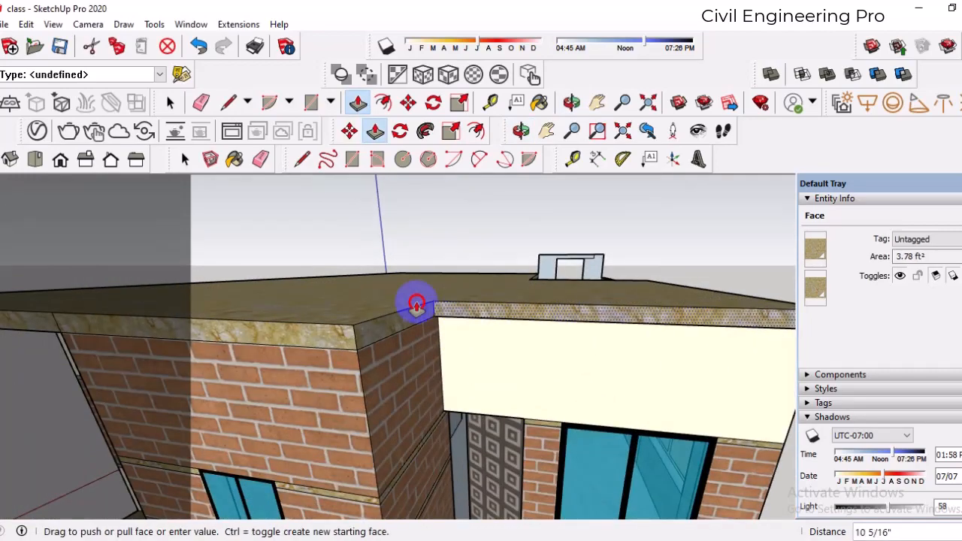
{"action": "scroll", "coordinate": [363, 315], "scroll_direction": "down", "scroll_amount": 5}
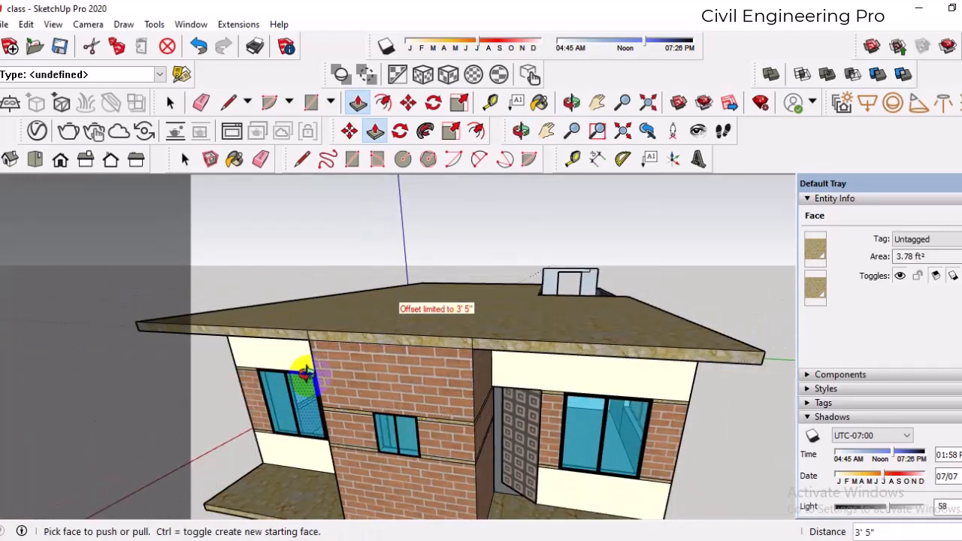
- Erase the leftover seam line on the underside of the roof overhang above the corner window
{"action": "middle_click_drag", "start_coordinate": [307, 365], "coordinate": [563, 266]}
{"action": "scroll", "coordinate": [594, 346], "scroll_direction": "down", "scroll_amount": 5}
{"action": "scroll", "coordinate": [603, 233], "scroll_direction": "up", "scroll_amount": 3}
{"action": "left_click", "coordinate": [579, 273]}
{"action": "scroll", "coordinate": [572, 276], "scroll_direction": "down", "scroll_amount": 4}
{"action": "scroll", "coordinate": [563, 259], "scroll_direction": "up", "scroll_amount": 6}
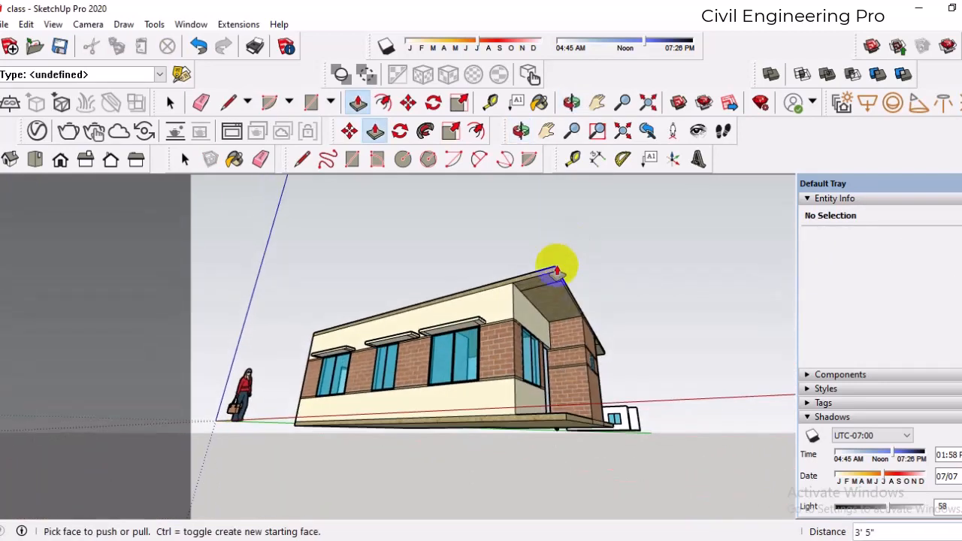
{"action": "scroll", "coordinate": [462, 193], "scroll_direction": "up", "scroll_amount": 4}
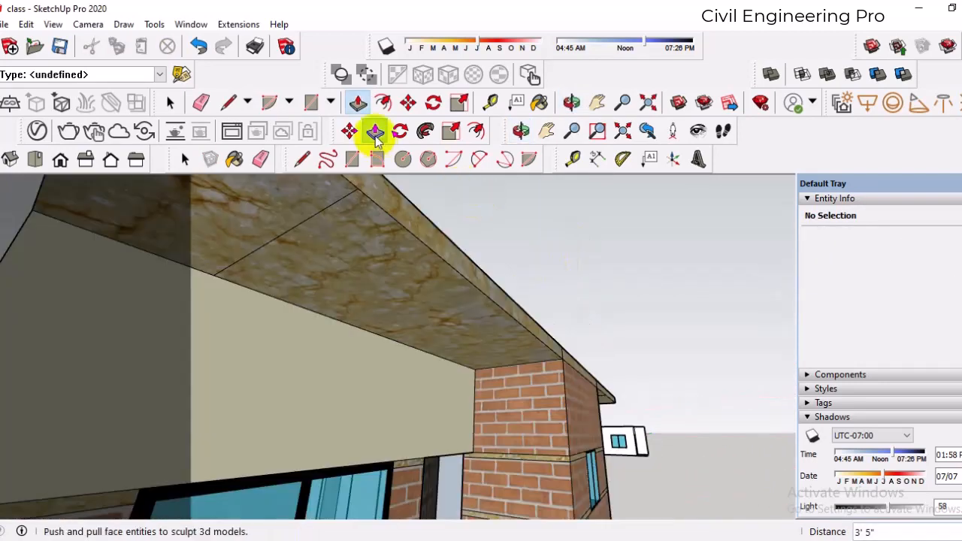
{"action": "left_click", "coordinate": [260, 160]}
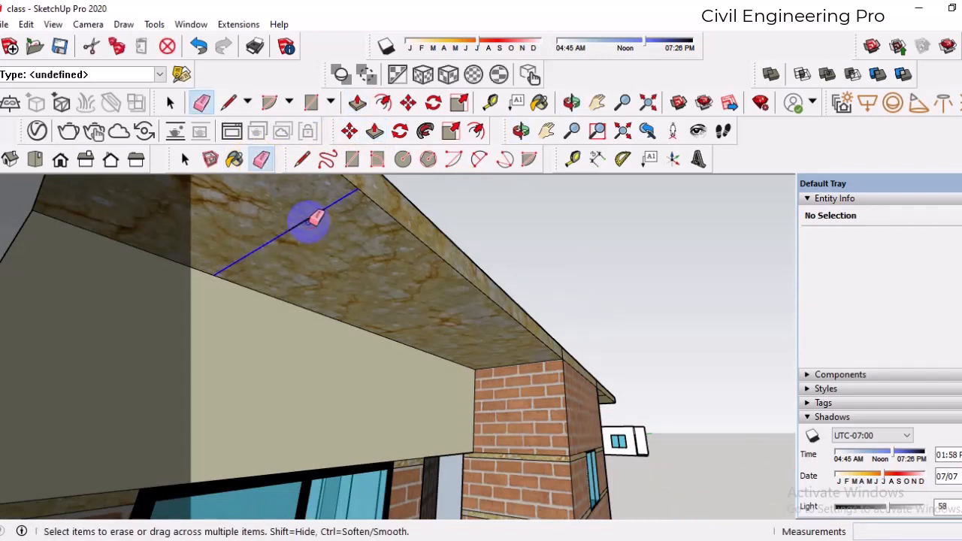
{"action": "scroll", "coordinate": [462, 343], "scroll_direction": "down", "scroll_amount": 5}
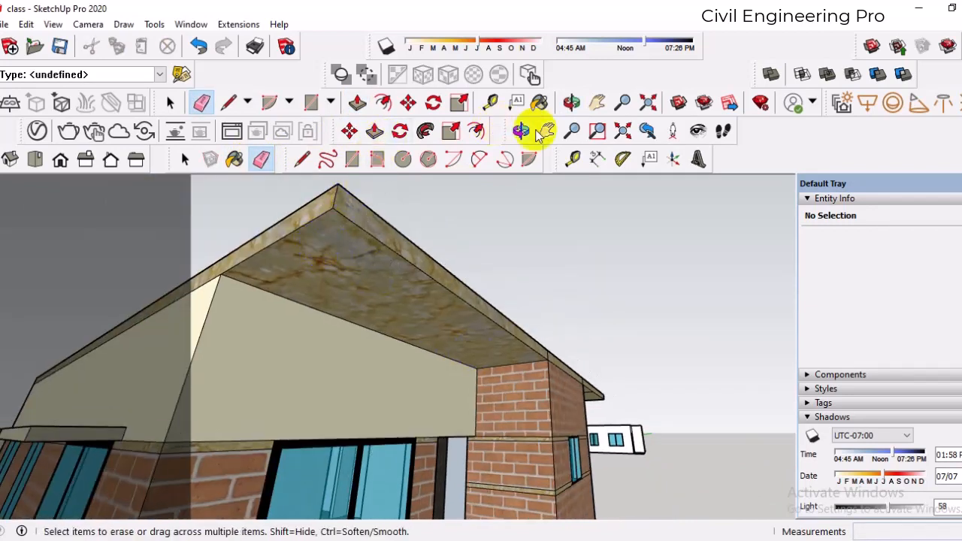
- Place guides 3" inside the two outer edges of the overhang's underside above the corner window
{"action": "left_click", "coordinate": [490, 102]}
{"action": "left_click", "coordinate": [289, 234]}
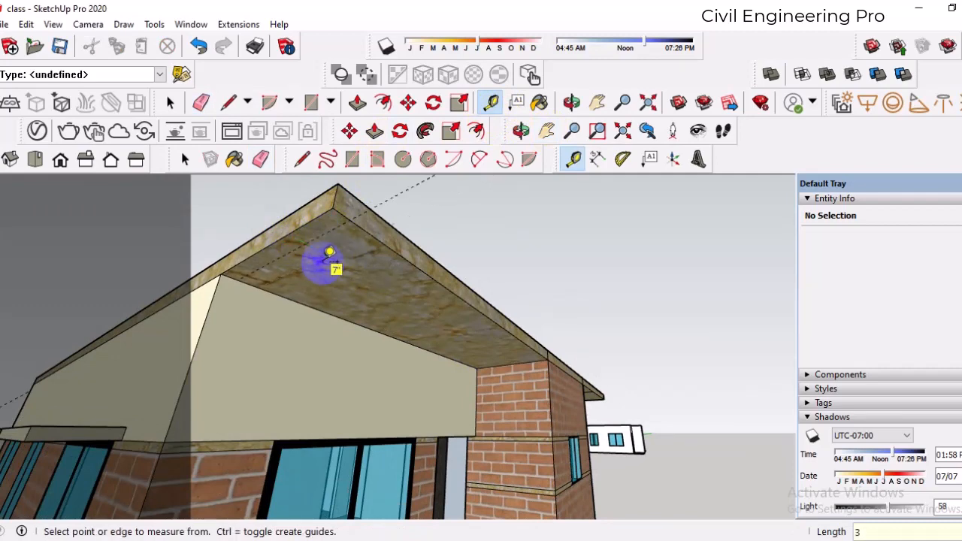
{"action": "left_click", "coordinate": [363, 229]}
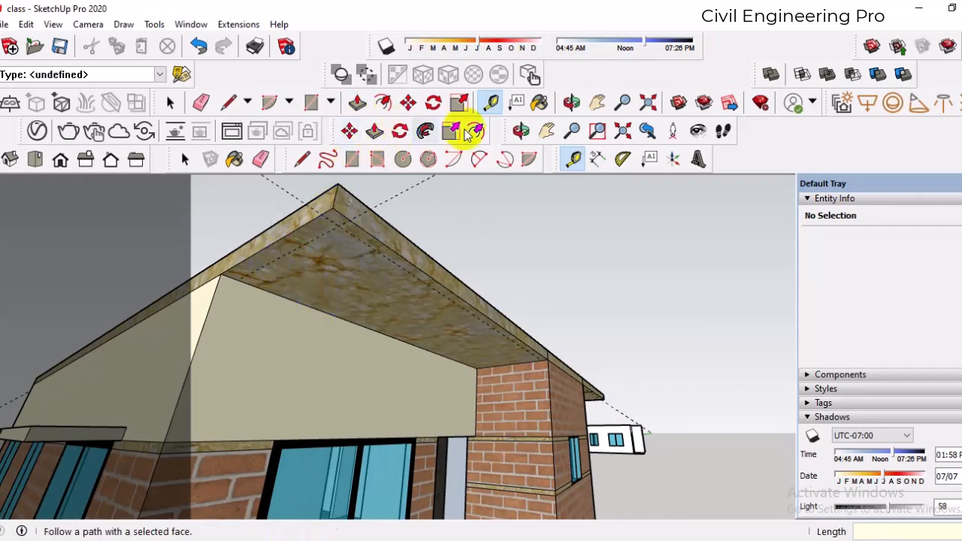
- Draw lines along both guides to split a narrow L-shaped strip off the overhang's underside
{"action": "left_click", "coordinate": [303, 160]}
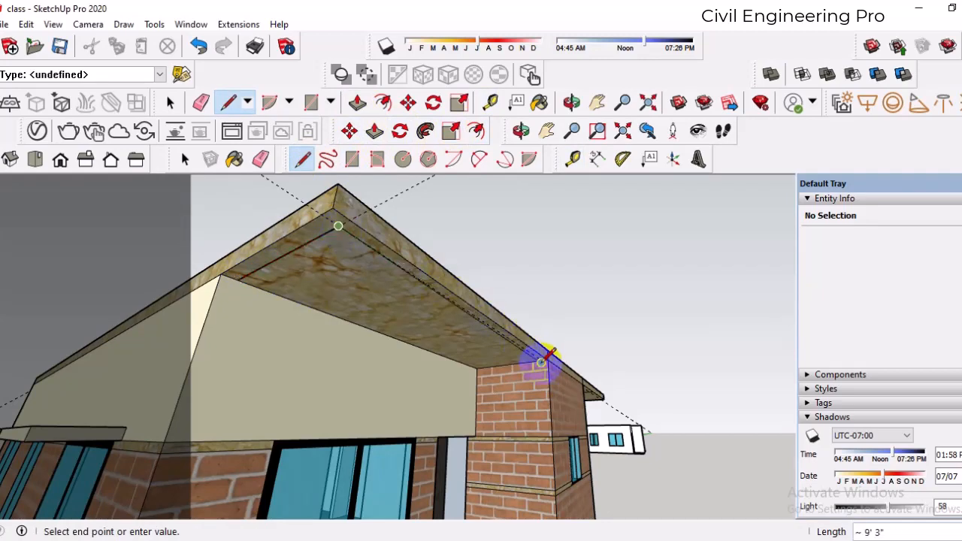
{"action": "scroll", "coordinate": [543, 360], "scroll_direction": "up", "scroll_amount": 3}
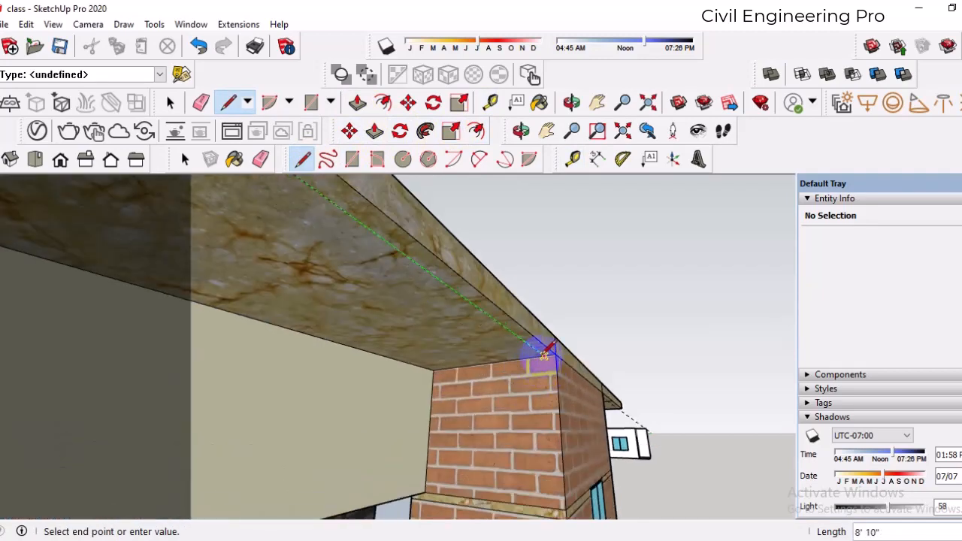
{"action": "mouse_move", "coordinate": [543, 360]}
{"action": "middle_mouse_down"}
{"action": "mouse_move", "coordinate": [519, 284]}
{"action": "mouse_move", "coordinate": [541, 311]}
{"action": "mouse_move", "coordinate": [565, 388]}
{"action": "mouse_move", "coordinate": [484, 360]}
{"action": "mouse_move", "coordinate": [544, 421]}
{"action": "mouse_move", "coordinate": [535, 342]}
{"action": "middle_mouse_up"}
{"action": "scroll", "coordinate": [497, 303], "scroll_direction": "up", "scroll_amount": 2}
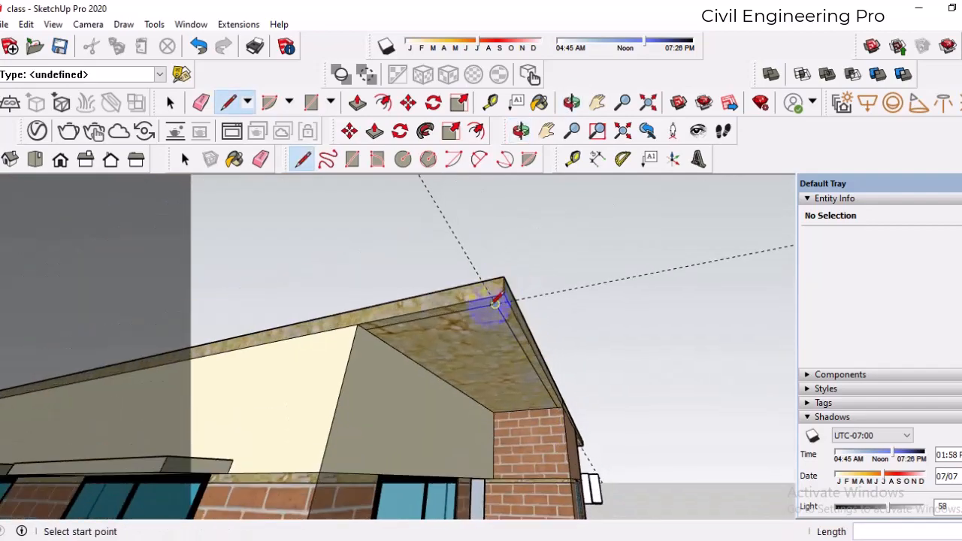
- Push/Pull the L-shaped underside strip down 3' to form a fascia around the corner
{"action": "left_click", "coordinate": [374, 133]}
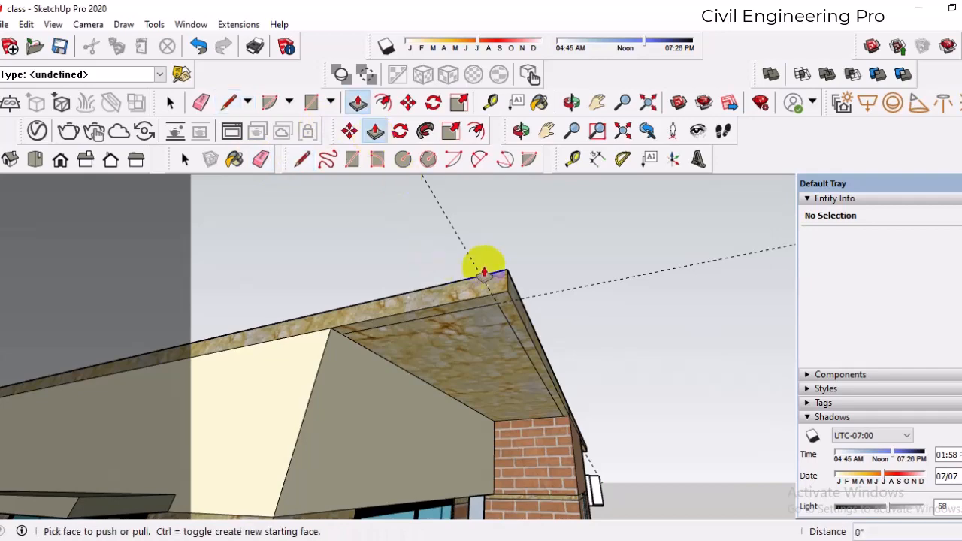
{"action": "middle_click_drag", "start_coordinate": [484, 262], "coordinate": [448, 263]}
{"action": "scroll", "coordinate": [458, 248], "scroll_direction": "up", "scroll_amount": 4}
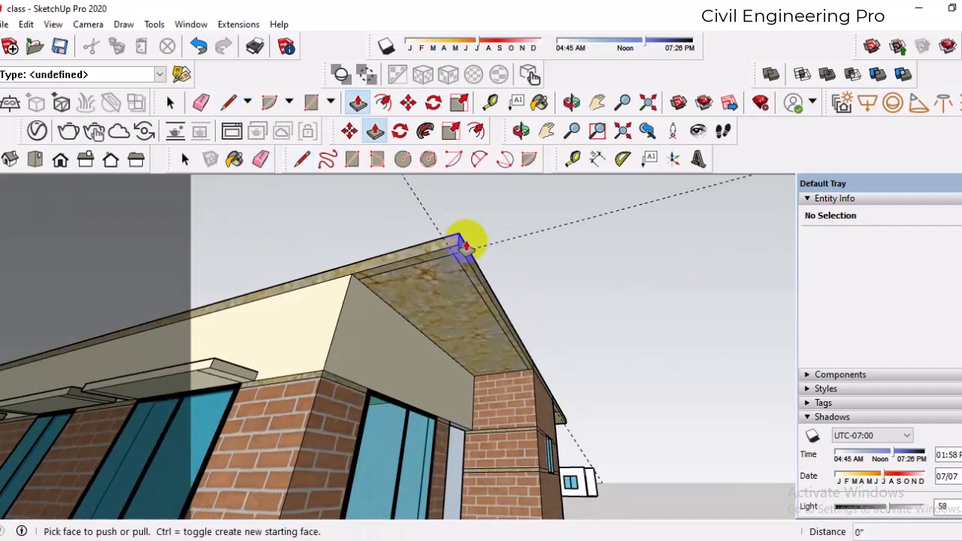
{"action": "left_click", "coordinate": [455, 254]}
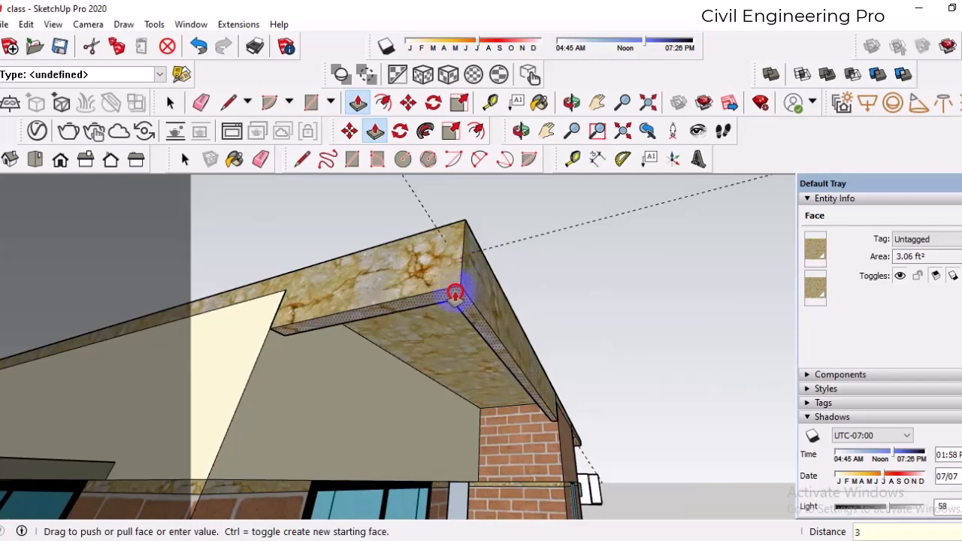
{"action": "type", "text": "3'"}
{"action": "key", "text": "Return"}
{"action": "scroll", "coordinate": [338, 260], "scroll_direction": "down", "scroll_amount": 8}
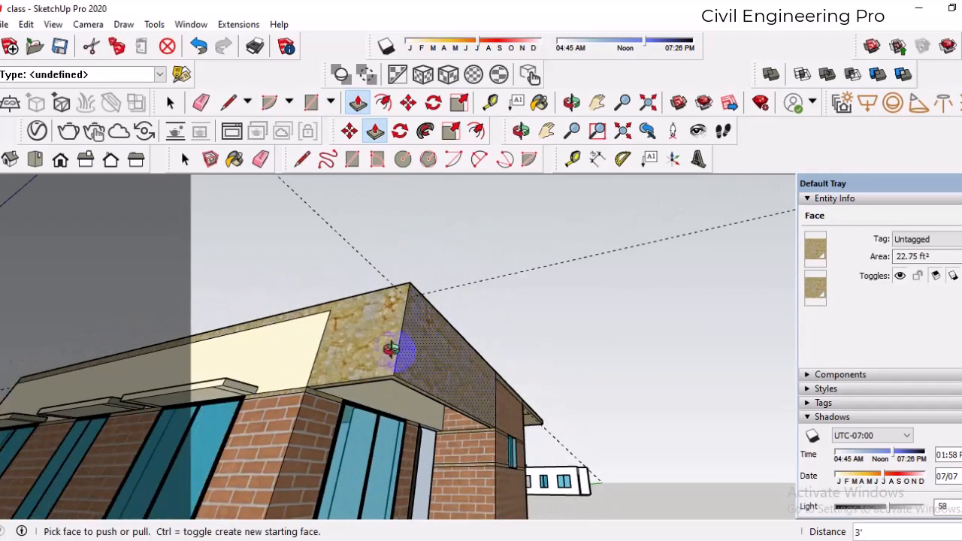
- Erase the leftover seam line under the roof overhang above the patterned door and wide window
{"action": "mouse_move", "coordinate": [257, 404]}
{"action": "middle_mouse_down"}
{"action": "mouse_move", "coordinate": [509, 376]}
{"action": "mouse_move", "coordinate": [478, 347]}
{"action": "mouse_move", "coordinate": [469, 304]}
{"action": "middle_mouse_up"}
{"action": "scroll", "coordinate": [509, 376], "scroll_direction": "up", "scroll_amount": 5}
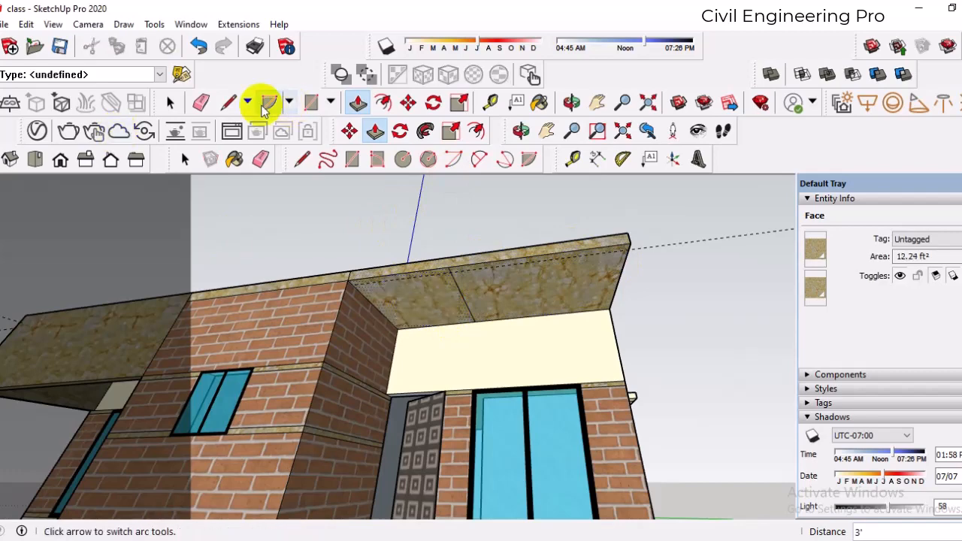
{"action": "left_click", "coordinate": [201, 102]}
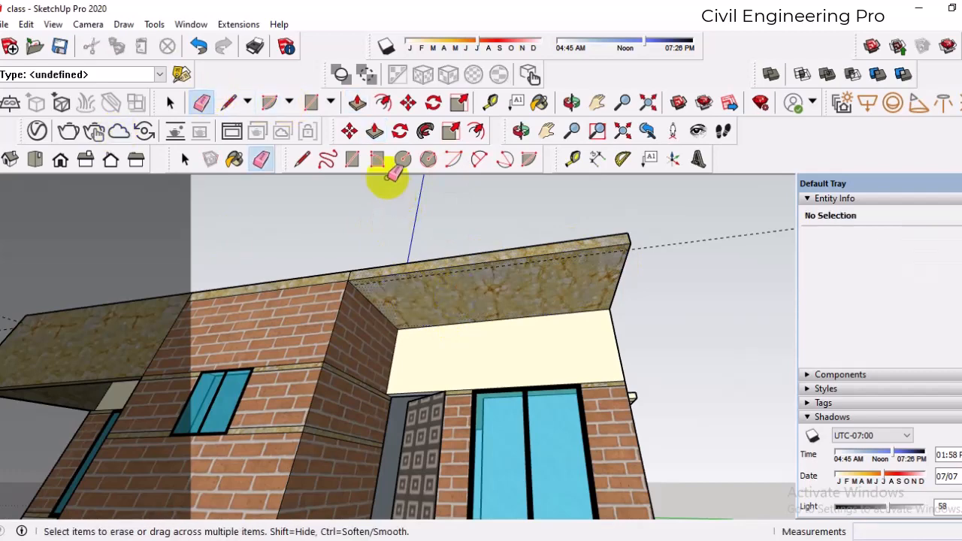
- Place a guide 3" inside the outer side edge of the overhang's underside on the patterned door side
{"action": "left_click", "coordinate": [490, 102]}
{"action": "scroll", "coordinate": [636, 282], "scroll_direction": "up", "scroll_amount": 2}
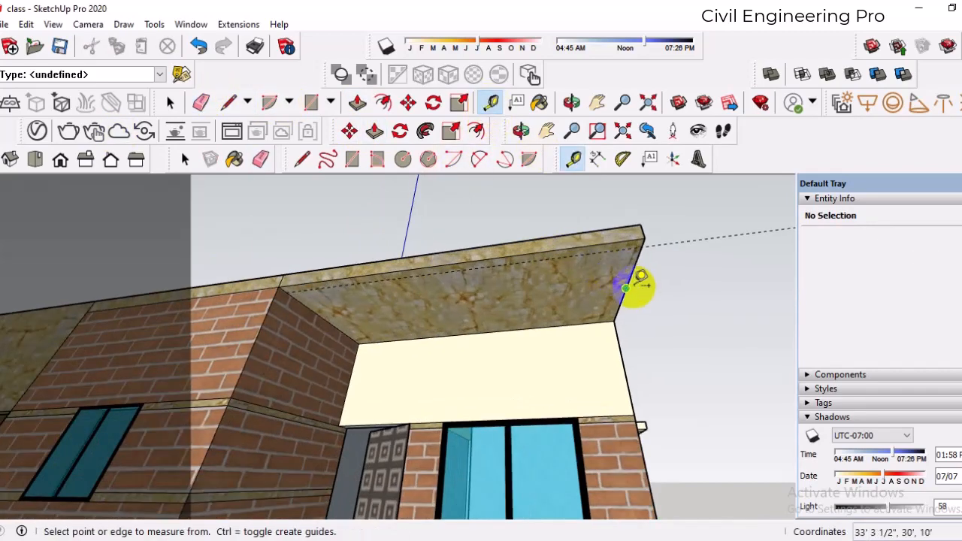
{"action": "scroll", "coordinate": [635, 284], "scroll_direction": "up", "scroll_amount": 3}
{"action": "left_click", "coordinate": [598, 256]}
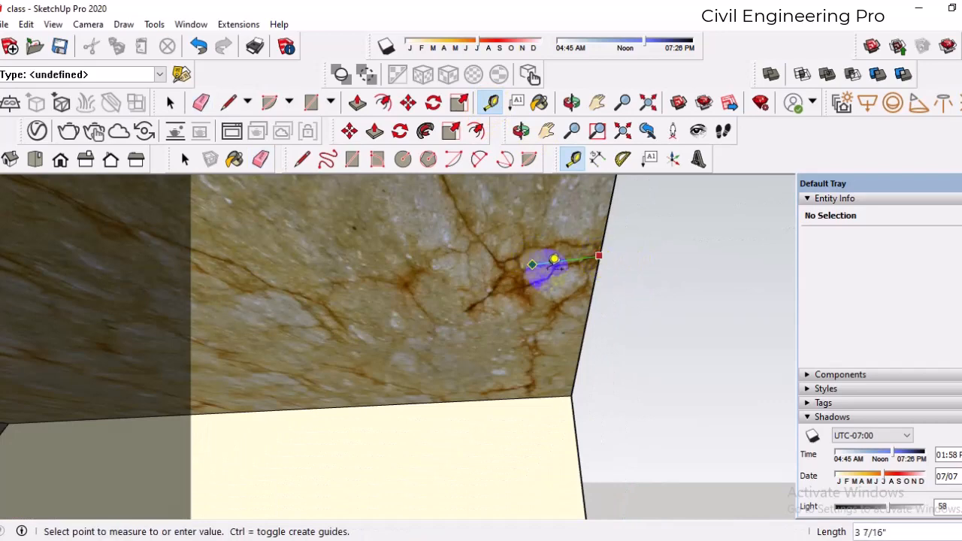
{"action": "scroll", "coordinate": [541, 267], "scroll_direction": "down", "scroll_amount": 3}
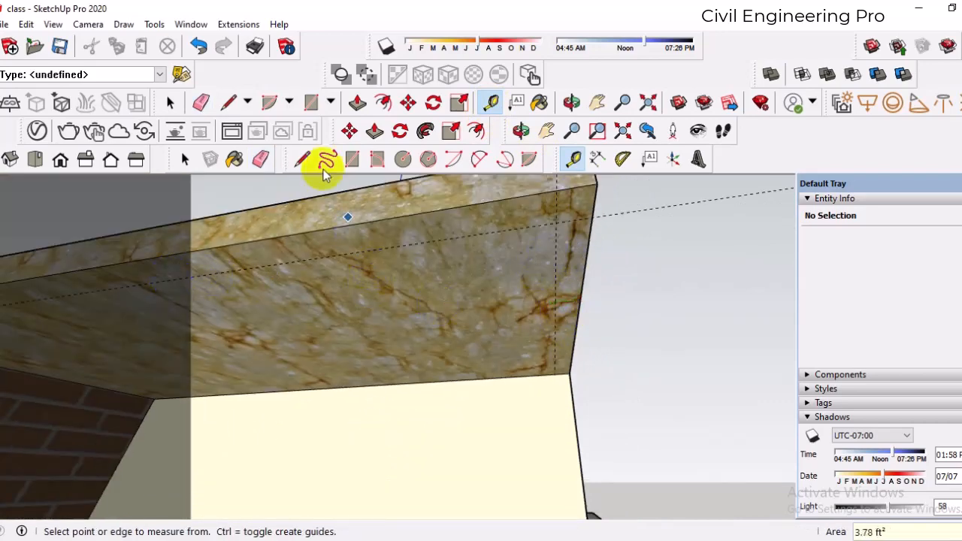
- Draw lines along the side and front guides up to the brick block, outlining a second L-shaped underside strip
{"action": "left_click", "coordinate": [303, 158]}
{"action": "left_click", "coordinate": [558, 369]}
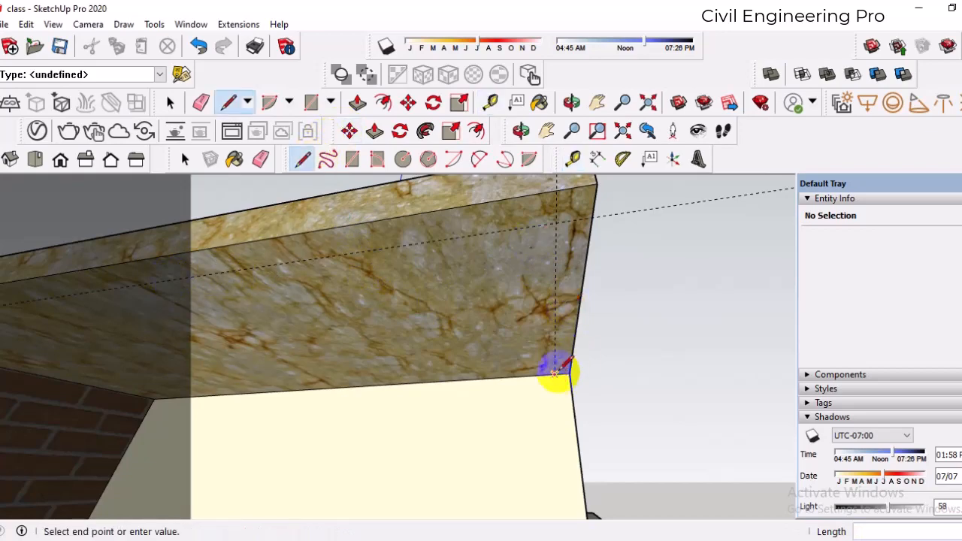
{"action": "scroll", "coordinate": [672, 262], "scroll_direction": "down", "scroll_amount": 5}
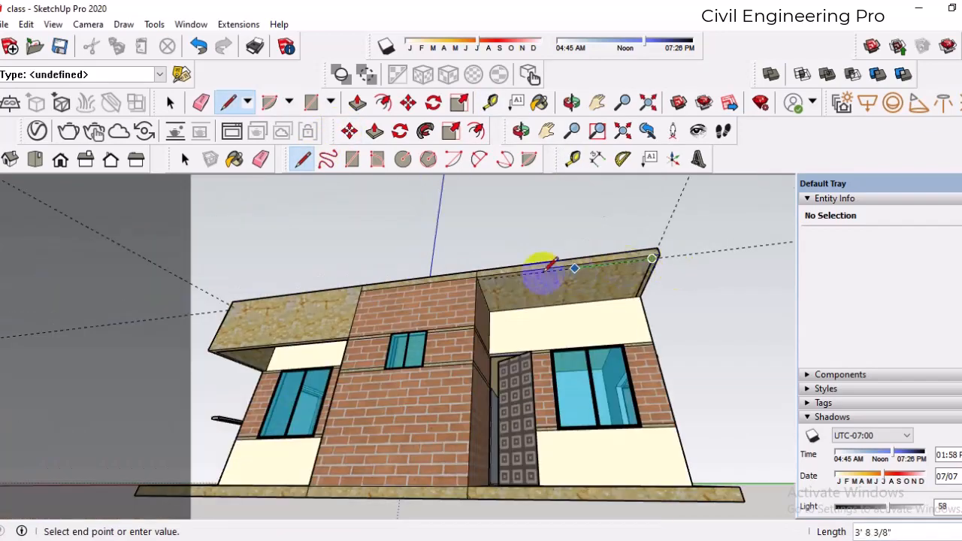
{"action": "scroll", "coordinate": [483, 228], "scroll_direction": "up", "scroll_amount": 5}
{"action": "left_click", "coordinate": [482, 275]}
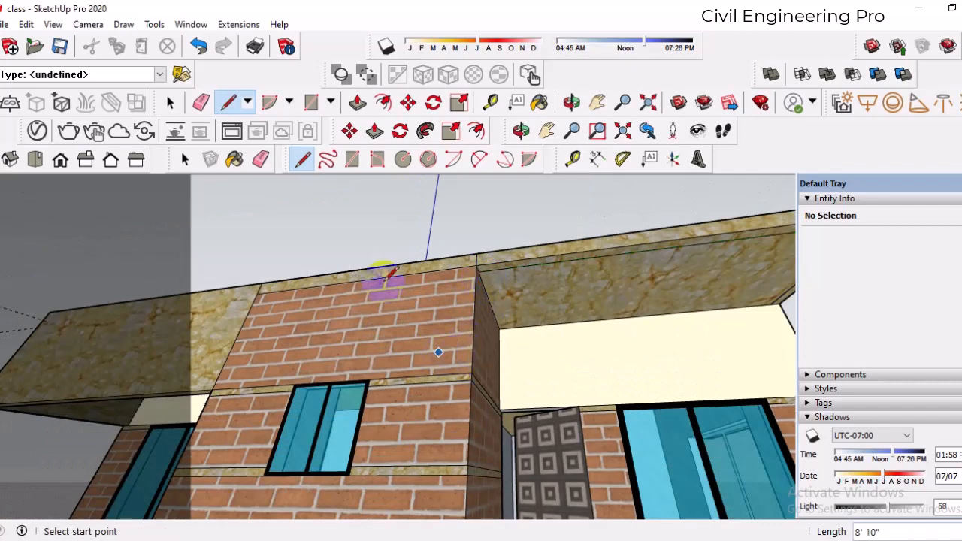
- Push/Pull the second L-shaped strip down 3' to form the fascia above the patterned door and wide window
{"action": "left_click", "coordinate": [375, 131]}
{"action": "scroll", "coordinate": [536, 253], "scroll_direction": "up", "scroll_amount": 3}
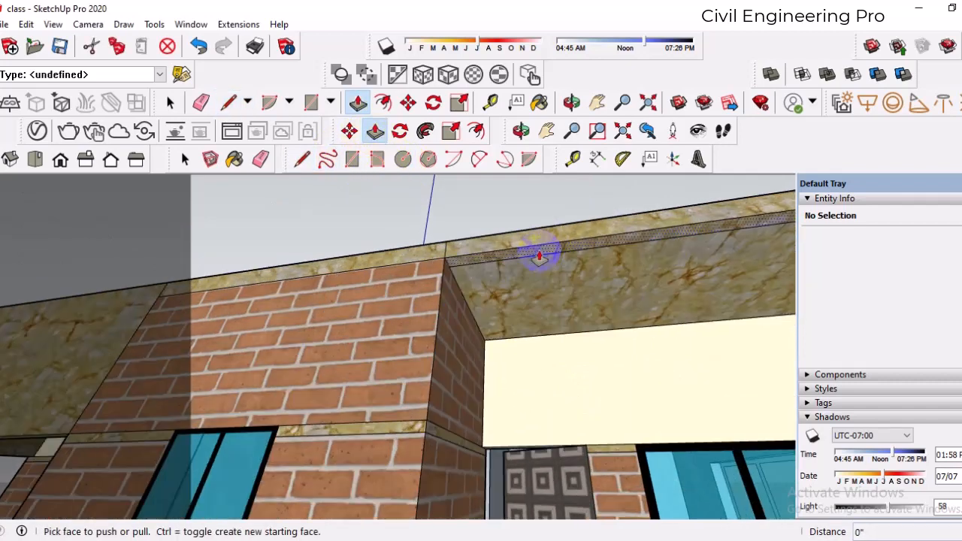
{"action": "left_click", "coordinate": [536, 248]}
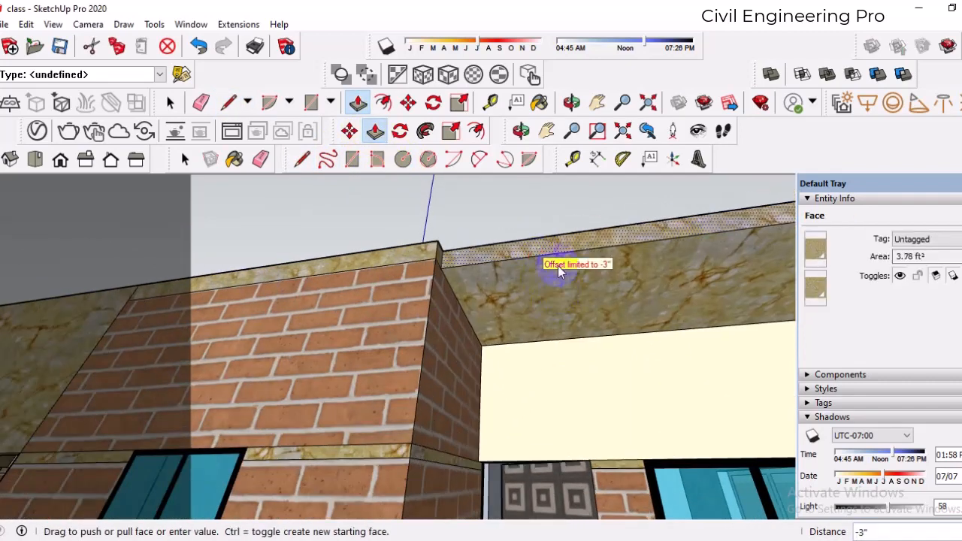
{"action": "left_click", "coordinate": [530, 258]}
{"action": "scroll", "coordinate": [530, 260], "scroll_direction": "up", "scroll_amount": 1}
{"action": "left_click", "coordinate": [536, 249]}
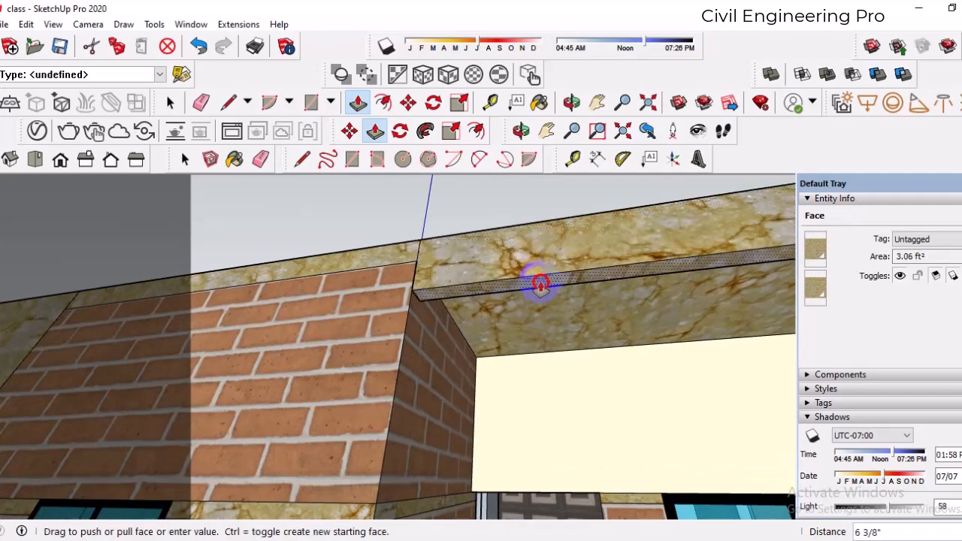
{"action": "left_click", "coordinate": [540, 289]}
{"action": "type", "text": "3'"}
{"action": "key", "text": "Return"}
{"action": "scroll", "coordinate": [540, 294], "scroll_direction": "down", "scroll_amount": 4}
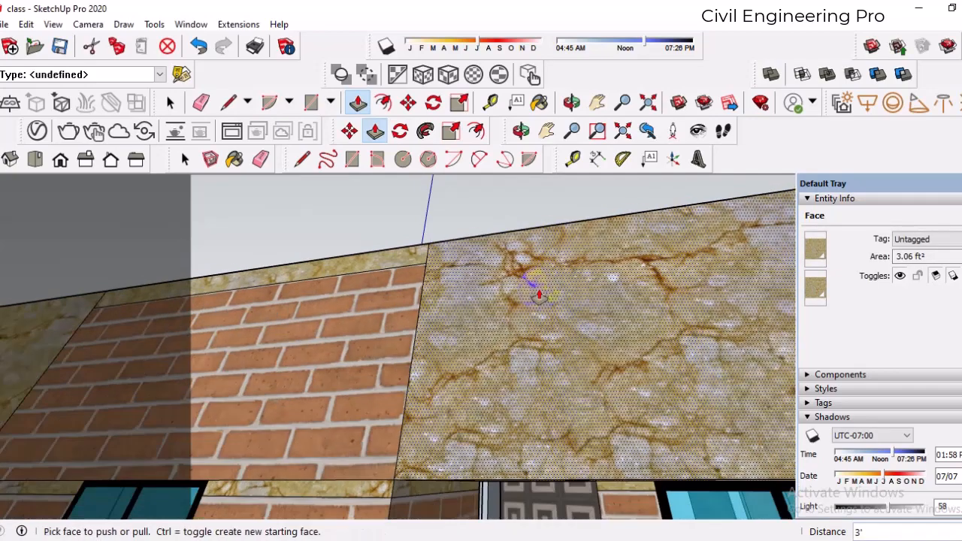
- Examine both dropped roof fascias from around the front of the house and clear the selection
{"action": "middle_click_drag", "start_coordinate": [519, 354], "coordinate": [588, 390]}
{"action": "scroll", "coordinate": [526, 412], "scroll_direction": "down", "scroll_amount": 5}
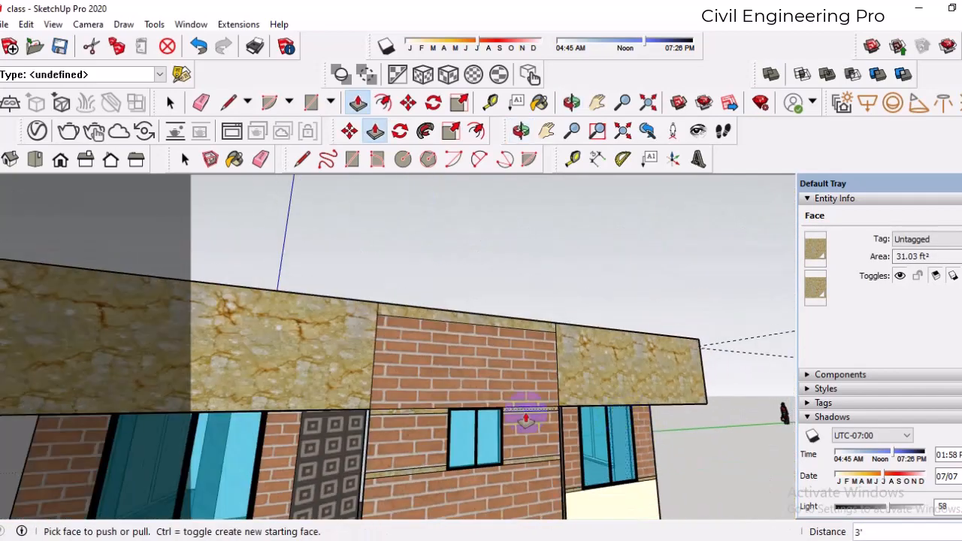
{"action": "middle_click_drag", "start_coordinate": [447, 432], "coordinate": [527, 388]}
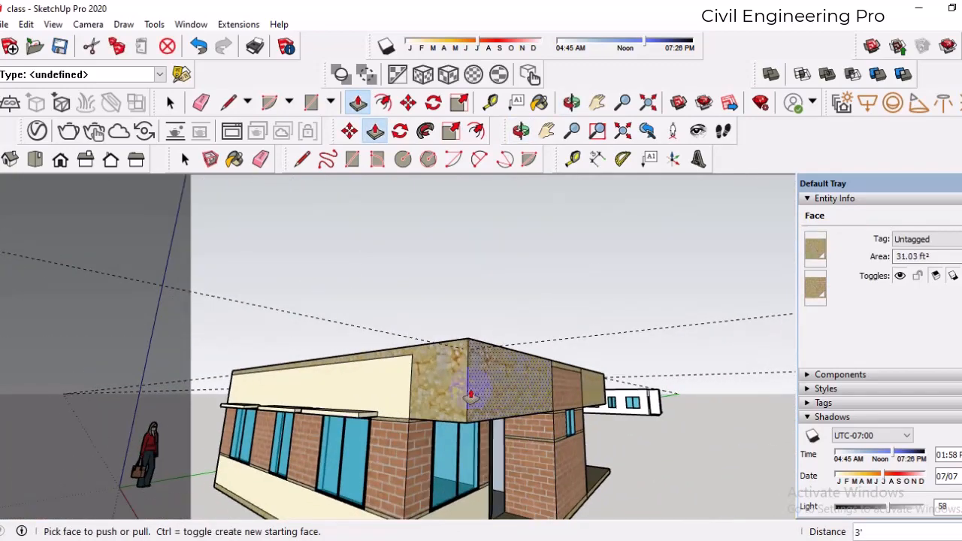
{"action": "scroll", "coordinate": [481, 353], "scroll_direction": "up", "scroll_amount": 2}
{"action": "middle_click_drag", "start_coordinate": [499, 301], "coordinate": [466, 406]}
{"action": "key", "text": "ctrl+t"}
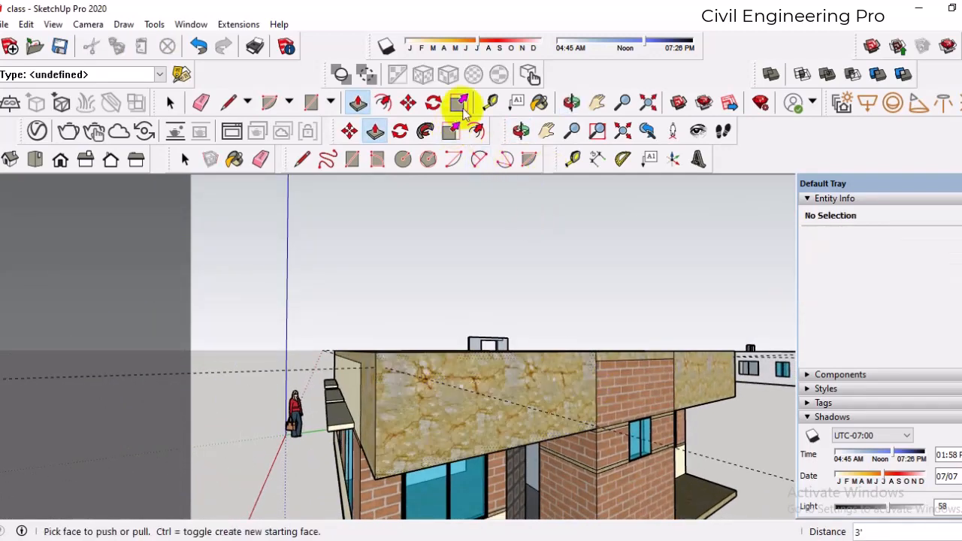
- Draw lines along the slab's lower edge across the front marble fascia from the brick block and around the outer corner onto the side
{"action": "left_click", "coordinate": [302, 159]}
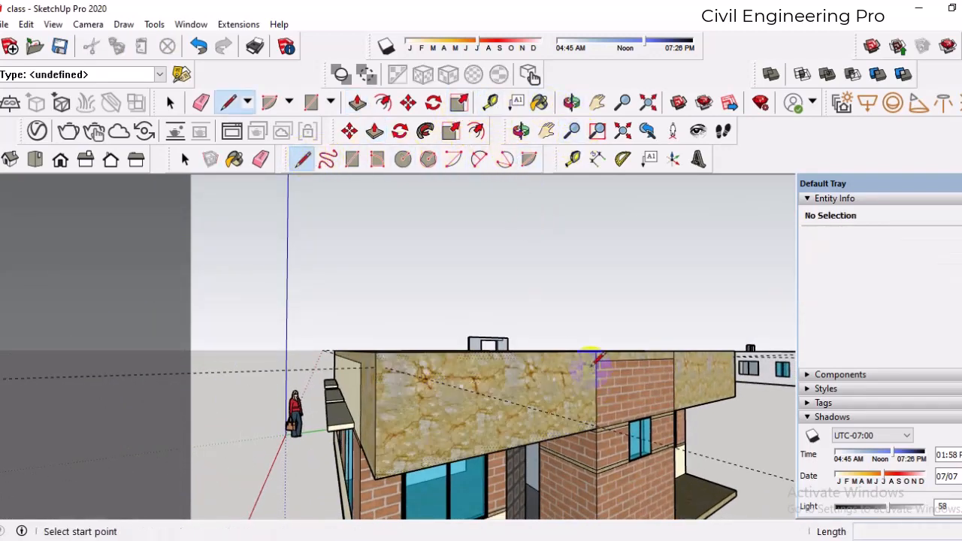
{"action": "scroll", "coordinate": [598, 366], "scroll_direction": "up", "scroll_amount": 2}
{"action": "left_click", "coordinate": [593, 357]}
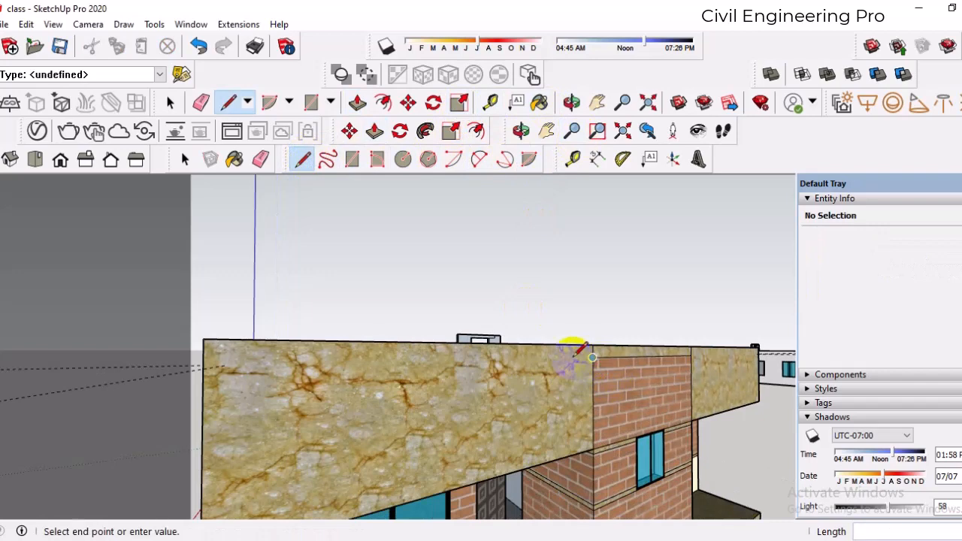
{"action": "left_click", "coordinate": [204, 366]}
{"action": "middle_click_drag", "start_coordinate": [204, 365], "coordinate": [421, 378]}
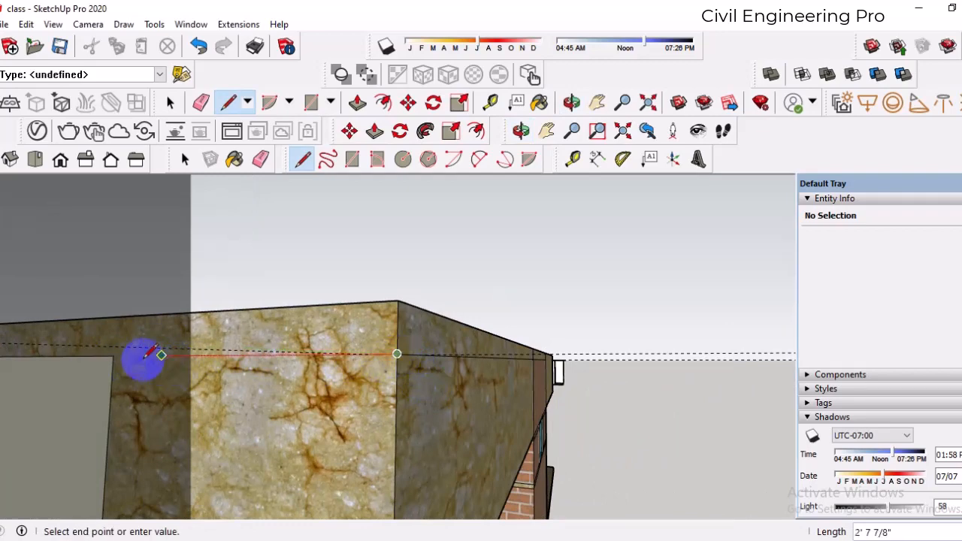
{"action": "middle_click_drag", "start_coordinate": [263, 395], "coordinate": [282, 376]}
- Draw matching slab-edge lines across the fascia on the brick block's other side and around its corner to the side wall
{"action": "middle_click_drag", "start_coordinate": [344, 360], "coordinate": [628, 352]}
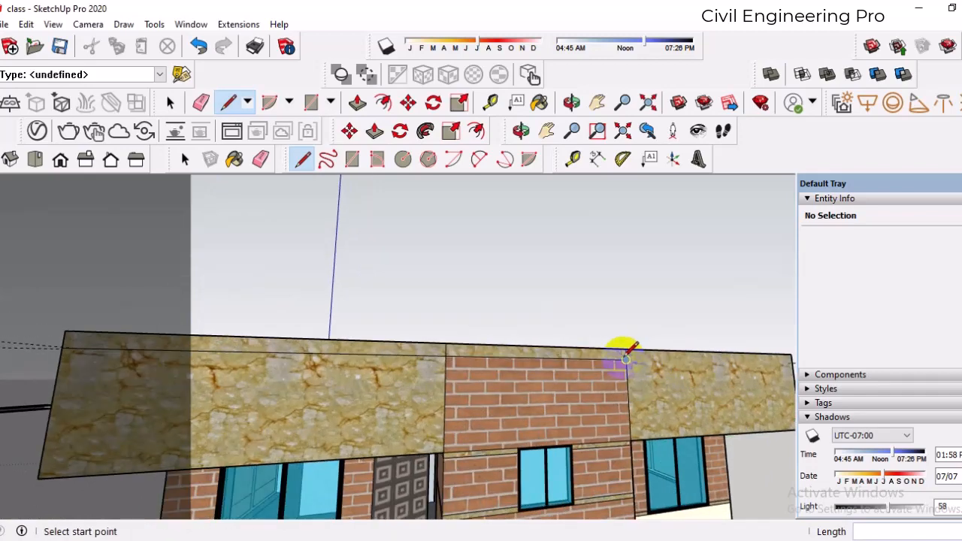
{"action": "middle_click_drag", "start_coordinate": [432, 388], "coordinate": [417, 406]}
{"action": "scroll", "coordinate": [508, 391], "scroll_direction": "up", "scroll_amount": 2}
{"action": "left_click", "coordinate": [524, 391]}
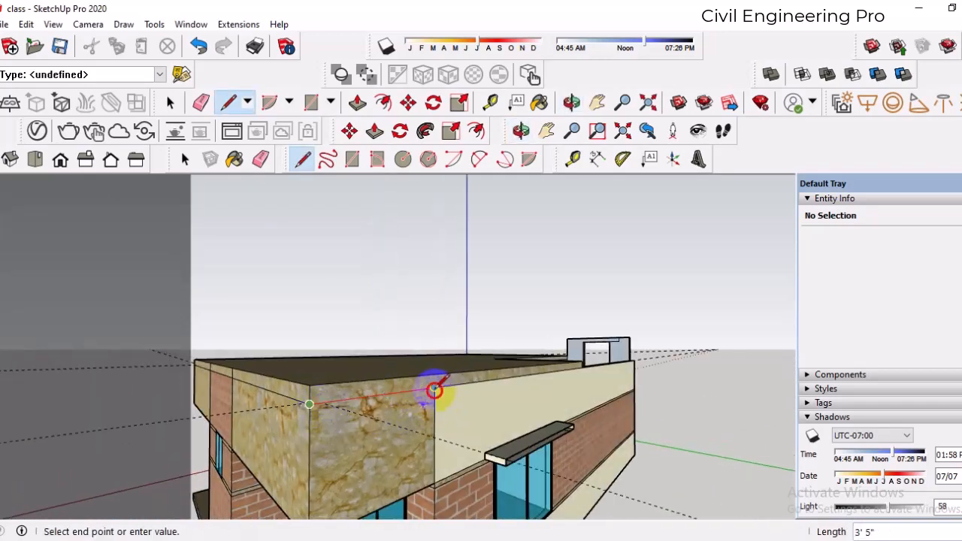
{"action": "scroll", "coordinate": [493, 406], "scroll_direction": "down", "scroll_amount": 3}
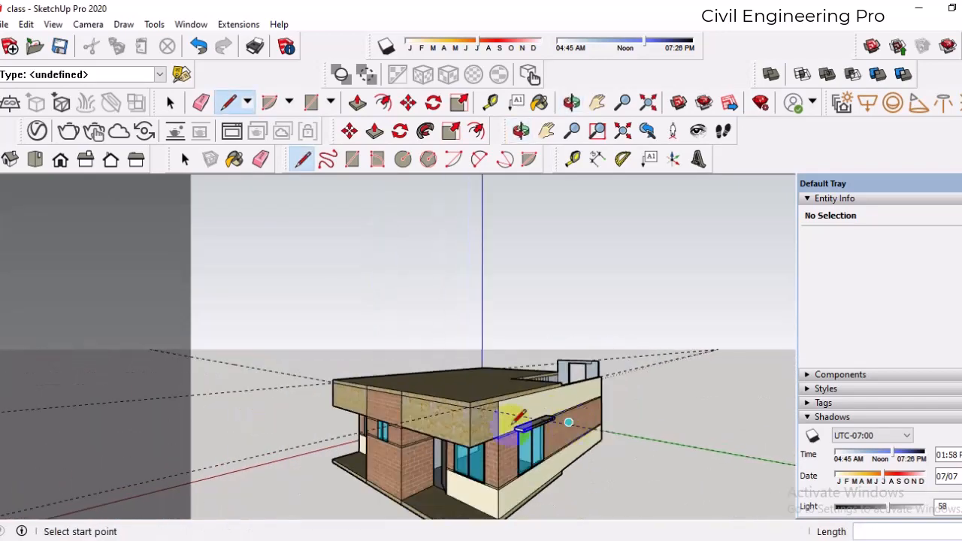
- Erase the leftover construction guides around the house
{"action": "left_click", "coordinate": [261, 158]}
{"action": "left_click_drag", "start_coordinate": [274, 333], "coordinate": [250, 456]}
{"action": "scroll", "coordinate": [618, 360], "scroll_direction": "down", "scroll_amount": 3}
{"action": "middle_click_drag", "start_coordinate": [441, 369], "coordinate": [535, 425]}
{"action": "scroll", "coordinate": [528, 390], "scroll_direction": "up", "scroll_amount": 3}
{"action": "scroll", "coordinate": [519, 391], "scroll_direction": "up", "scroll_amount": 4}
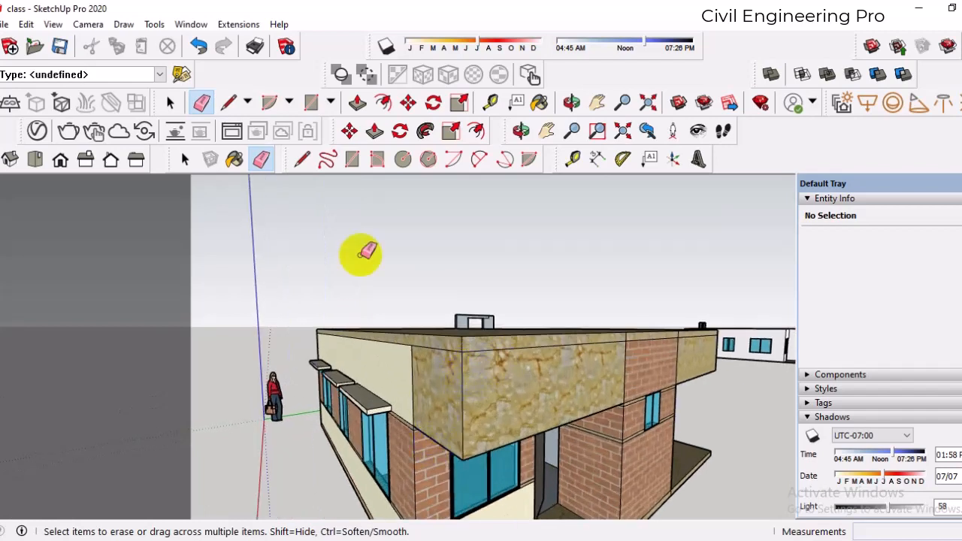
- Collapse the Shadows and Entity Info sections of the tray
{"action": "left_click", "coordinate": [830, 419]}
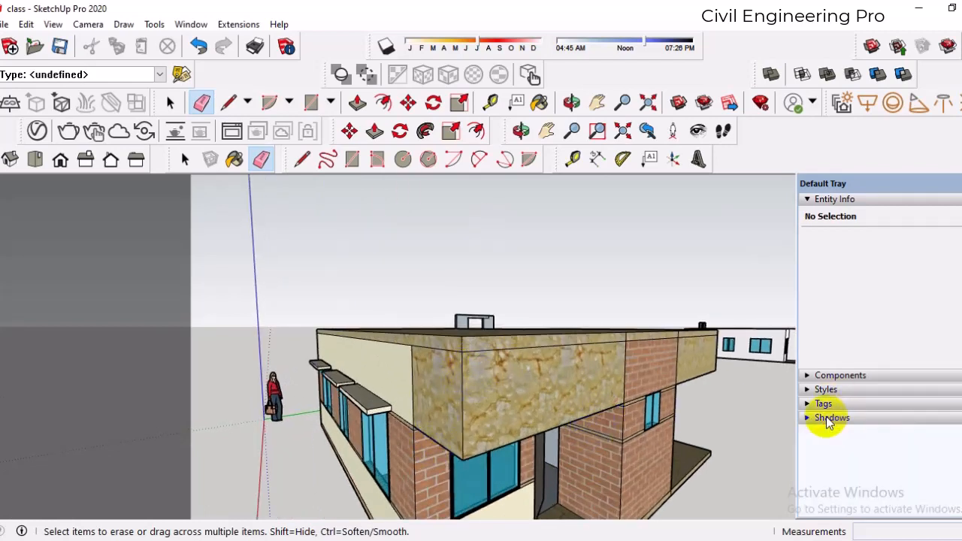
{"action": "left_click", "coordinate": [807, 199]}
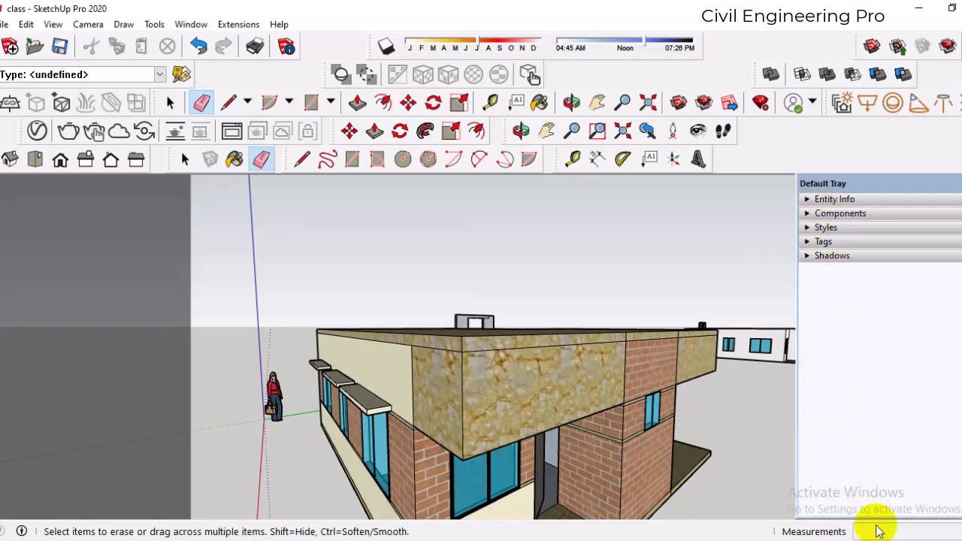
{"action": "left_click", "coordinate": [833, 257]}
{"action": "left_click", "coordinate": [833, 257]}
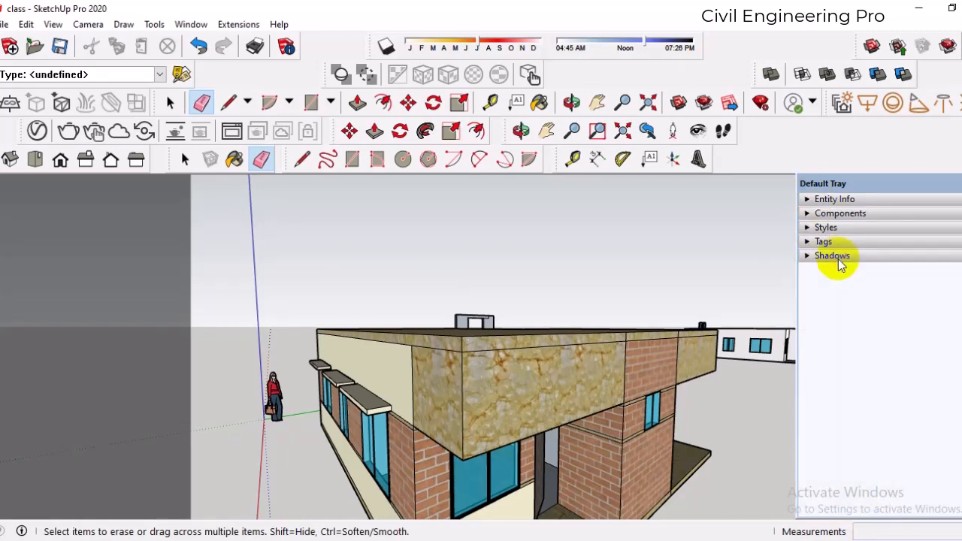
- Start the Paint Bucket and switch the material settings from editing to material selection
{"action": "left_click", "coordinate": [234, 161]}
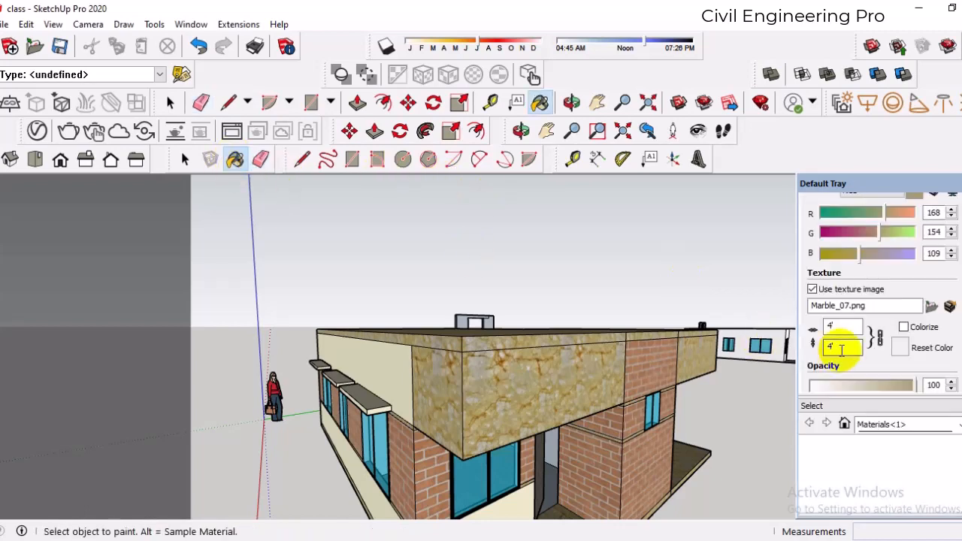
{"action": "left_click", "coordinate": [838, 269]}
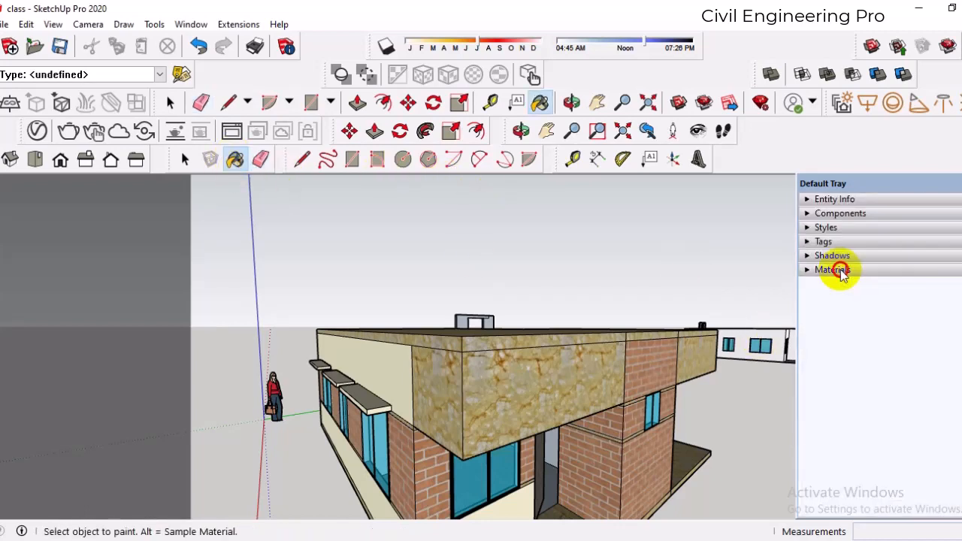
{"action": "left_click", "coordinate": [838, 269]}
{"action": "left_click", "coordinate": [889, 284]}
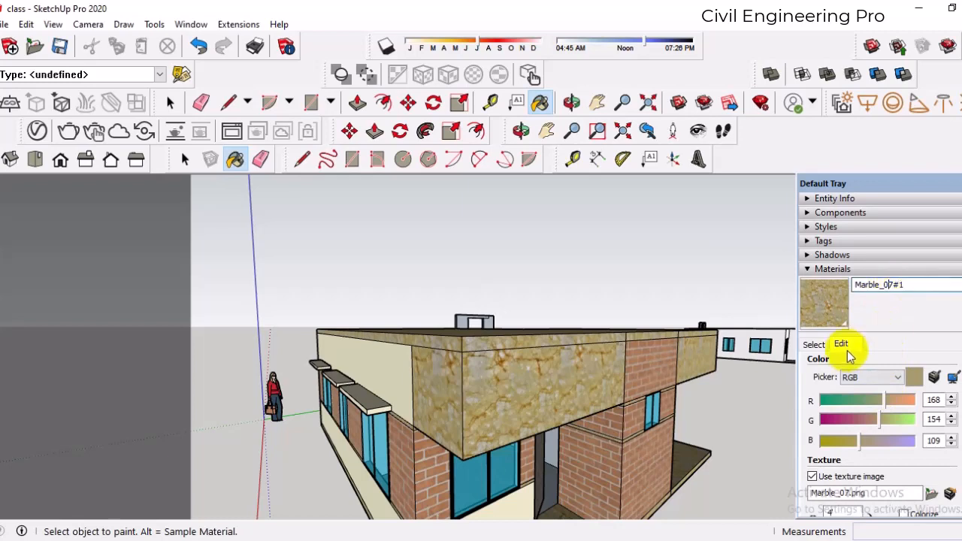
{"action": "left_click", "coordinate": [823, 345]}
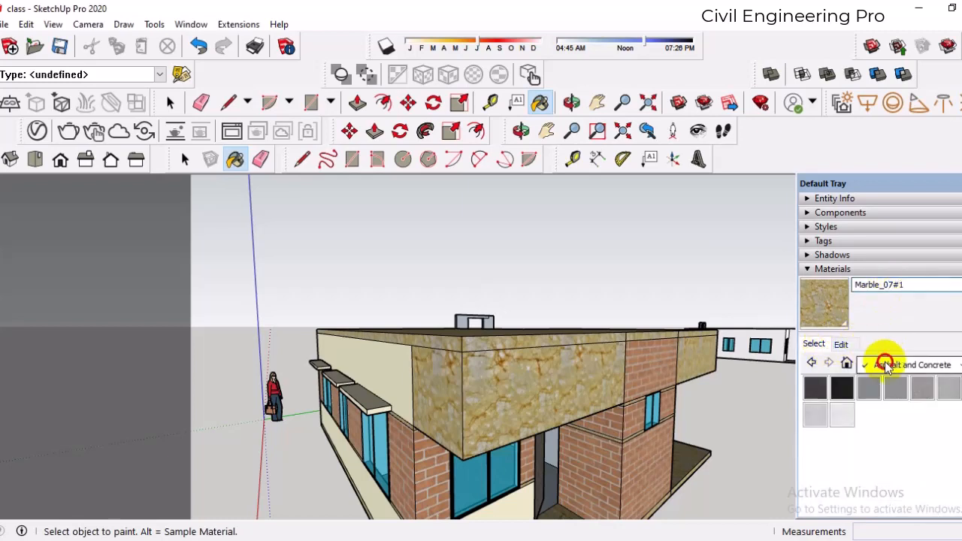
- Browse the Colors material library for a white shade
{"action": "left_click", "coordinate": [886, 366]}
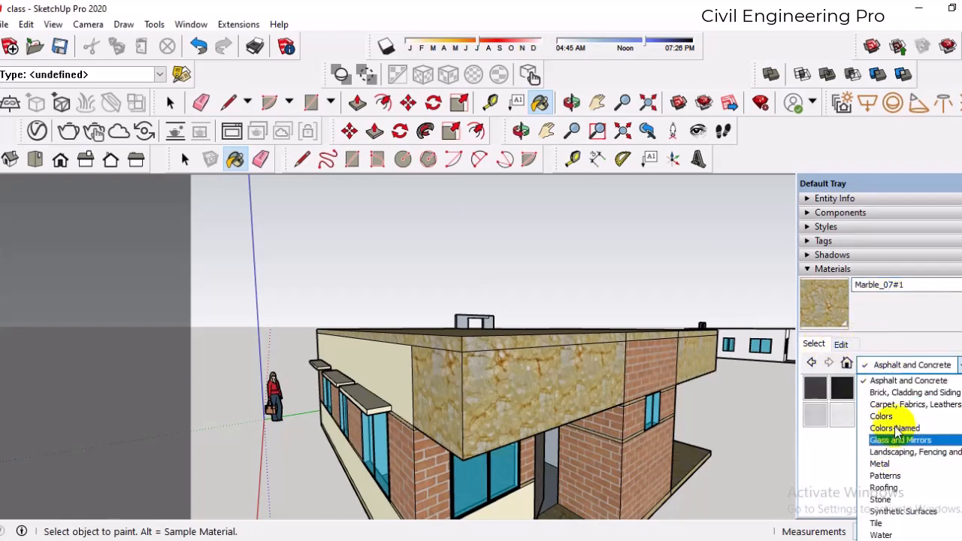
{"action": "left_click", "coordinate": [884, 416]}
{"action": "scroll", "coordinate": [887, 427], "scroll_direction": "down", "scroll_amount": 6}
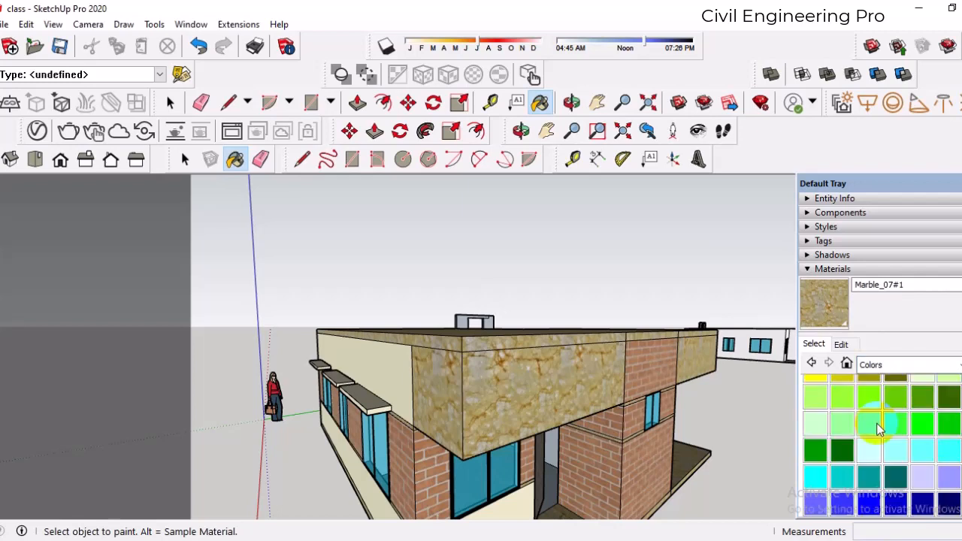
{"action": "scroll", "coordinate": [880, 429], "scroll_direction": "down", "scroll_amount": 5}
{"action": "scroll", "coordinate": [876, 436], "scroll_direction": "up", "scroll_amount": 3}
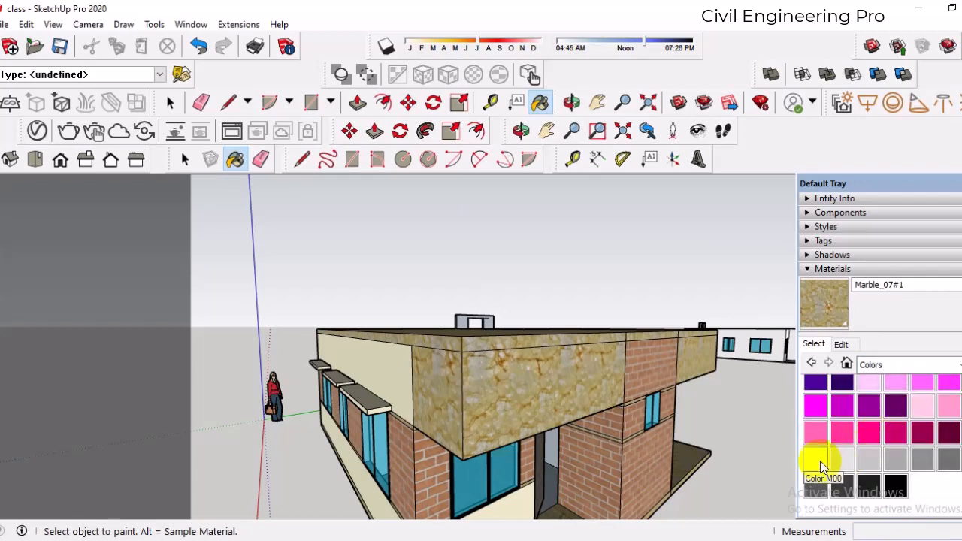
- Choose the 0129_WhiteSmoke material from the Colors-Named library
{"action": "left_click", "coordinate": [896, 364]}
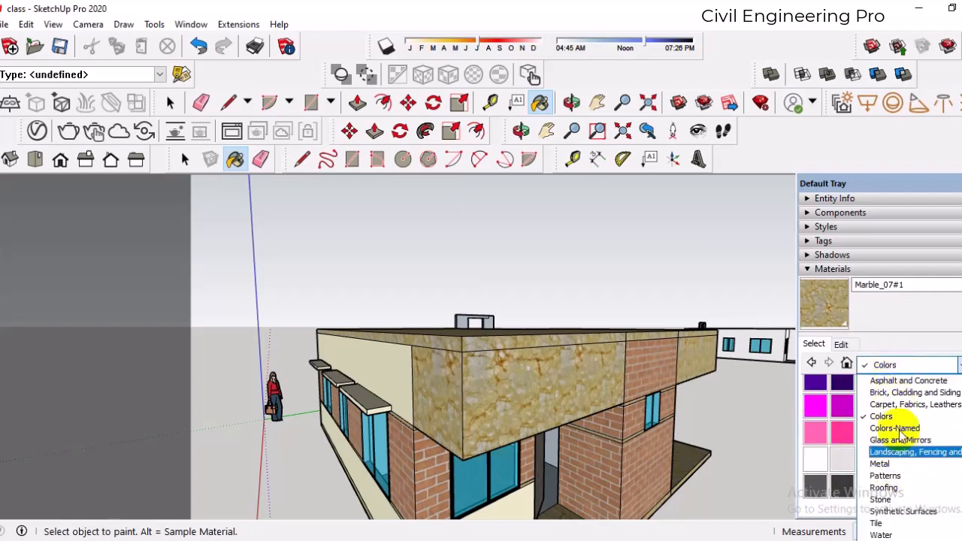
{"action": "left_click", "coordinate": [899, 427]}
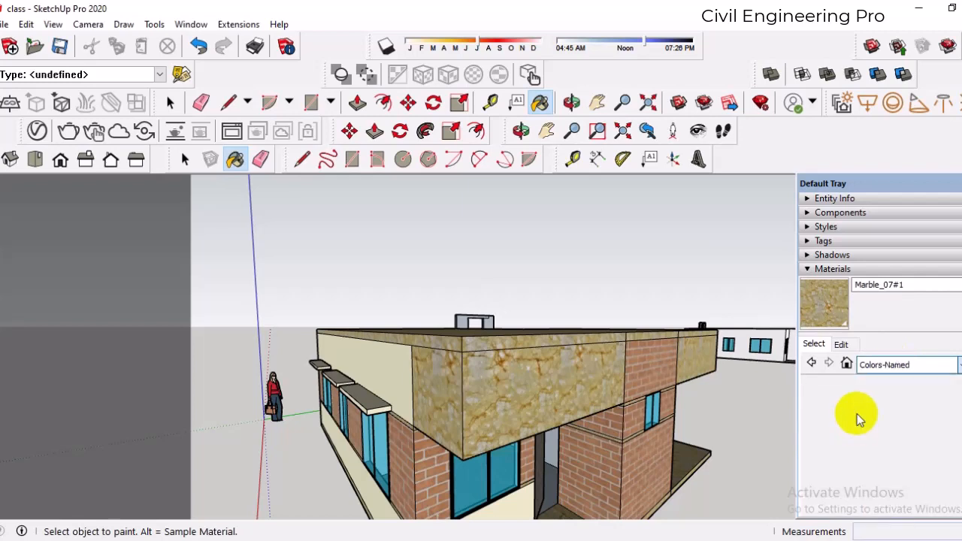
{"action": "scroll", "coordinate": [861, 421], "scroll_direction": "down", "scroll_amount": 10}
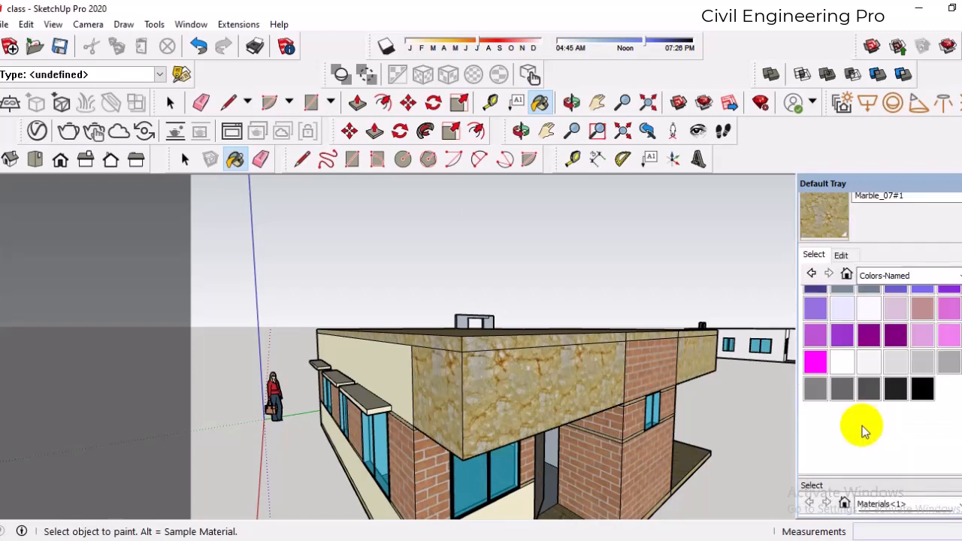
{"action": "scroll", "coordinate": [862, 430], "scroll_direction": "up", "scroll_amount": 3}
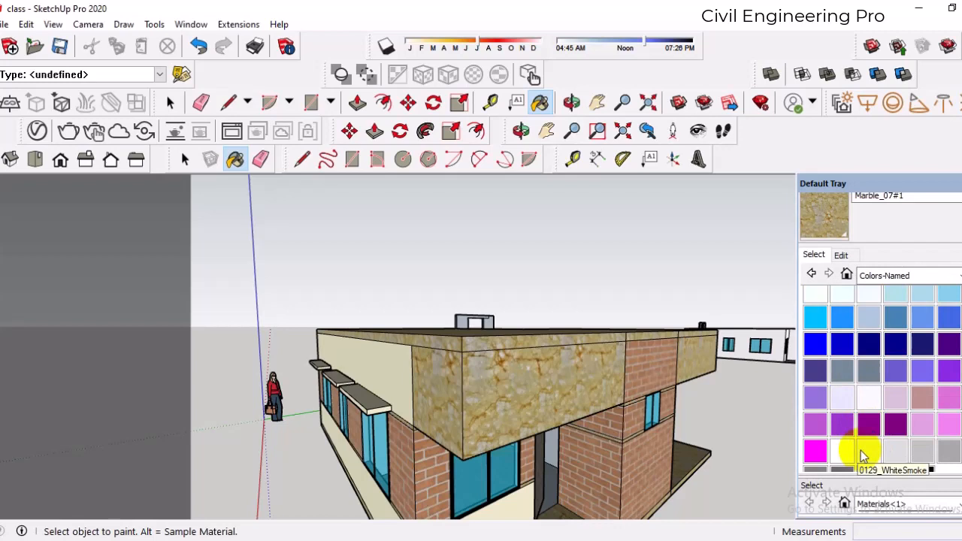
{"action": "left_click", "coordinate": [861, 450]}
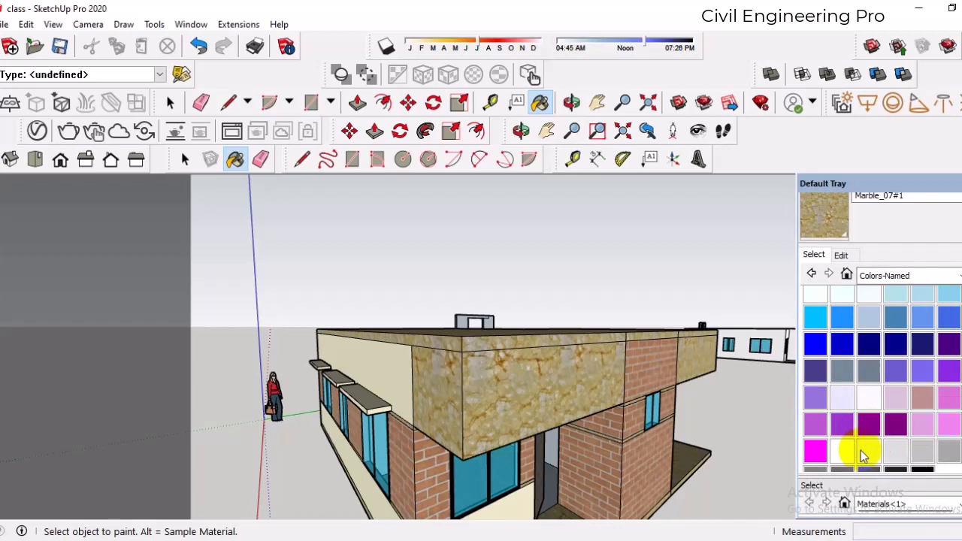
- Paint the dropped fascias, upper side walls and cream wall bands below the windows with 0129_WhiteSmoke
{"action": "left_click", "coordinate": [521, 388]}
{"action": "left_click", "coordinate": [459, 400]}
{"action": "mouse_move", "coordinate": [472, 393]}
{"action": "middle_mouse_down"}
{"action": "mouse_move", "coordinate": [580, 394]}
{"action": "mouse_move", "coordinate": [489, 409]}
{"action": "mouse_move", "coordinate": [474, 389]}
{"action": "mouse_move", "coordinate": [653, 383]}
{"action": "mouse_move", "coordinate": [380, 361]}
{"action": "mouse_move", "coordinate": [516, 376]}
{"action": "mouse_move", "coordinate": [554, 424]}
{"action": "mouse_move", "coordinate": [616, 447]}
{"action": "mouse_move", "coordinate": [556, 474]}
{"action": "middle_mouse_up"}
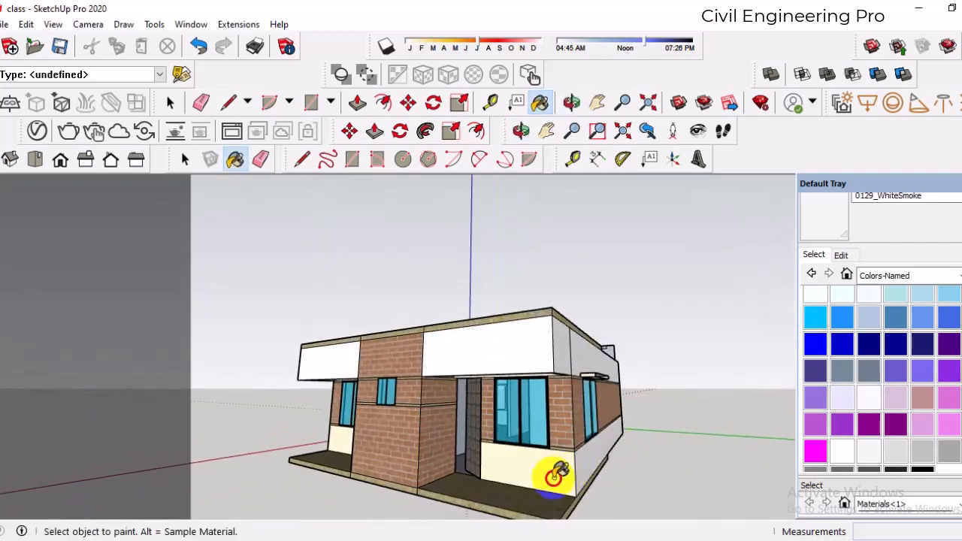
{"action": "mouse_move", "coordinate": [499, 458]}
{"action": "middle_mouse_down"}
{"action": "mouse_move", "coordinate": [451, 458]}
{"action": "mouse_move", "coordinate": [672, 441]}
{"action": "mouse_move", "coordinate": [405, 464]}
{"action": "mouse_move", "coordinate": [533, 382]}
{"action": "mouse_move", "coordinate": [421, 458]}
{"action": "mouse_move", "coordinate": [386, 344]}
{"action": "middle_mouse_up"}
- Paint the outer edges of the window sunshades along the side wall with 0129_WhiteSmoke
{"action": "scroll", "coordinate": [386, 381], "scroll_direction": "up", "scroll_amount": 5}
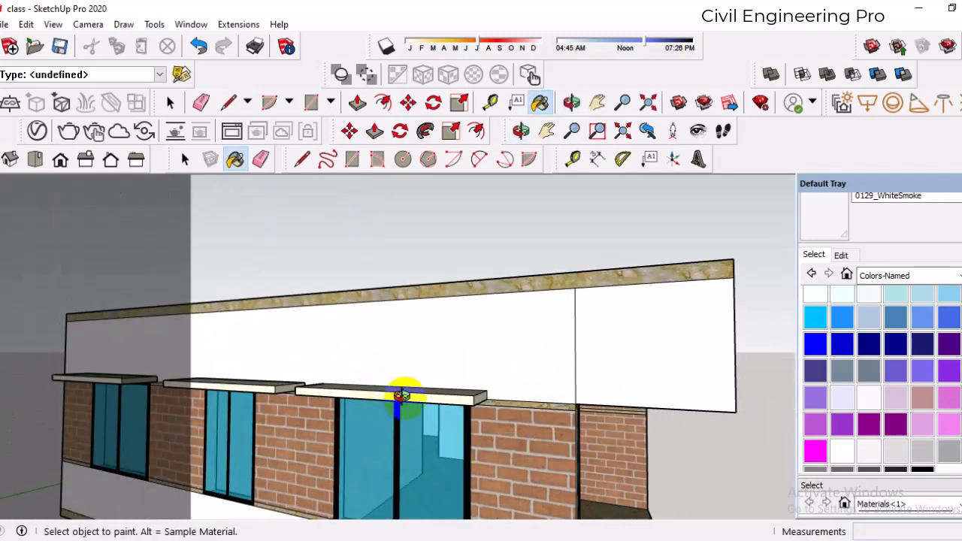
{"action": "scroll", "coordinate": [443, 419], "scroll_direction": "up", "scroll_amount": 3}
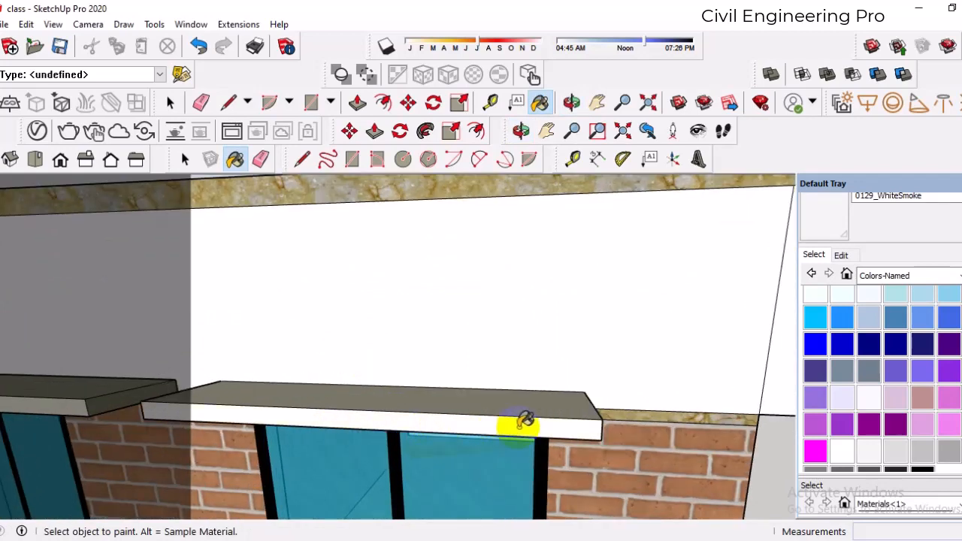
{"action": "middle_click_drag", "start_coordinate": [525, 424], "coordinate": [489, 419]}
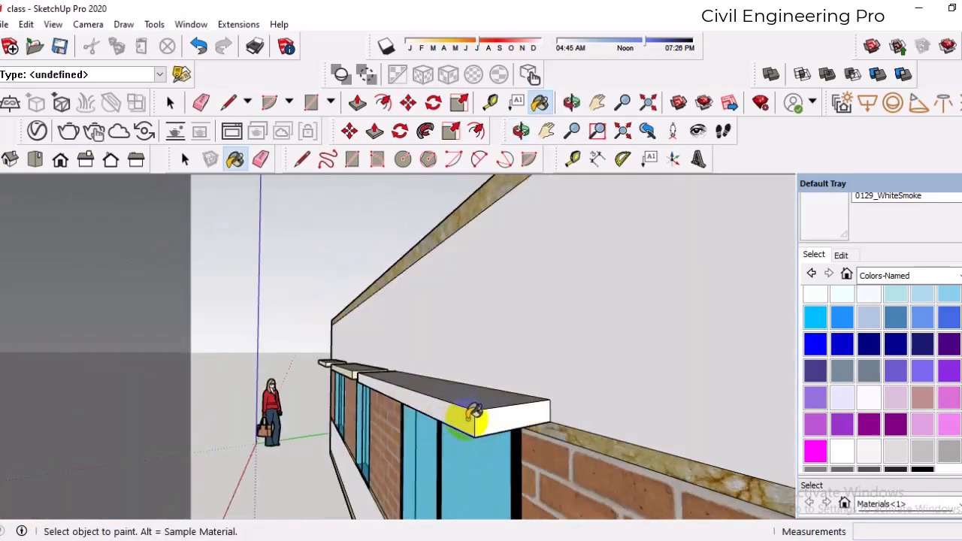
{"action": "scroll", "coordinate": [470, 413], "scroll_direction": "up", "scroll_amount": 5}
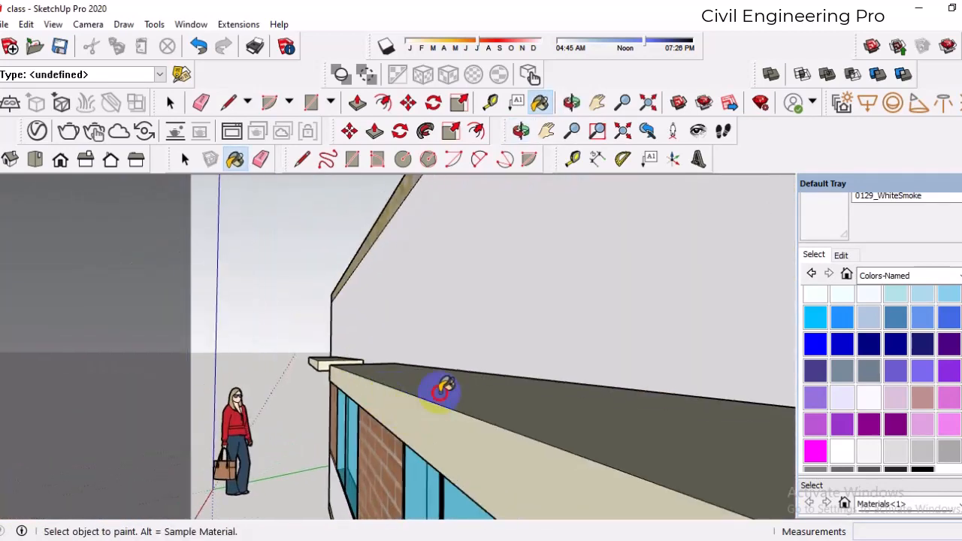
{"action": "middle_click_drag", "start_coordinate": [581, 444], "coordinate": [655, 468]}
{"action": "scroll", "coordinate": [694, 386], "scroll_direction": "up", "scroll_amount": 5}
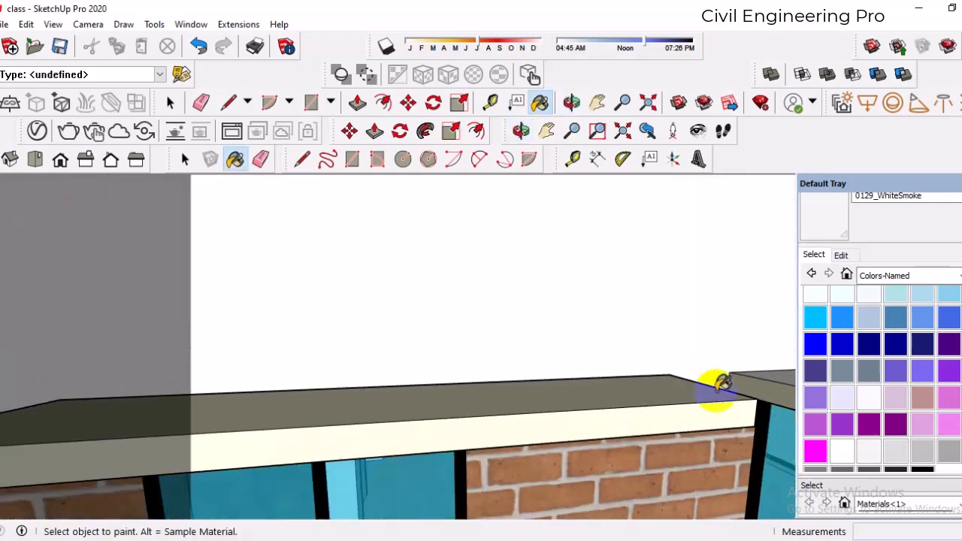
{"action": "scroll", "coordinate": [722, 384], "scroll_direction": "down", "scroll_amount": 4}
{"action": "mouse_move", "coordinate": [477, 408]}
{"action": "middle_mouse_down"}
{"action": "mouse_move", "coordinate": [423, 440]}
{"action": "mouse_move", "coordinate": [583, 463]}
{"action": "mouse_move", "coordinate": [498, 361]}
{"action": "mouse_move", "coordinate": [509, 361]}
{"action": "middle_mouse_up"}
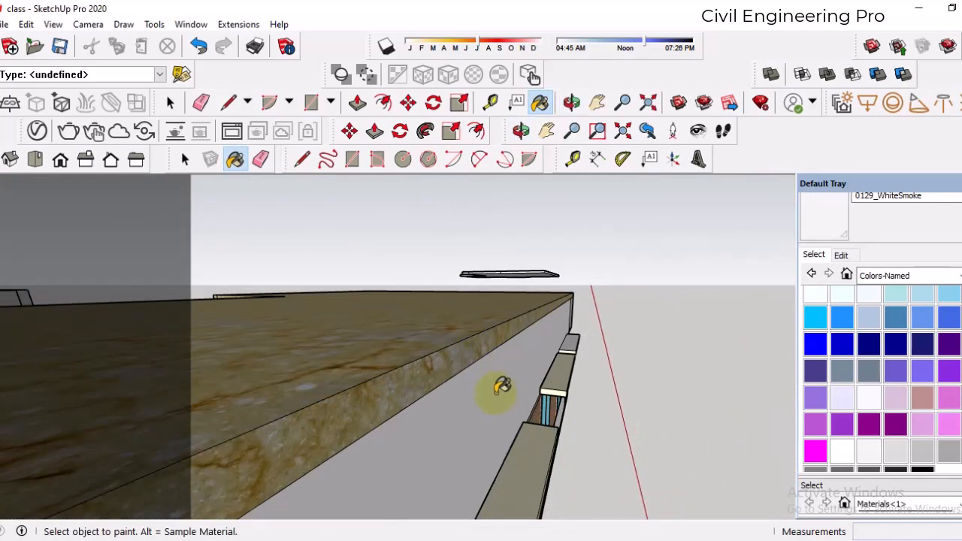
- Examine the painted fascias, walls and sunshades from the roof, both sides and the front of the house
{"action": "scroll", "coordinate": [517, 345], "scroll_direction": "down", "scroll_amount": 5}
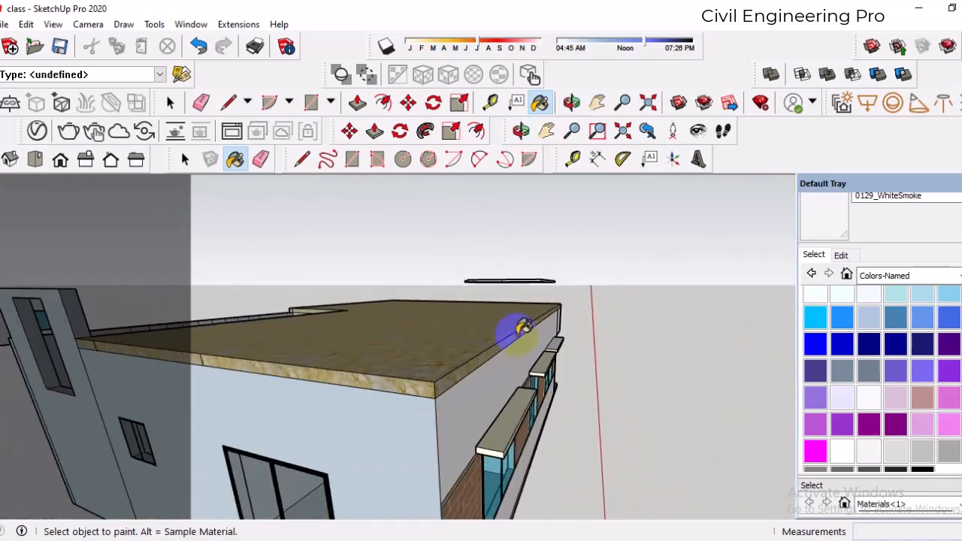
{"action": "scroll", "coordinate": [519, 384], "scroll_direction": "up", "scroll_amount": 3}
{"action": "middle_click_drag", "start_coordinate": [524, 389], "coordinate": [263, 383]}
{"action": "middle_click_drag", "start_coordinate": [578, 355], "coordinate": [276, 358]}
{"action": "scroll", "coordinate": [503, 380], "scroll_direction": "up", "scroll_amount": 2}
{"action": "scroll", "coordinate": [426, 373], "scroll_direction": "down", "scroll_amount": 4}
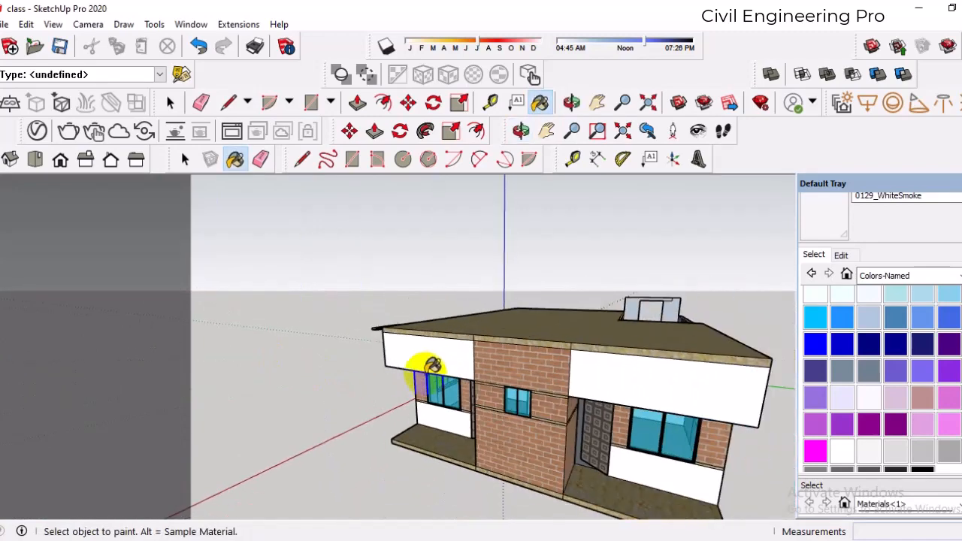
{"action": "middle_click_drag", "start_coordinate": [589, 394], "coordinate": [354, 388]}
{"action": "scroll", "coordinate": [662, 421], "scroll_direction": "up", "scroll_amount": 4}
{"action": "scroll", "coordinate": [721, 425], "scroll_direction": "up", "scroll_amount": 2}
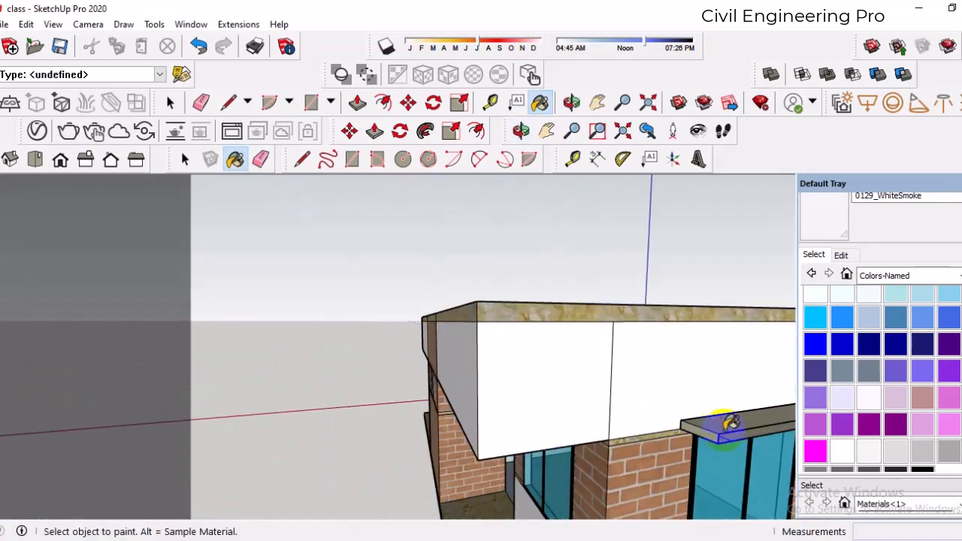
{"action": "scroll", "coordinate": [729, 423], "scroll_direction": "up", "scroll_amount": 4}
{"action": "scroll", "coordinate": [514, 398], "scroll_direction": "down", "scroll_amount": 5}
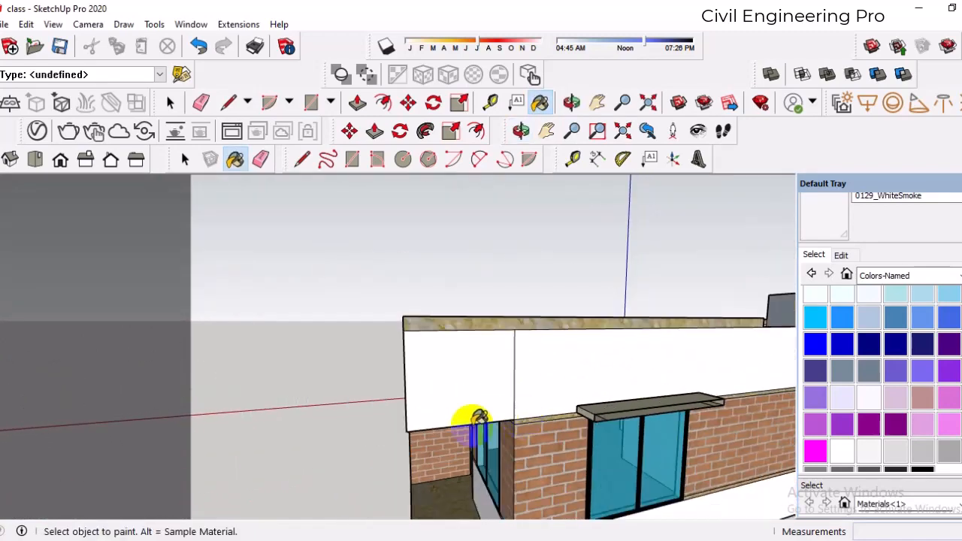
{"action": "middle_click_drag", "start_coordinate": [468, 419], "coordinate": [780, 432]}
{"action": "scroll", "coordinate": [531, 399], "scroll_direction": "down", "scroll_amount": 2}
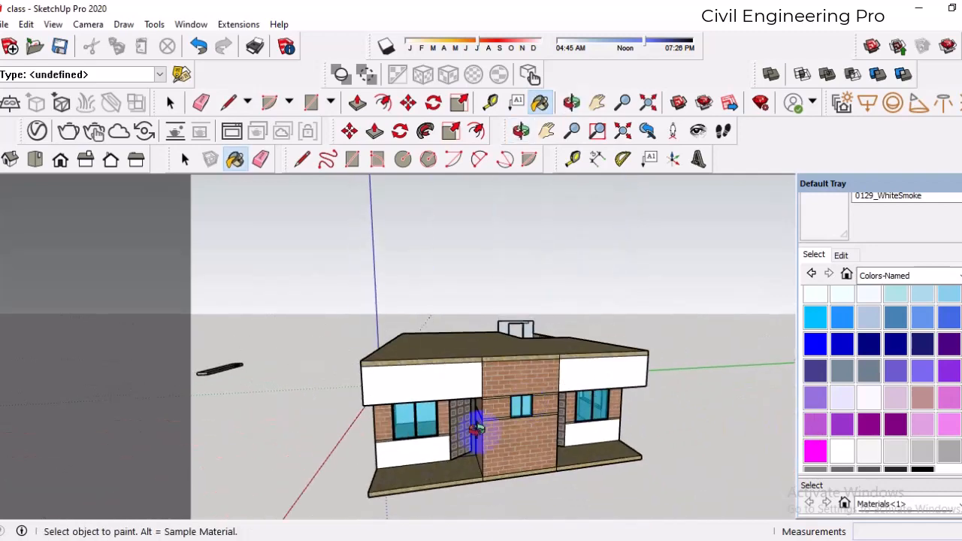
{"action": "middle_click_drag", "start_coordinate": [476, 365], "coordinate": [499, 370]}
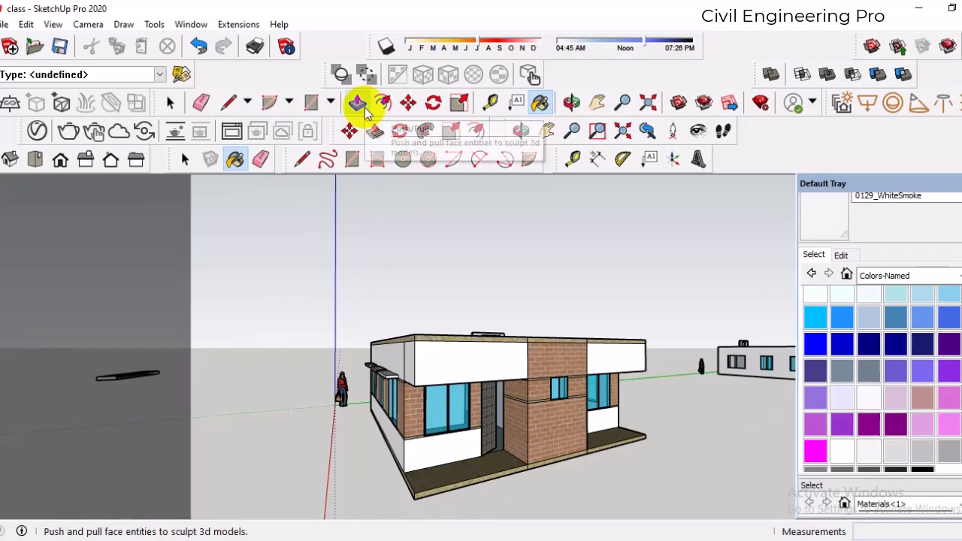
- Place Tape Measure guides 2" inside the side and front edges of the front porch floor
{"action": "middle_click_drag", "start_coordinate": [429, 483], "coordinate": [367, 516]}
{"action": "scroll", "coordinate": [380, 505], "scroll_direction": "up", "scroll_amount": 4}
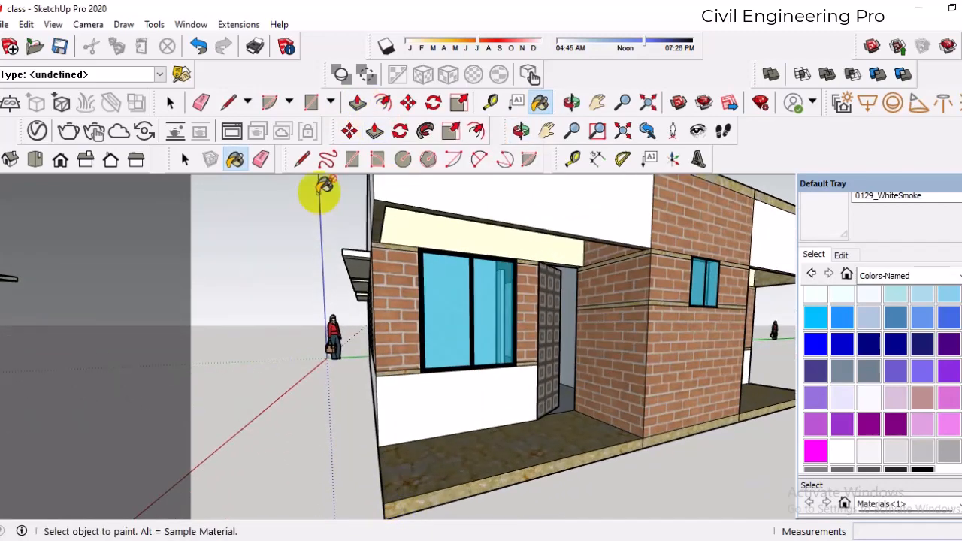
{"action": "left_click", "coordinate": [490, 103]}
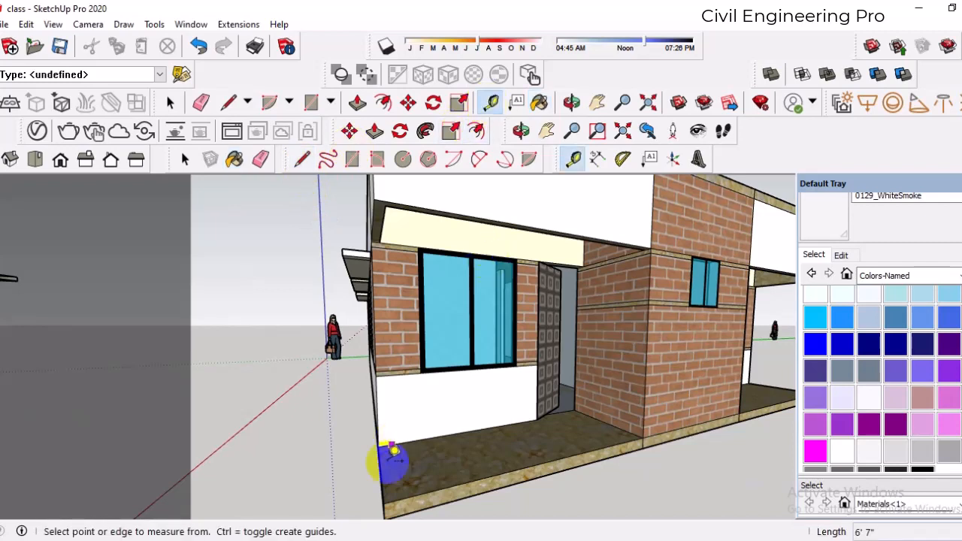
{"action": "scroll", "coordinate": [382, 474], "scroll_direction": "up", "scroll_amount": 3}
{"action": "left_click", "coordinate": [381, 463]}
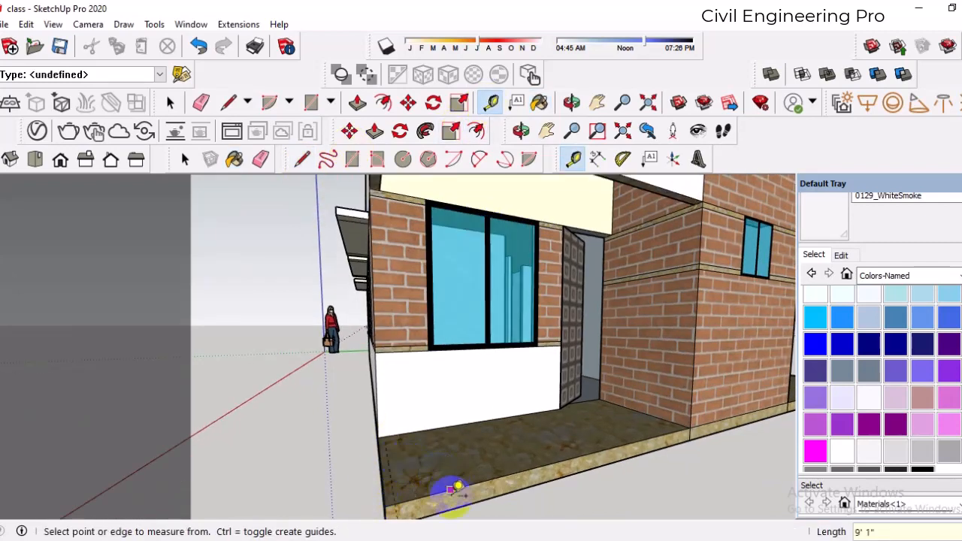
{"action": "scroll", "coordinate": [451, 492], "scroll_direction": "up", "scroll_amount": 1}
{"action": "left_click", "coordinate": [449, 489]}
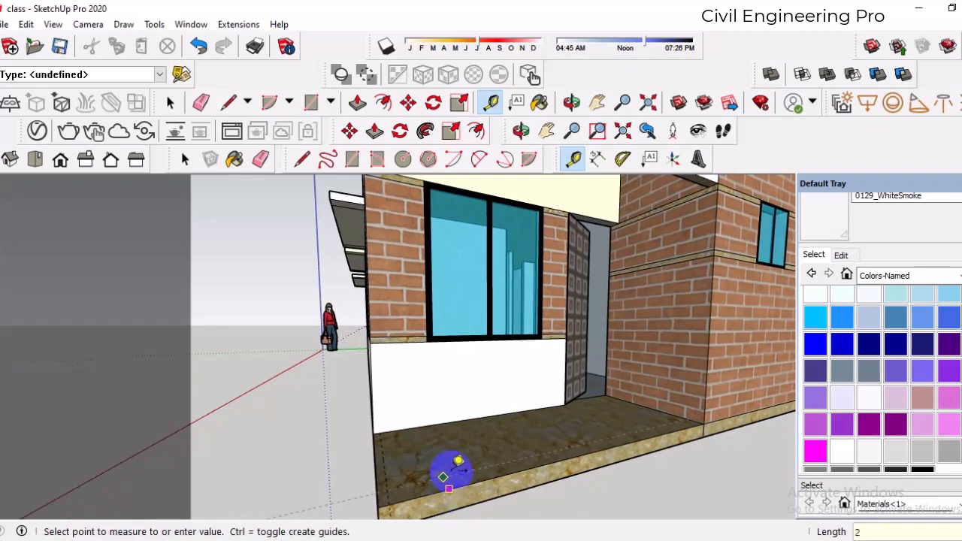
{"action": "scroll", "coordinate": [399, 500], "scroll_direction": "up", "scroll_amount": 3}
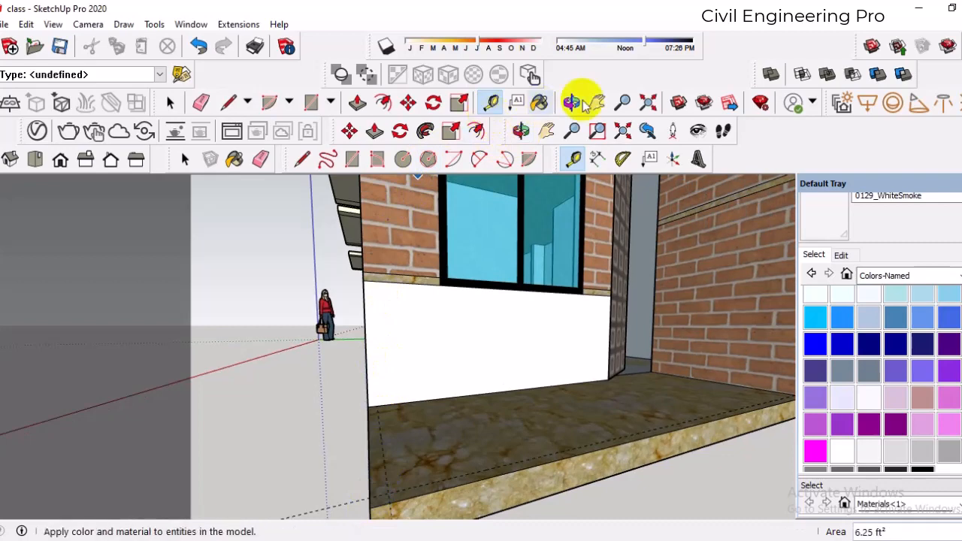
- Draw lines along the guides from the white wall to the brick wall, outlining a narrow strip around the porch edge
{"action": "left_click", "coordinate": [303, 157]}
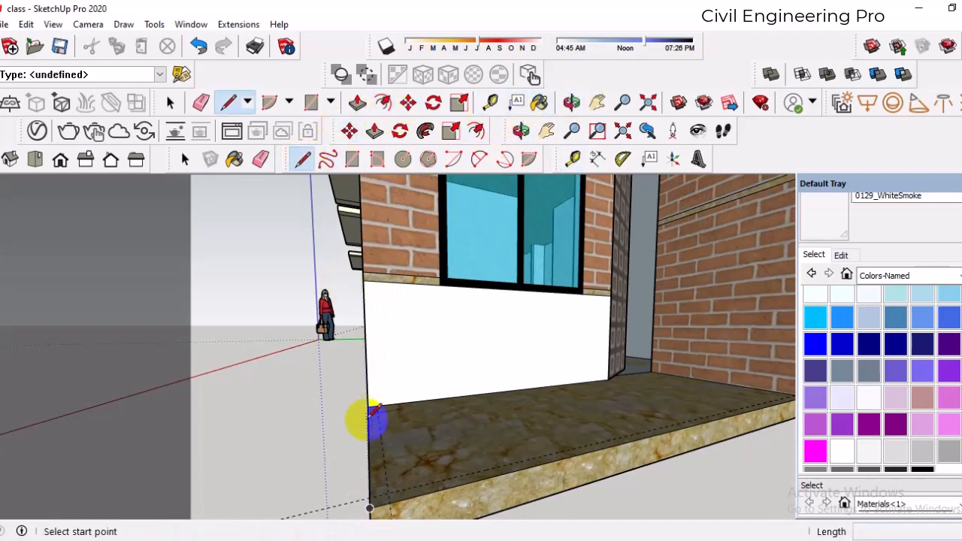
{"action": "left_click", "coordinate": [371, 408]}
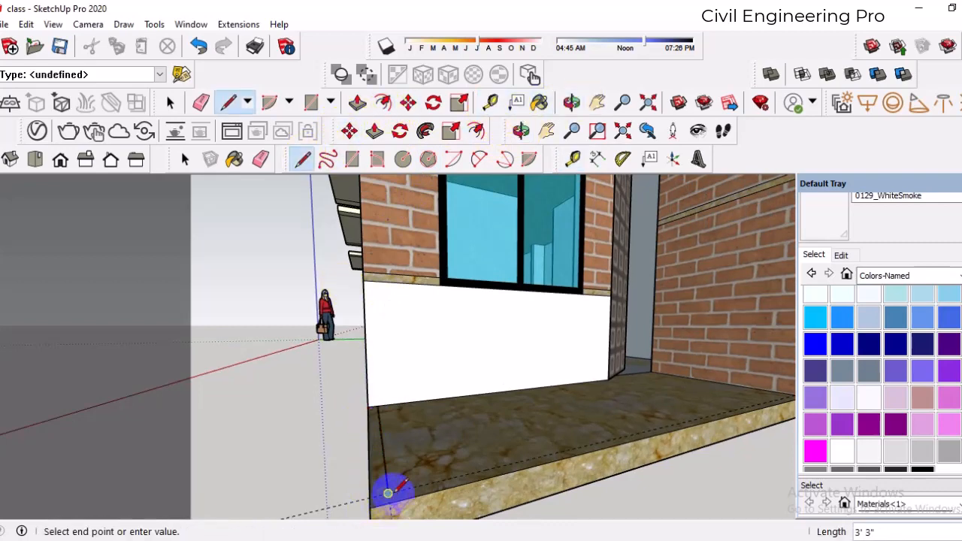
{"action": "middle_click_drag", "start_coordinate": [750, 397], "coordinate": [692, 489]}
{"action": "scroll", "coordinate": [694, 487], "scroll_direction": "up", "scroll_amount": 2}
{"action": "scroll", "coordinate": [705, 474], "scroll_direction": "up", "scroll_amount": 2}
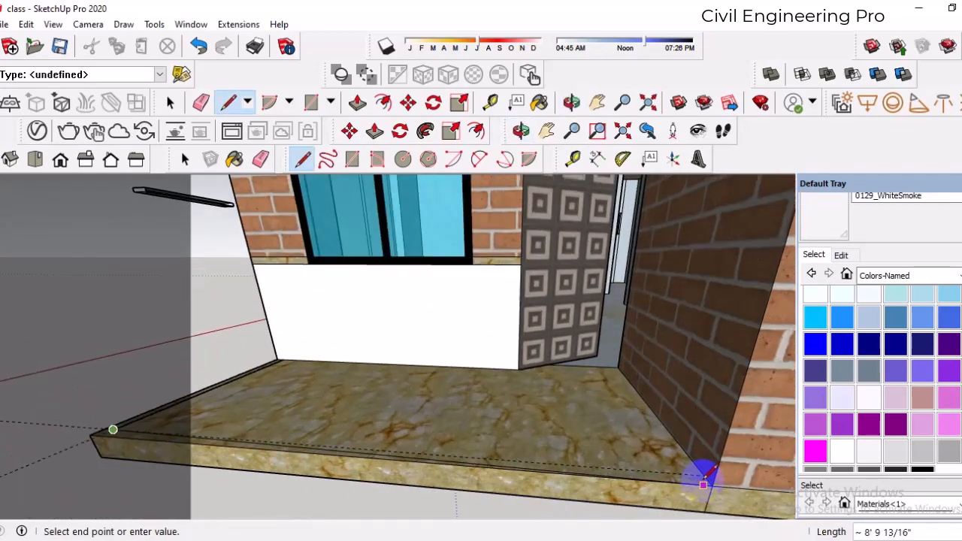
{"action": "scroll", "coordinate": [316, 438], "scroll_direction": "down", "scroll_amount": 2}
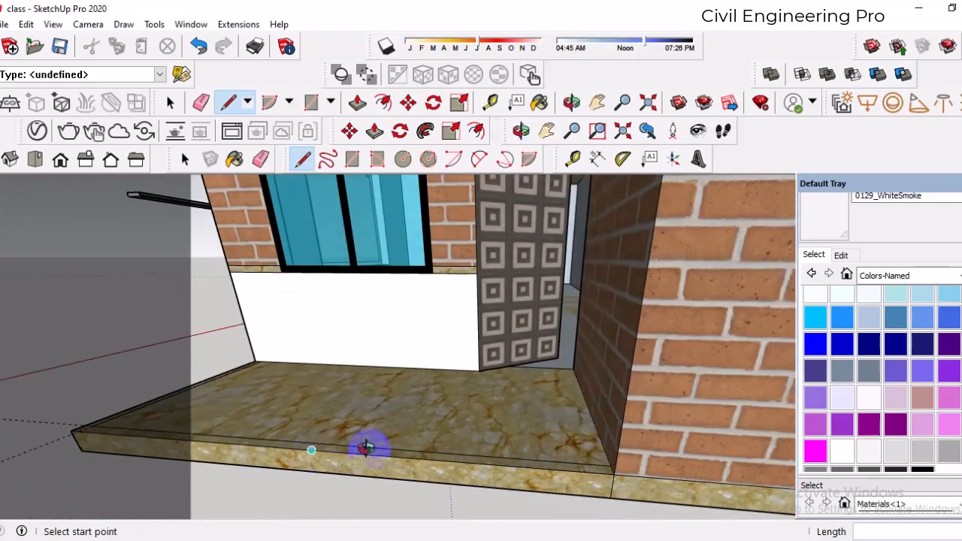
- Push/Pull the narrow strip along the porch's side and front edges up 6" to form a kerb
{"action": "middle_click_drag", "start_coordinate": [369, 449], "coordinate": [521, 376]}
{"action": "scroll", "coordinate": [535, 366], "scroll_direction": "down", "scroll_amount": 5}
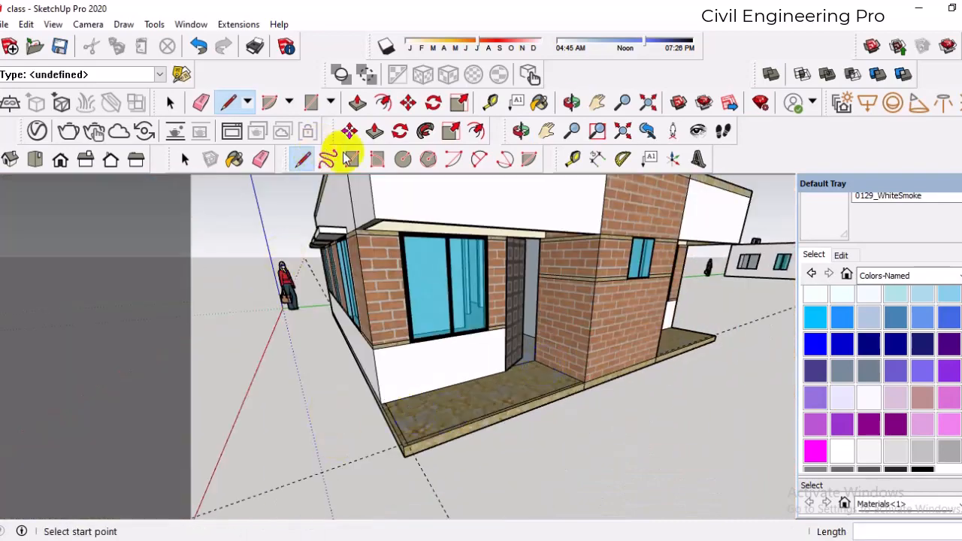
{"action": "left_click", "coordinate": [375, 131]}
{"action": "scroll", "coordinate": [406, 447], "scroll_direction": "up", "scroll_amount": 2}
{"action": "scroll", "coordinate": [409, 452], "scroll_direction": "up", "scroll_amount": 1}
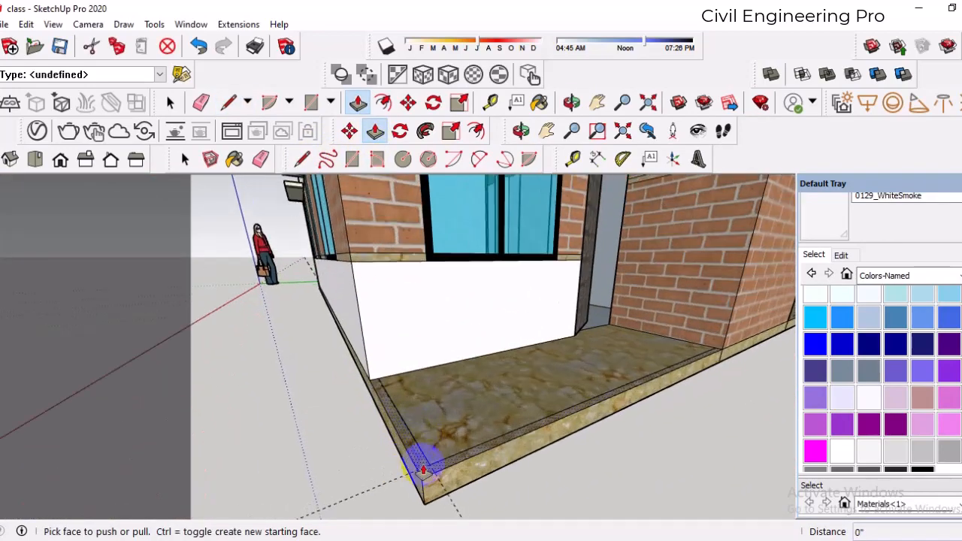
{"action": "left_click", "coordinate": [423, 468]}
{"action": "left_click_drag", "start_coordinate": [426, 459], "coordinate": [436, 450]}
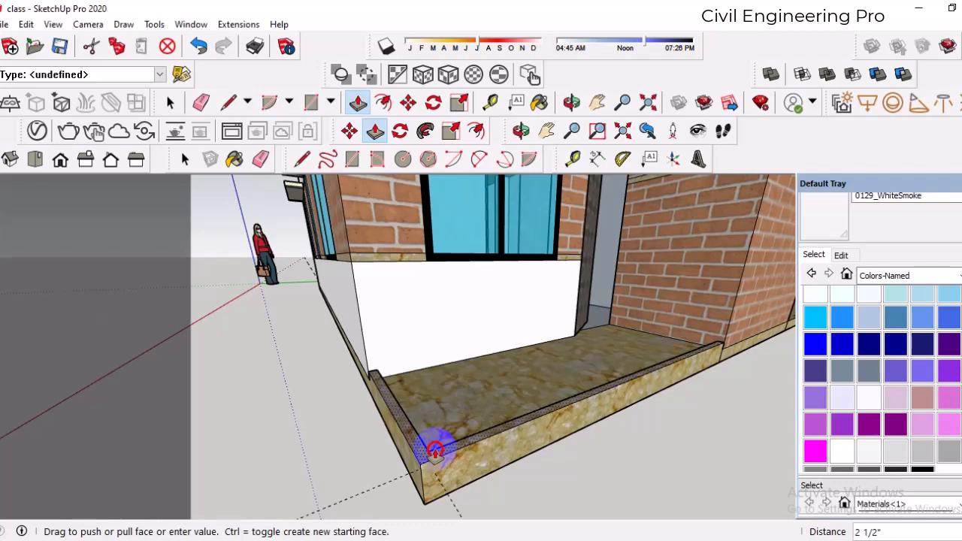
{"action": "key", "text": "Return"}
- Try to open the 3D Warehouse
{"action": "mouse_move", "coordinate": [430, 447]}
{"action": "middle_mouse_down"}
{"action": "mouse_move", "coordinate": [426, 359]}
{"action": "mouse_move", "coordinate": [441, 374]}
{"action": "mouse_move", "coordinate": [456, 369]}
{"action": "mouse_move", "coordinate": [456, 381]}
{"action": "mouse_move", "coordinate": [404, 448]}
{"action": "mouse_move", "coordinate": [423, 380]}
{"action": "mouse_move", "coordinate": [389, 394]}
{"action": "mouse_move", "coordinate": [399, 419]}
{"action": "mouse_move", "coordinate": [506, 472]}
{"action": "mouse_move", "coordinate": [440, 445]}
{"action": "middle_mouse_up"}
{"action": "scroll", "coordinate": [451, 369], "scroll_direction": "up", "scroll_amount": 2}
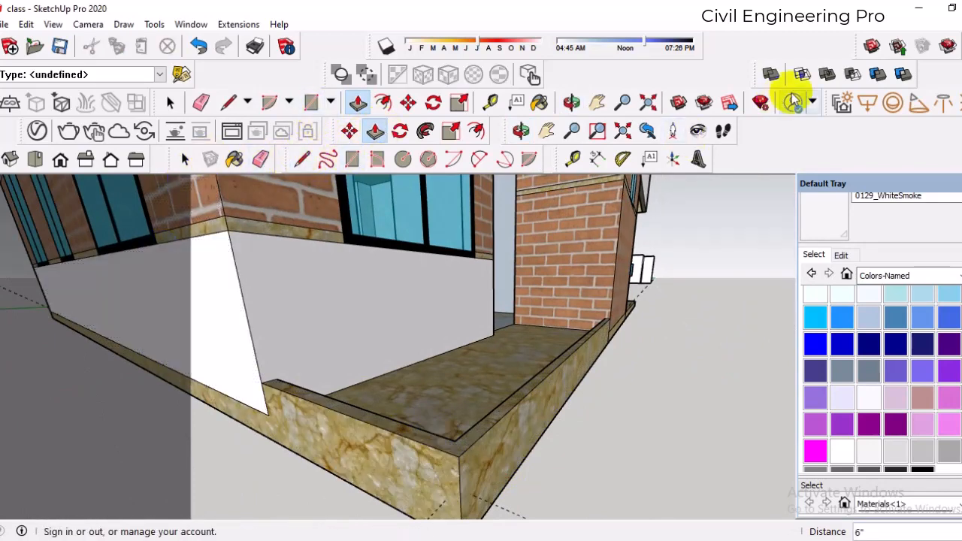
{"action": "left_click", "coordinate": [870, 44]}
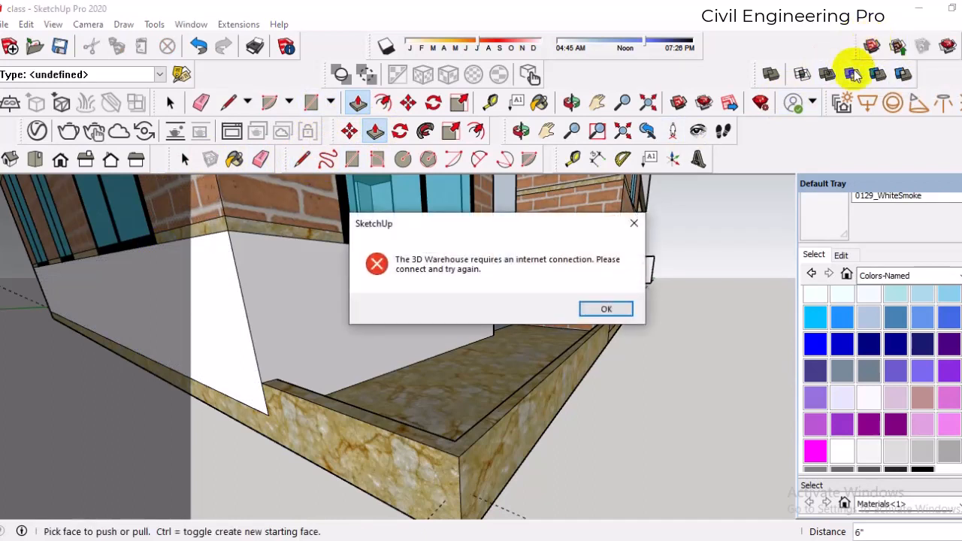
{"action": "left_click", "coordinate": [635, 223]}
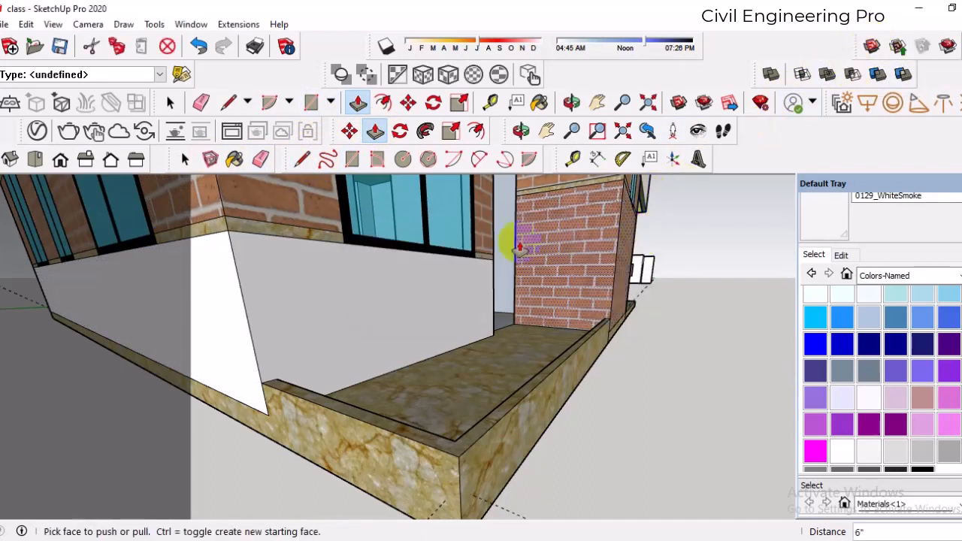
- Examine the raised porch kerb and the house exterior from the corner, the side and the front
{"action": "middle_click_drag", "start_coordinate": [556, 406], "coordinate": [436, 374]}
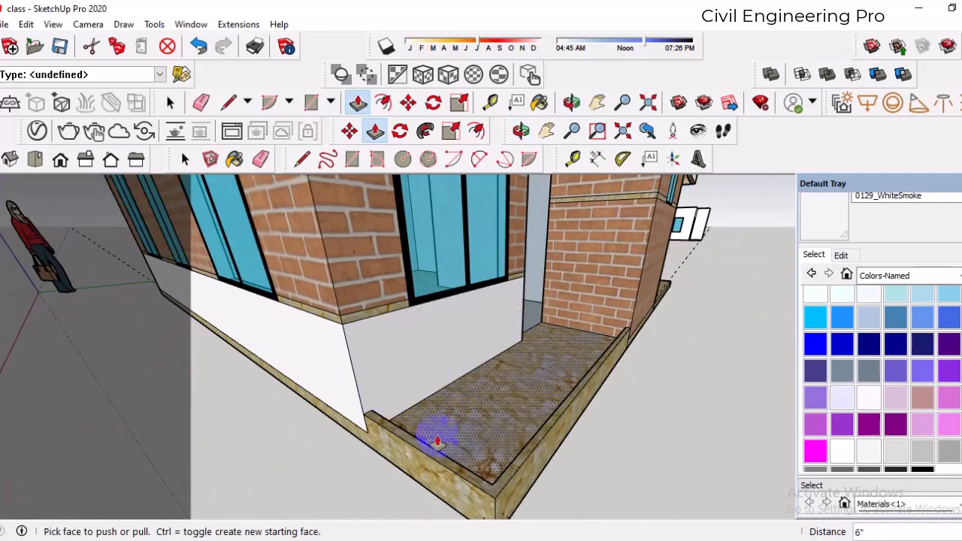
{"action": "middle_click_drag", "start_coordinate": [425, 439], "coordinate": [462, 421]}
{"action": "scroll", "coordinate": [460, 406], "scroll_direction": "down", "scroll_amount": 8}
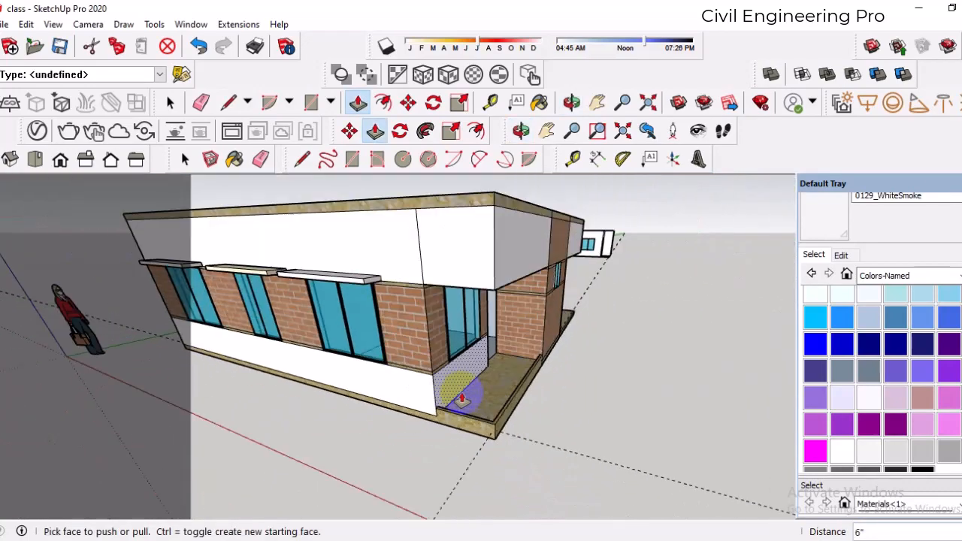
{"action": "middle_click_drag", "start_coordinate": [455, 389], "coordinate": [351, 354]}
{"action": "scroll", "coordinate": [386, 366], "scroll_direction": "up", "scroll_amount": 10}
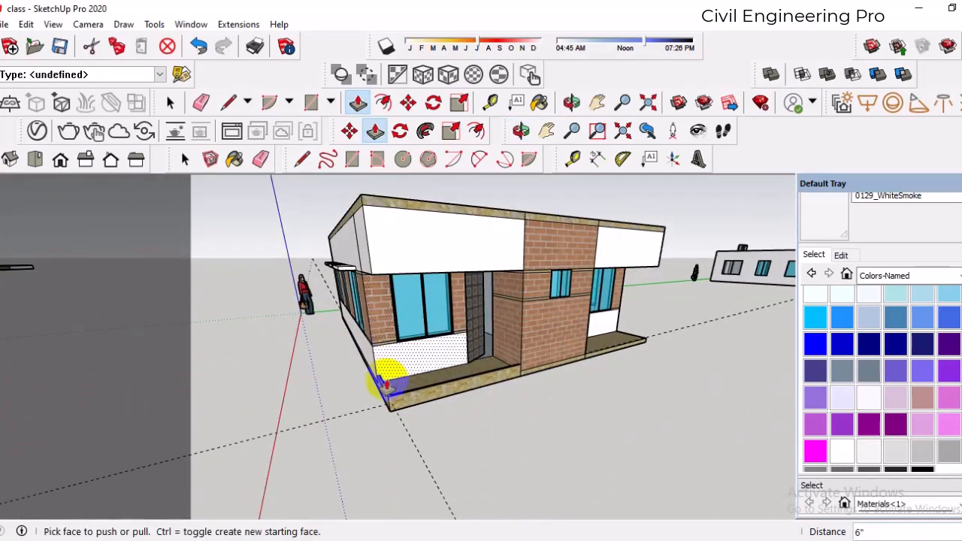
{"action": "middle_click_drag", "start_coordinate": [446, 416], "coordinate": [434, 378]}
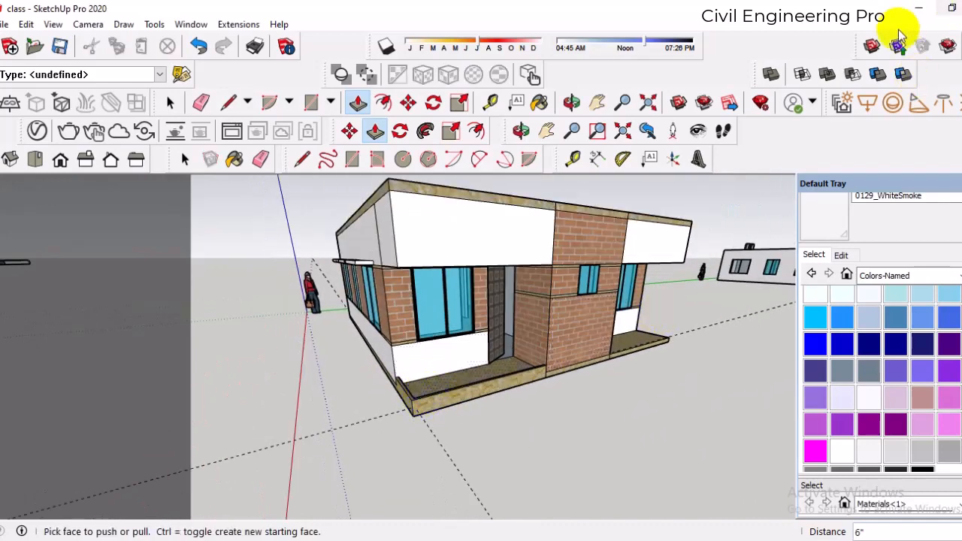
{"action": "middle_click_drag", "start_coordinate": [591, 330], "coordinate": [604, 266]}
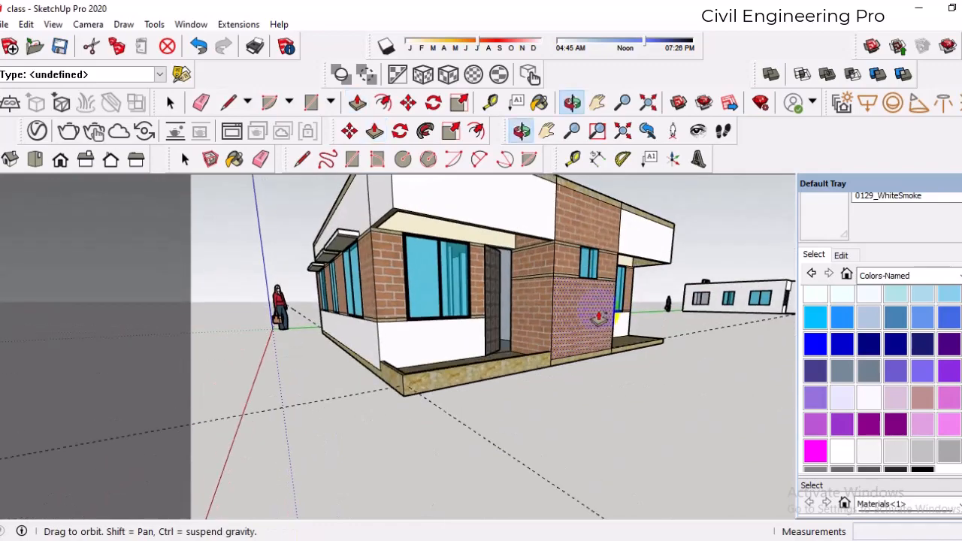
{"action": "scroll", "coordinate": [486, 318], "scroll_direction": "down", "scroll_amount": 5}
{"action": "middle_click_drag", "start_coordinate": [404, 323], "coordinate": [557, 349]}
{"action": "key", "text": "p"}
{"action": "scroll", "coordinate": [558, 348], "scroll_direction": "up", "scroll_amount": 8}
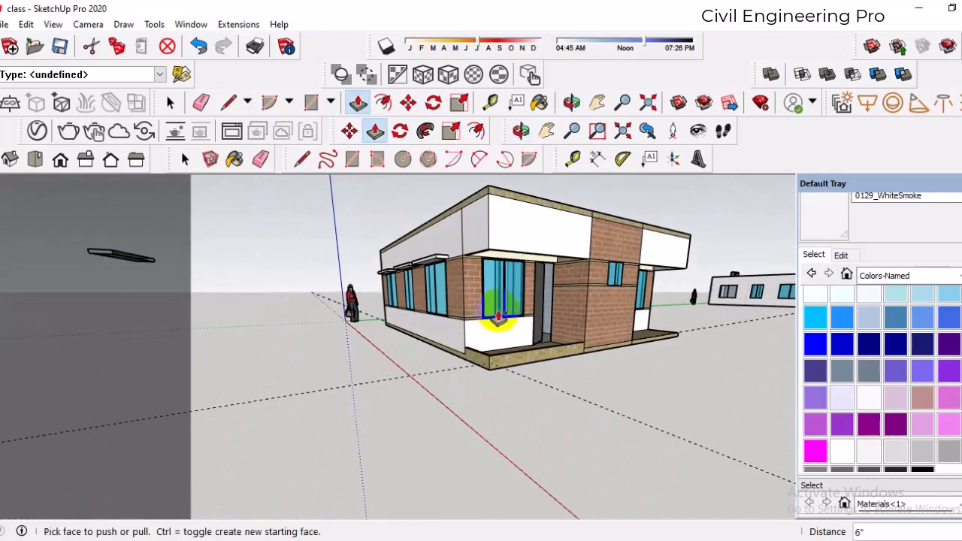
{"action": "middle_click_drag", "start_coordinate": [496, 314], "coordinate": [477, 397]}
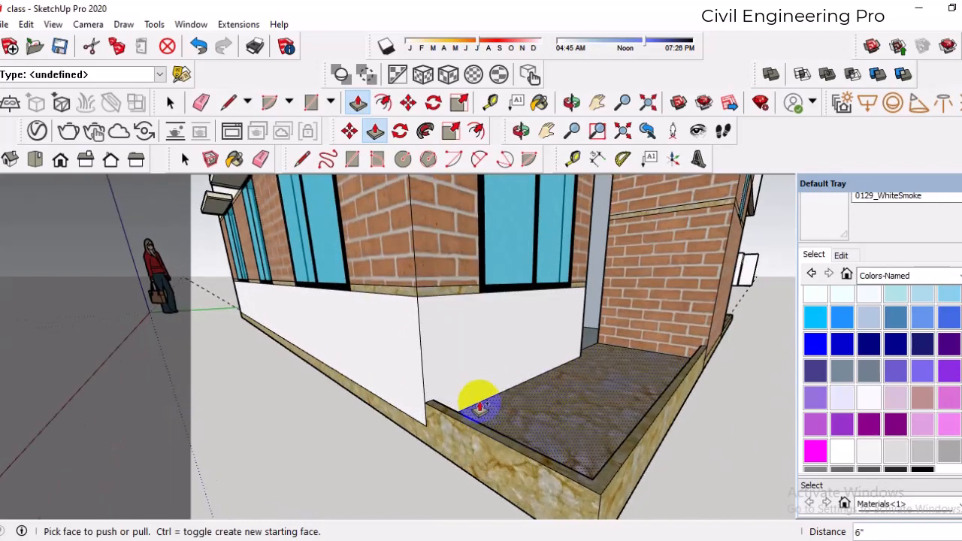
- Draw a rectangle on top of the kerb at its outer corner, spanning the full kerb width
{"action": "left_click", "coordinate": [403, 159]}
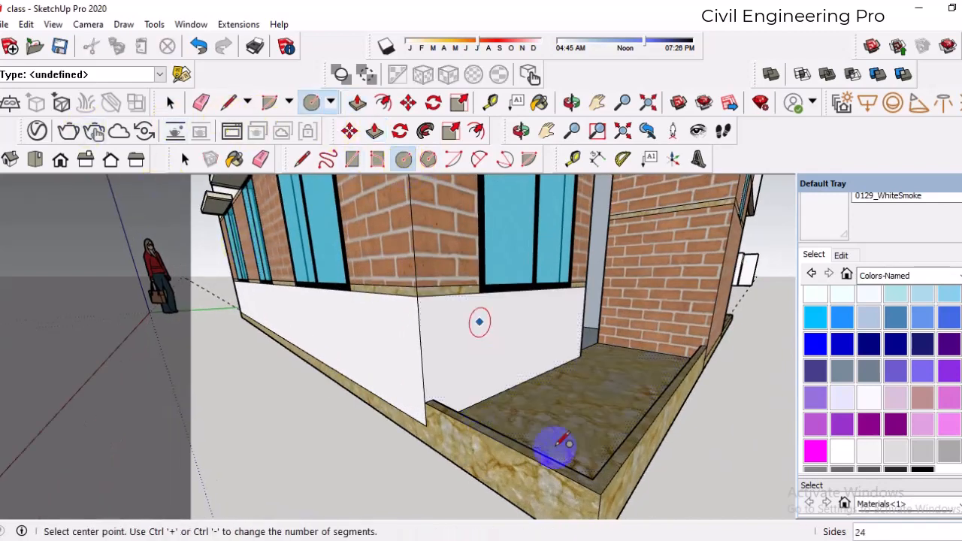
{"action": "scroll", "coordinate": [609, 504], "scroll_direction": "up", "scroll_amount": 1}
{"action": "scroll", "coordinate": [609, 502], "scroll_direction": "up", "scroll_amount": 3}
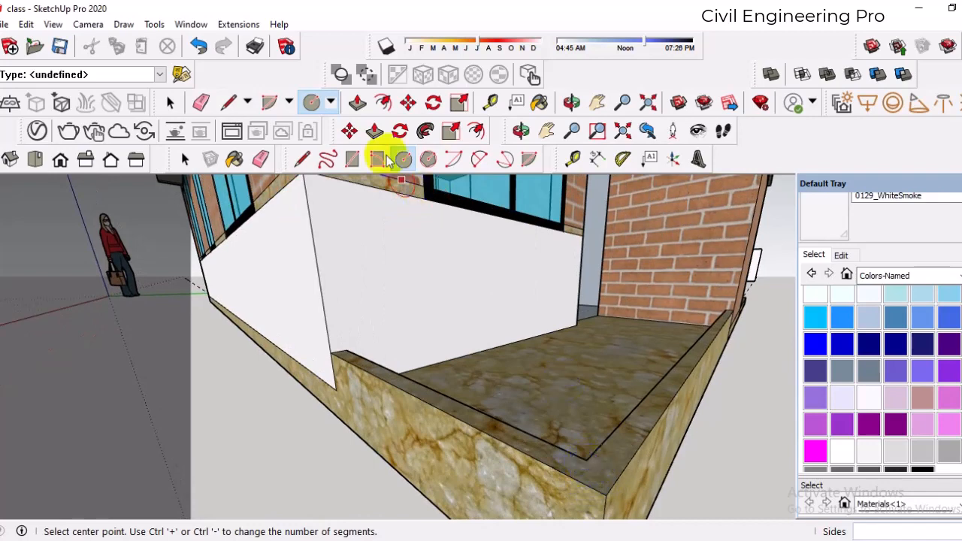
{"action": "left_click", "coordinate": [352, 158]}
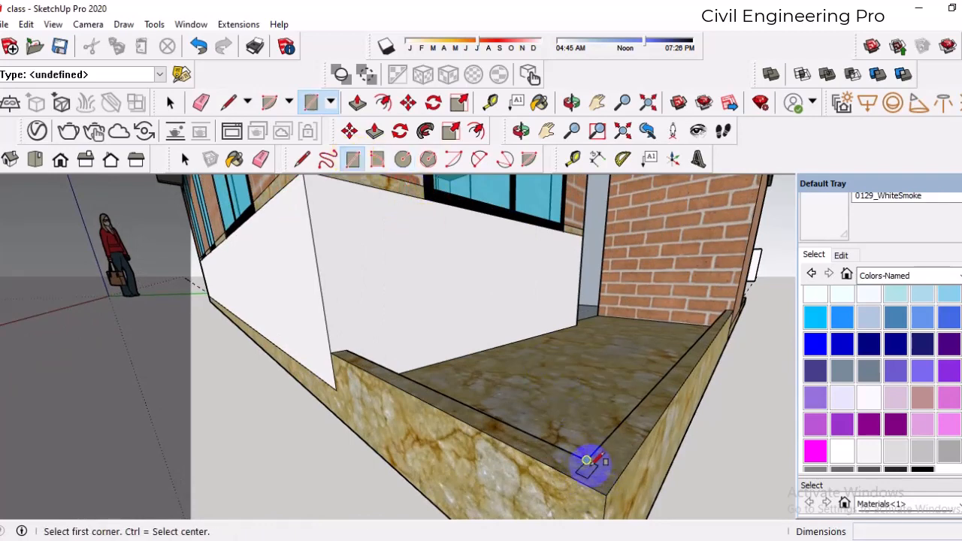
{"action": "scroll", "coordinate": [614, 484], "scroll_direction": "up", "scroll_amount": 1}
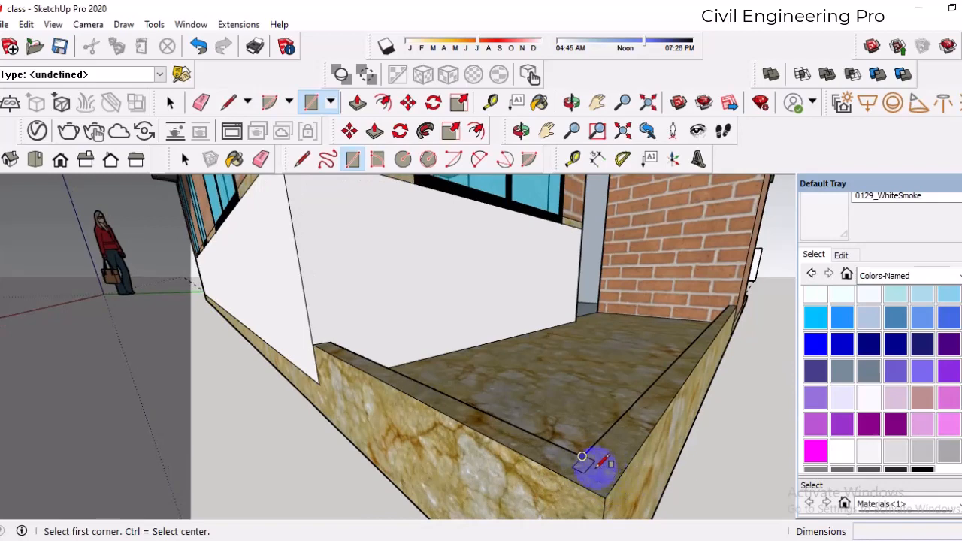
{"action": "left_click", "coordinate": [584, 457]}
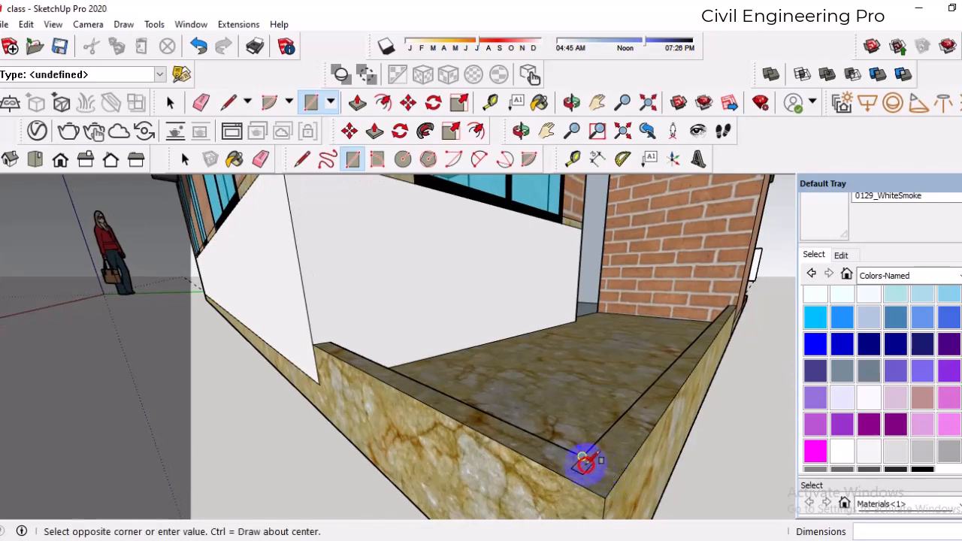
{"action": "left_click", "coordinate": [611, 492]}
- Draw a rectangle of about 3 7/8" by 2 3/16" on the kerb top at its end against the white wall
{"action": "middle_click_drag", "start_coordinate": [370, 456], "coordinate": [509, 370]}
{"action": "scroll", "coordinate": [328, 368], "scroll_direction": "up", "scroll_amount": 3}
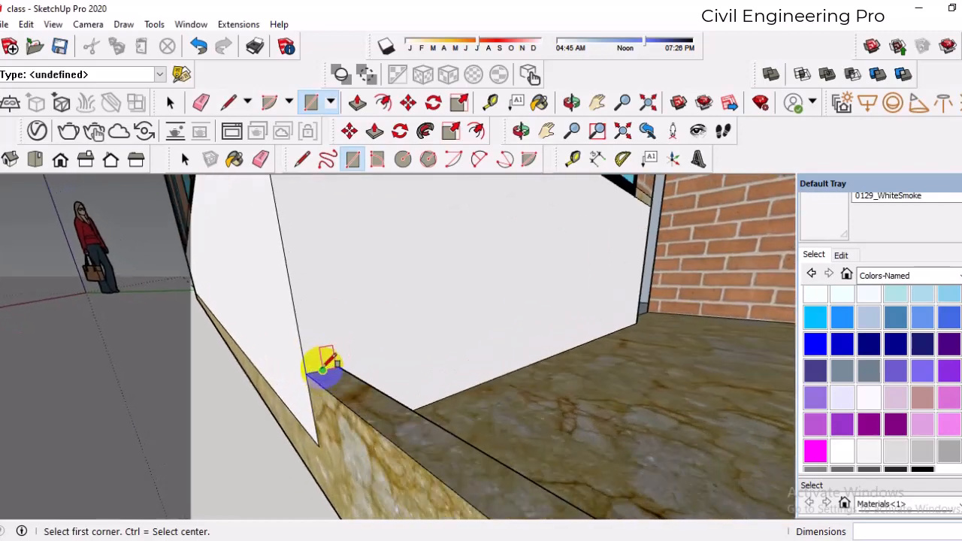
{"action": "left_click", "coordinate": [305, 374]}
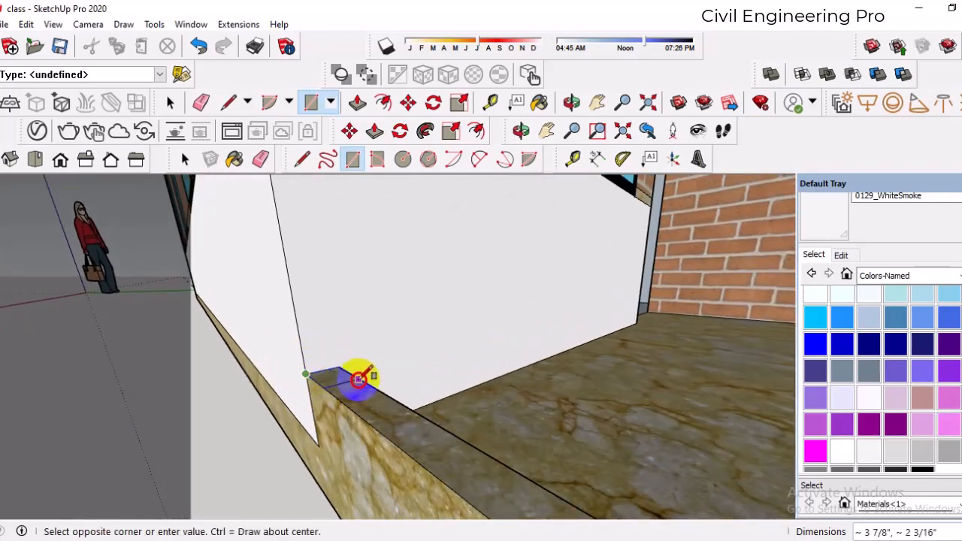
{"action": "left_click", "coordinate": [359, 379]}
{"action": "scroll", "coordinate": [256, 396], "scroll_direction": "down", "scroll_amount": 3}
- Draw a rectangle of about 3 1/4" by 2" on the kerb top at its end against the brick wall
{"action": "middle_click_drag", "start_coordinate": [251, 393], "coordinate": [569, 356]}
{"action": "scroll", "coordinate": [569, 342], "scroll_direction": "up", "scroll_amount": 5}
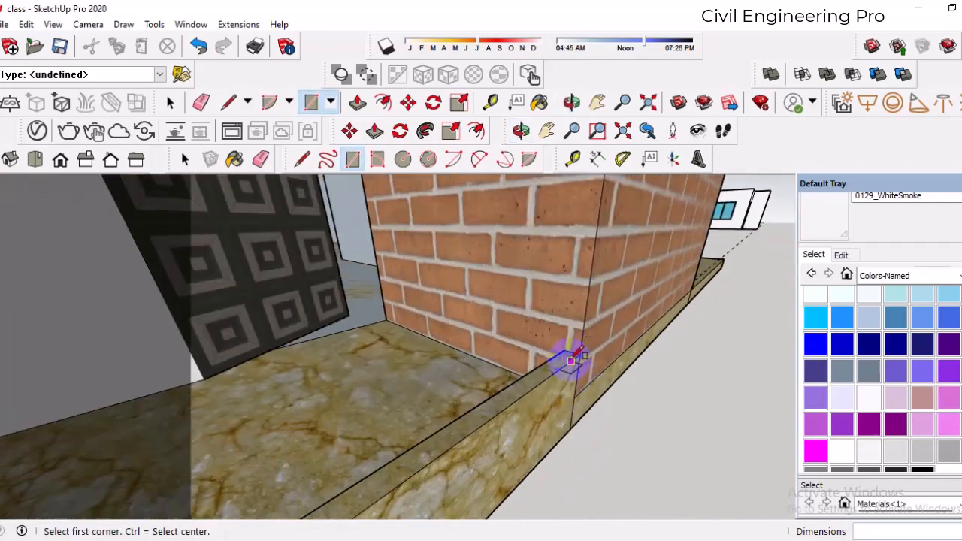
{"action": "scroll", "coordinate": [569, 350], "scroll_direction": "up", "scroll_amount": 2}
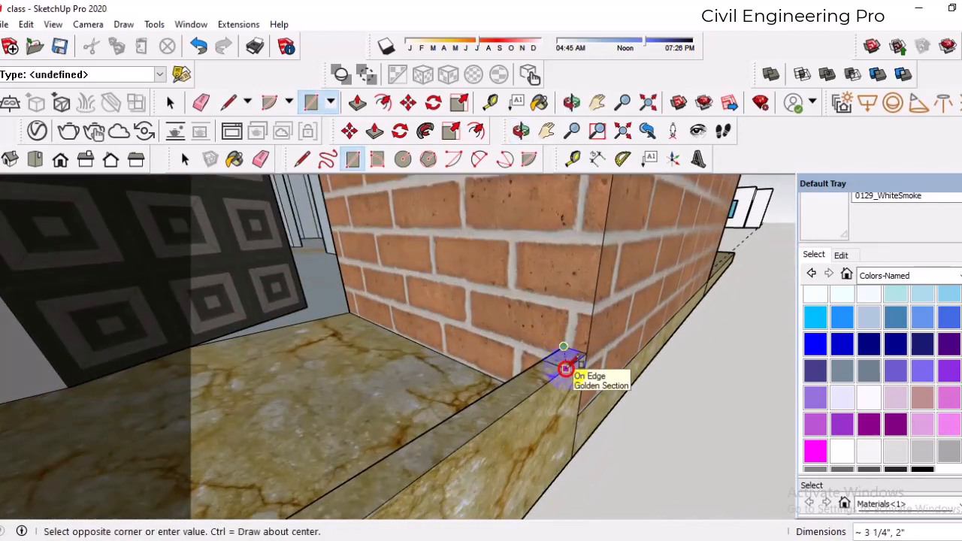
{"action": "left_click", "coordinate": [565, 368]}
{"action": "scroll", "coordinate": [565, 333], "scroll_direction": "down", "scroll_amount": 8}
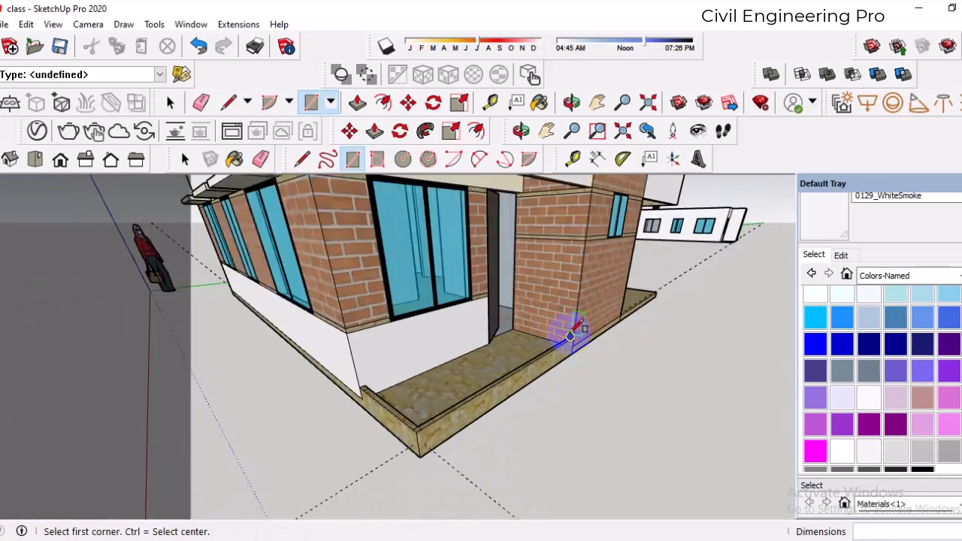
- Try to extrude the rectangle at the kerb's outer corner upward into a post, and undo that extrusion
{"action": "left_click", "coordinate": [375, 132]}
{"action": "scroll", "coordinate": [417, 406], "scroll_direction": "up", "scroll_amount": 5}
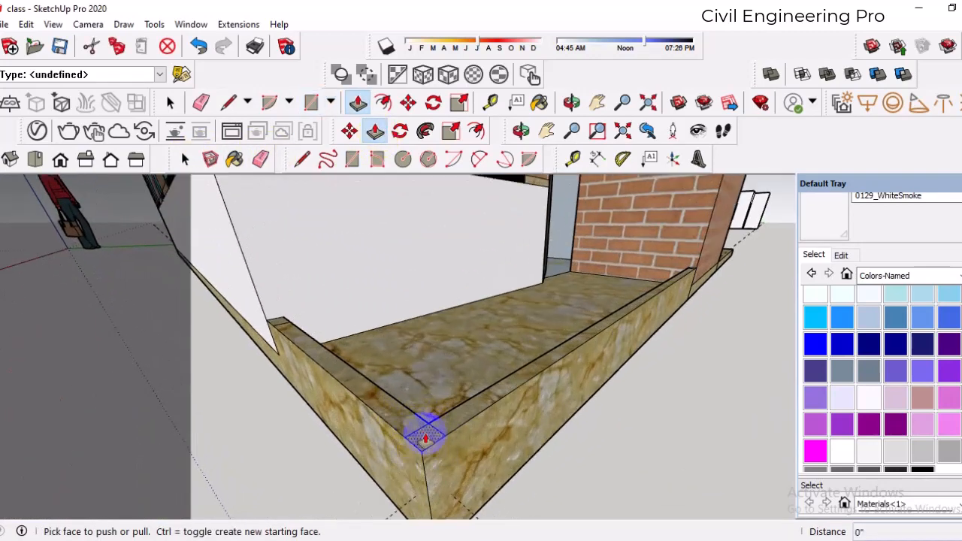
{"action": "left_click", "coordinate": [433, 408]}
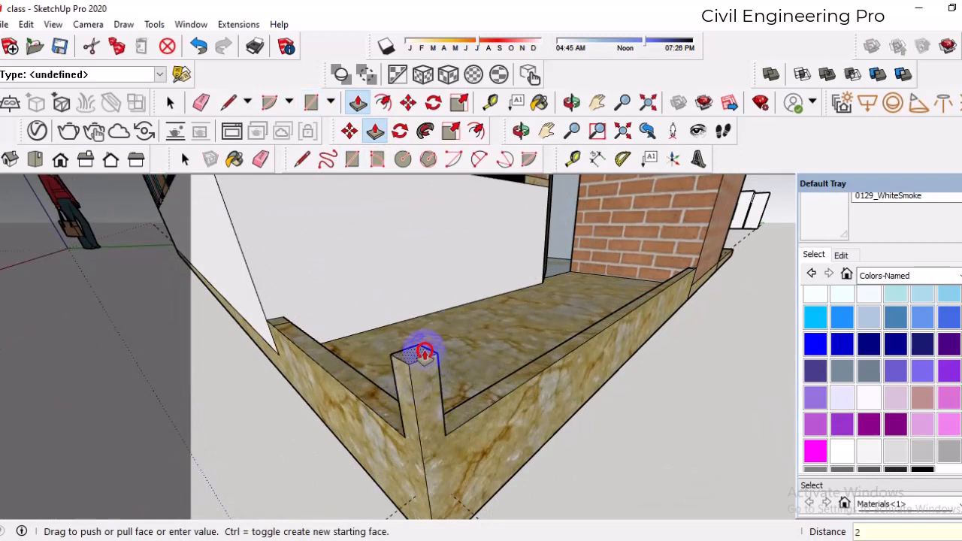
{"action": "left_click", "coordinate": [424, 353]}
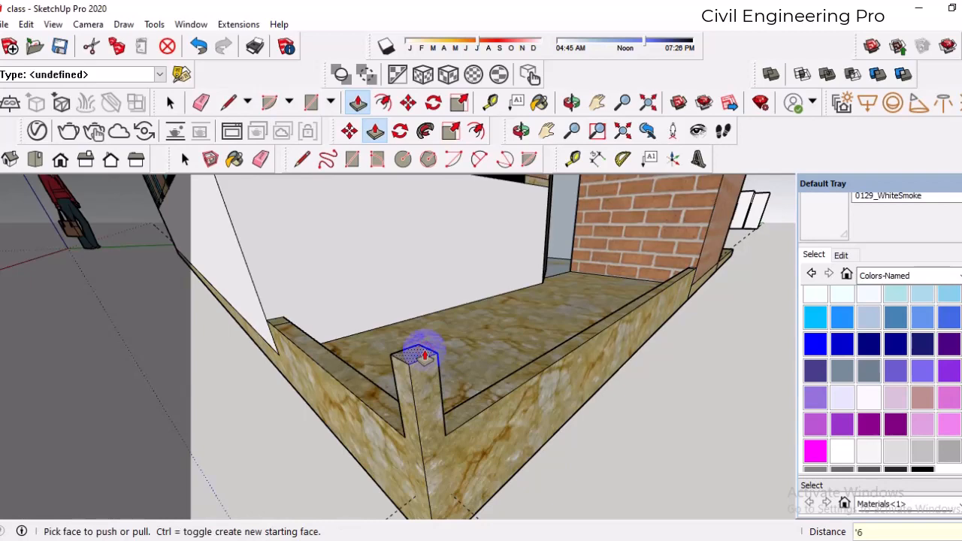
{"action": "scroll", "coordinate": [477, 329], "scroll_direction": "down", "scroll_amount": 3}
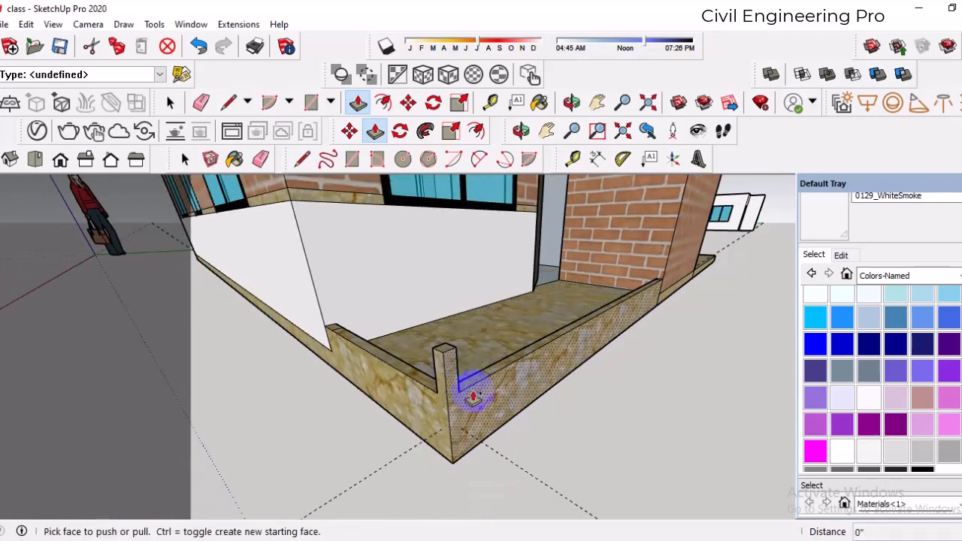
{"action": "key", "text": "ctrl+z"}
- Extrude the rectangle at the kerb's outer corner upward 2'6" to form a post
{"action": "scroll", "coordinate": [454, 387], "scroll_direction": "up", "scroll_amount": 3}
{"action": "middle_click_drag", "start_coordinate": [454, 387], "coordinate": [444, 424]}
{"action": "left_click", "coordinate": [445, 423]}
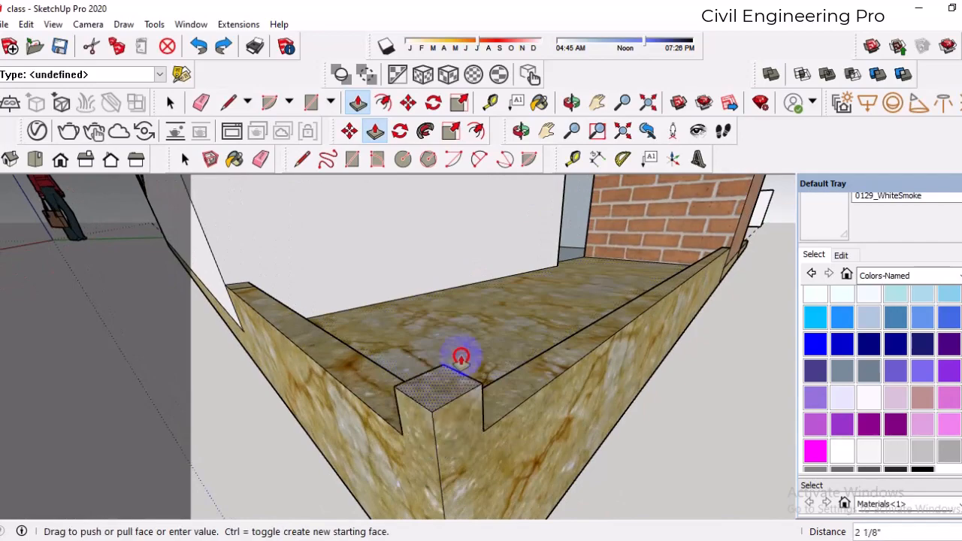
{"action": "left_click", "coordinate": [462, 361]}
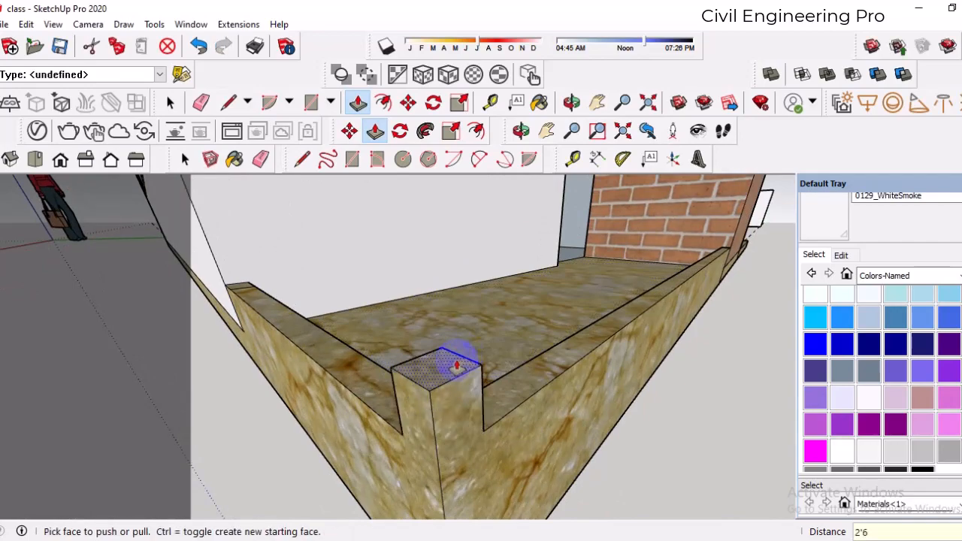
{"action": "type", "text": "2'6"}
{"action": "key", "text": "Return"}
- Extrude the rectangle at the kerb's white-wall end upward 2' to form a post
{"action": "middle_click_drag", "start_coordinate": [421, 423], "coordinate": [318, 350]}
{"action": "scroll", "coordinate": [328, 342], "scroll_direction": "up", "scroll_amount": 5}
{"action": "left_click", "coordinate": [318, 350]}
{"action": "left_click", "coordinate": [336, 314]}
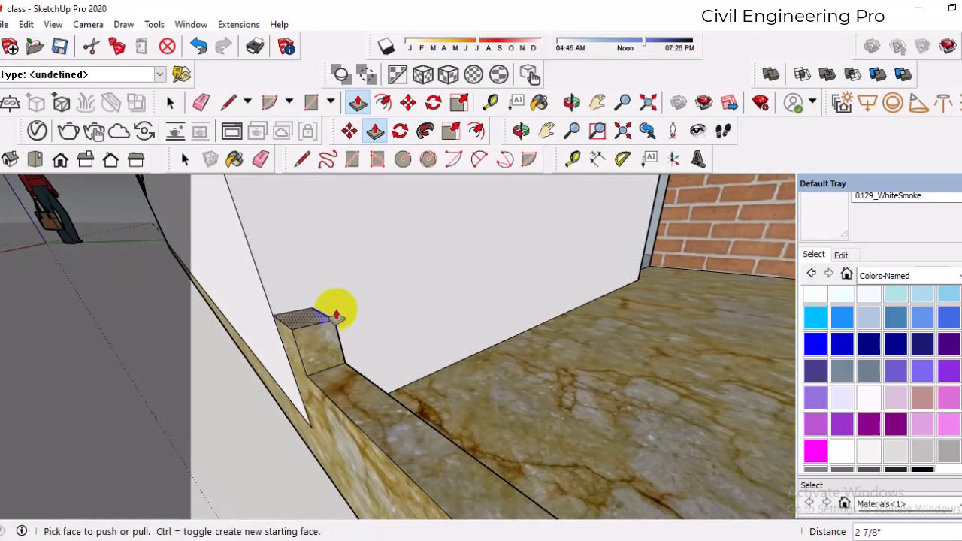
{"action": "middle_click_drag", "start_coordinate": [336, 325], "coordinate": [279, 409]}
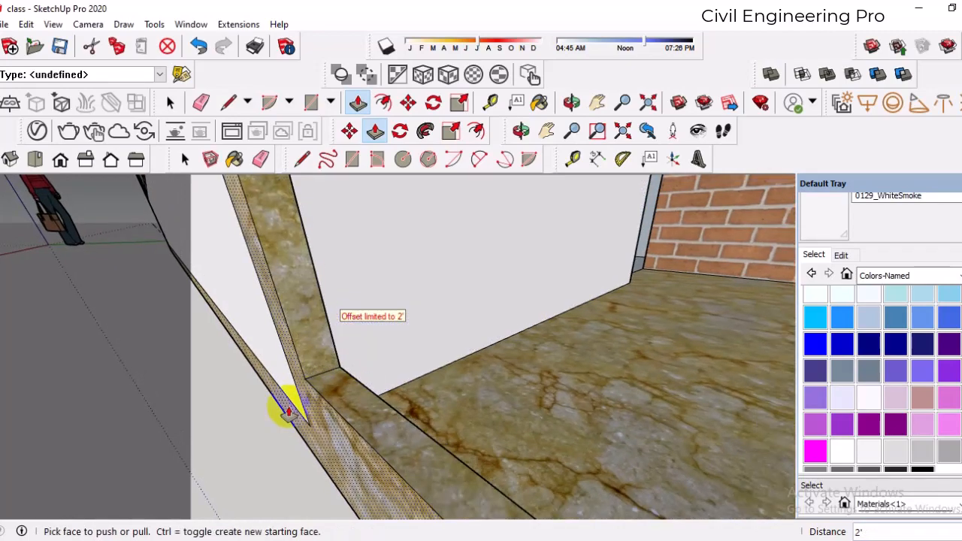
- Extrude the rectangle at the kerb's brick-wall end upward 2' 6" to form a post
{"action": "scroll", "coordinate": [273, 408], "scroll_direction": "down", "scroll_amount": 4}
{"action": "scroll", "coordinate": [621, 310], "scroll_direction": "up", "scroll_amount": 5}
{"action": "scroll", "coordinate": [621, 311], "scroll_direction": "up", "scroll_amount": 6}
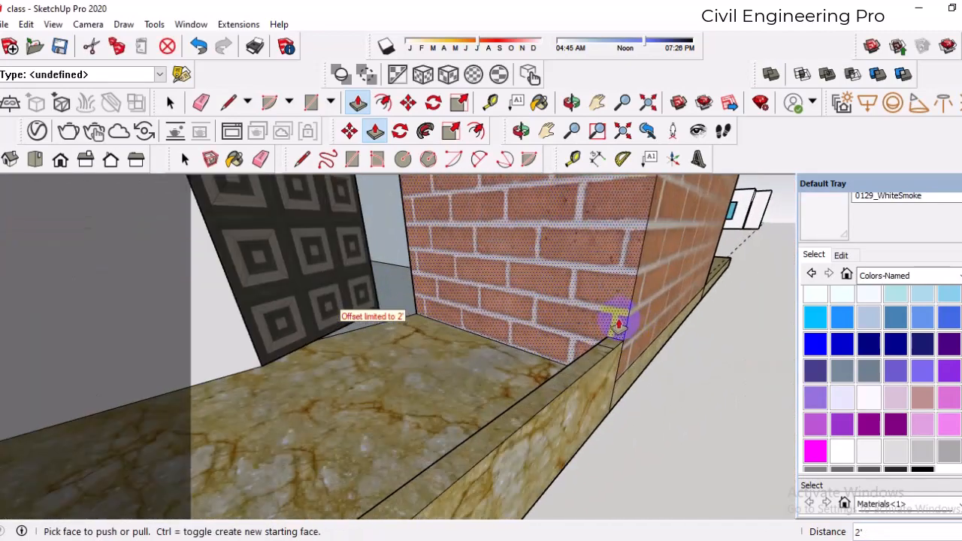
{"action": "left_click", "coordinate": [618, 305]}
{"action": "left_click", "coordinate": [618, 305]}
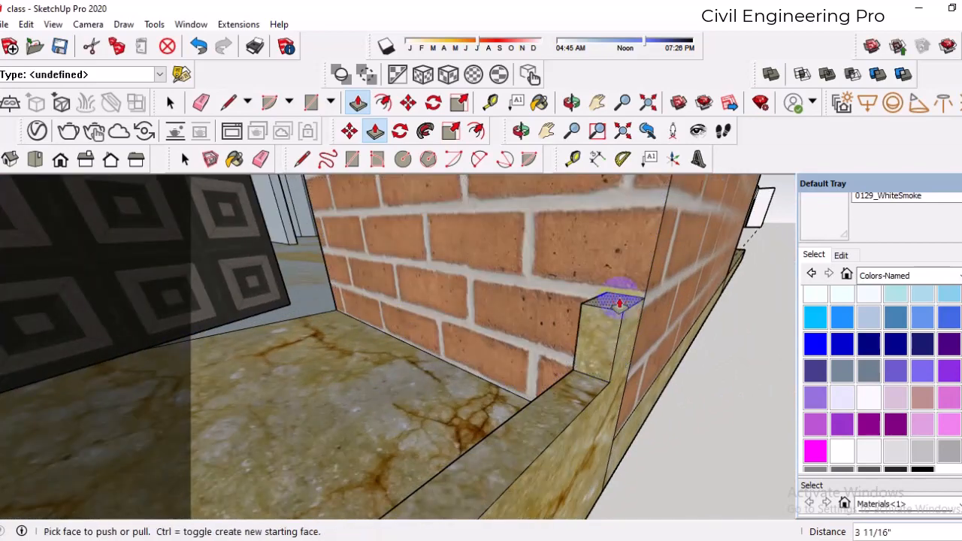
{"action": "scroll", "coordinate": [607, 368], "scroll_direction": "down", "scroll_amount": 6}
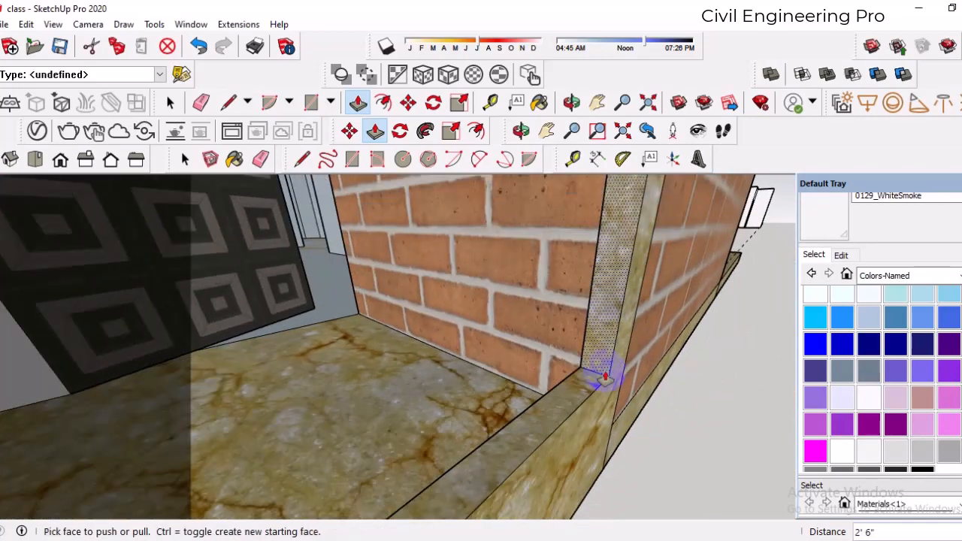
{"action": "scroll", "coordinate": [521, 369], "scroll_direction": "down", "scroll_amount": 3}
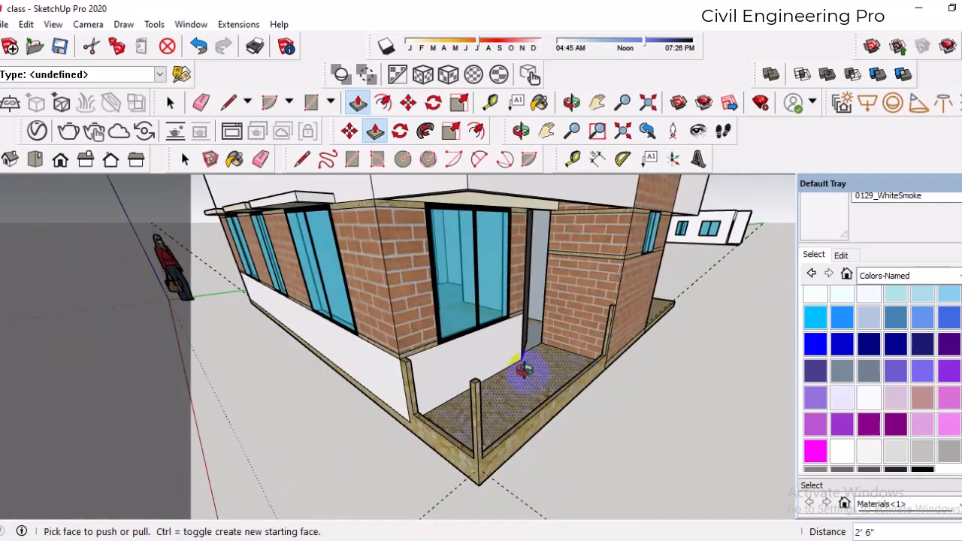
{"action": "middle_click_drag", "start_coordinate": [522, 369], "coordinate": [365, 330]}
{"action": "scroll", "coordinate": [506, 413], "scroll_direction": "up", "scroll_amount": 5}
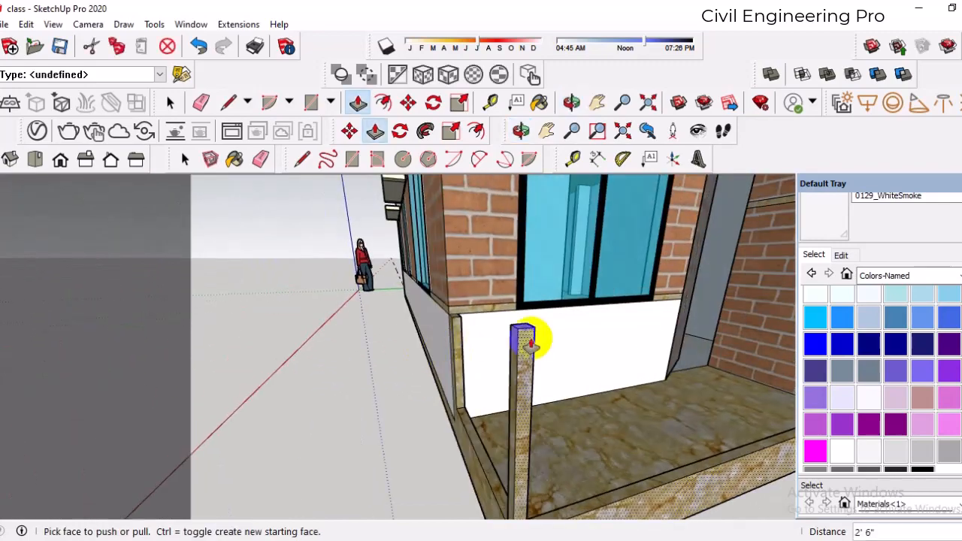
{"action": "middle_click_drag", "start_coordinate": [530, 342], "coordinate": [492, 427]}
{"action": "left_click", "coordinate": [597, 159]}
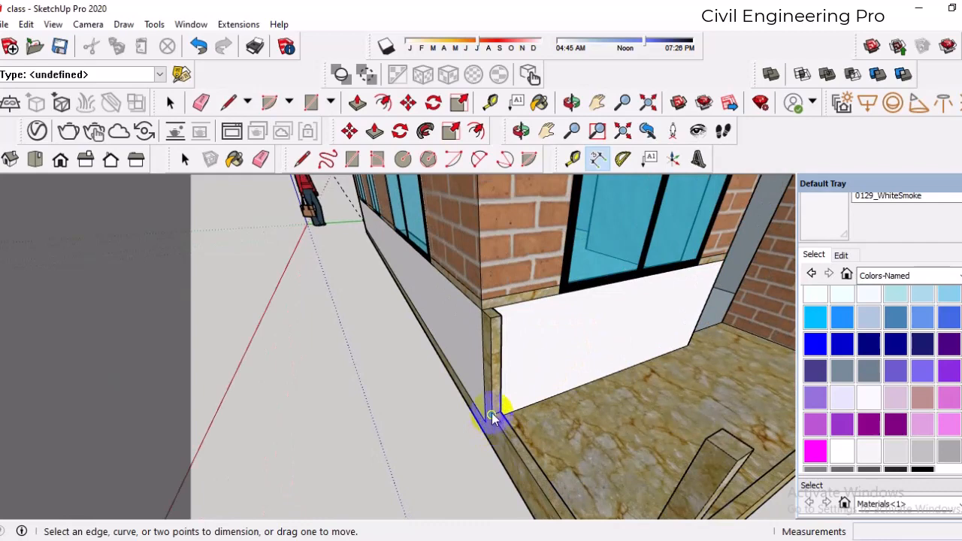
{"action": "left_click", "coordinate": [491, 416]}
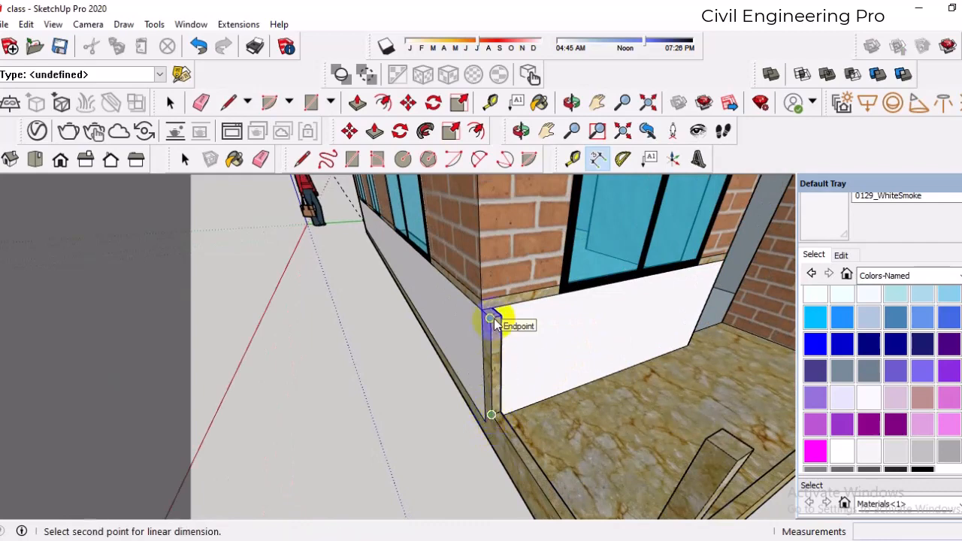
{"action": "scroll", "coordinate": [494, 322], "scroll_direction": "down", "scroll_amount": 1}
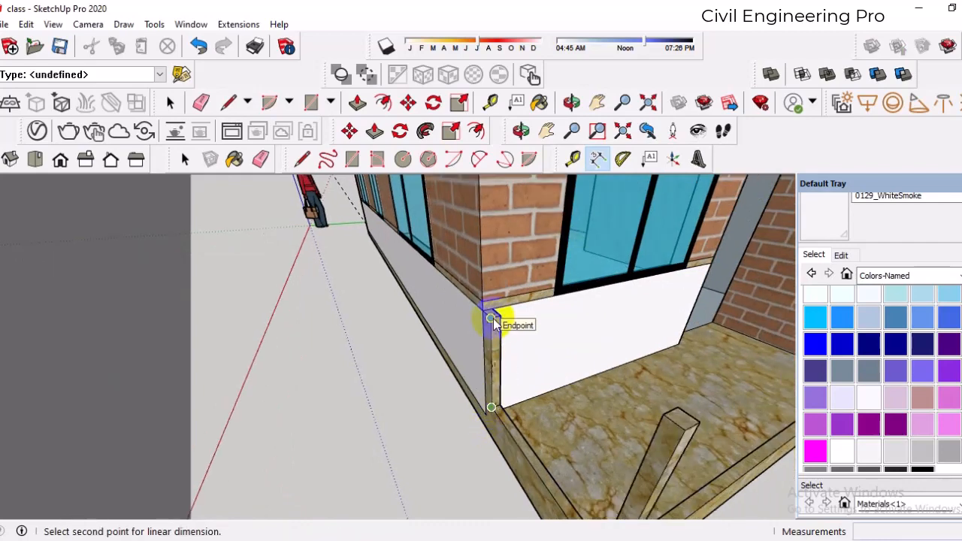
{"action": "middle_click_drag", "start_coordinate": [494, 322], "coordinate": [515, 325]}
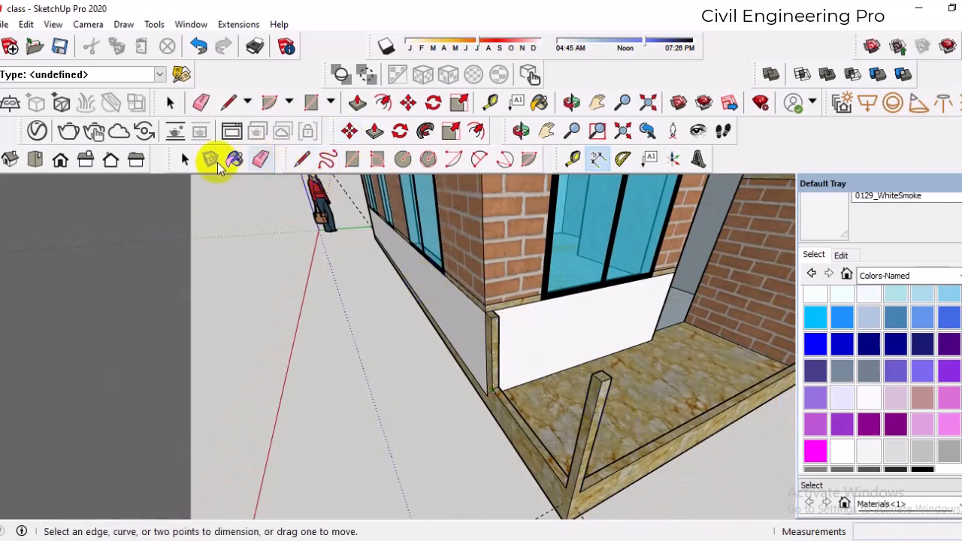
{"action": "left_click", "coordinate": [185, 158]}
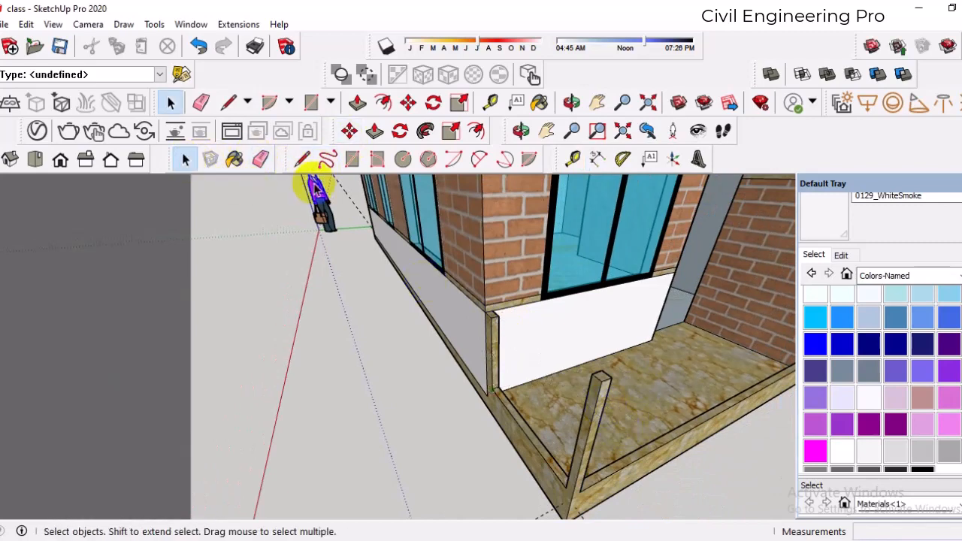
- Lower the top face of the outer corner post by 6"
{"action": "left_click", "coordinate": [375, 131]}
{"action": "scroll", "coordinate": [600, 388], "scroll_direction": "up", "scroll_amount": 2}
{"action": "left_click_drag", "start_coordinate": [601, 392], "coordinate": [598, 406]}
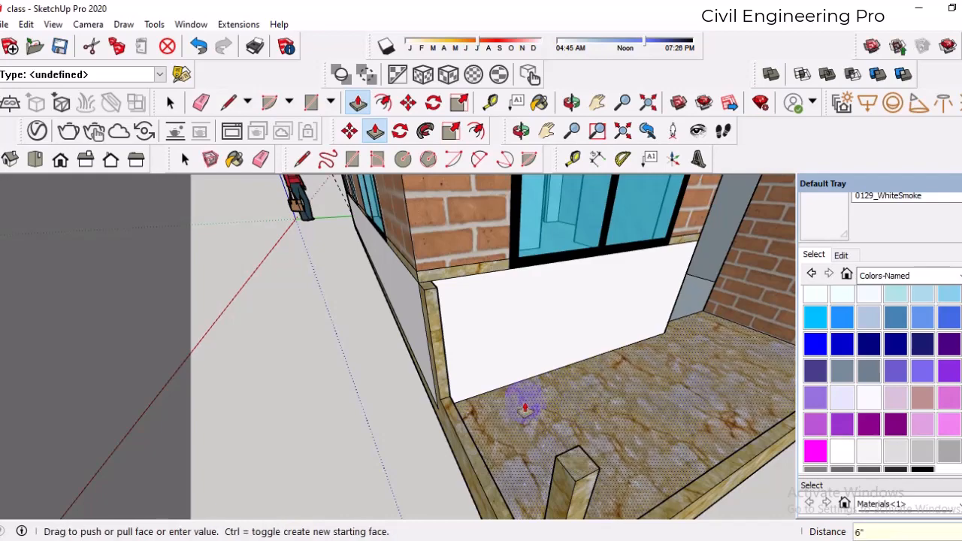
{"action": "middle_click_drag", "start_coordinate": [516, 398], "coordinate": [432, 357]}
{"action": "scroll", "coordinate": [433, 357], "scroll_direction": "down", "scroll_amount": 4}
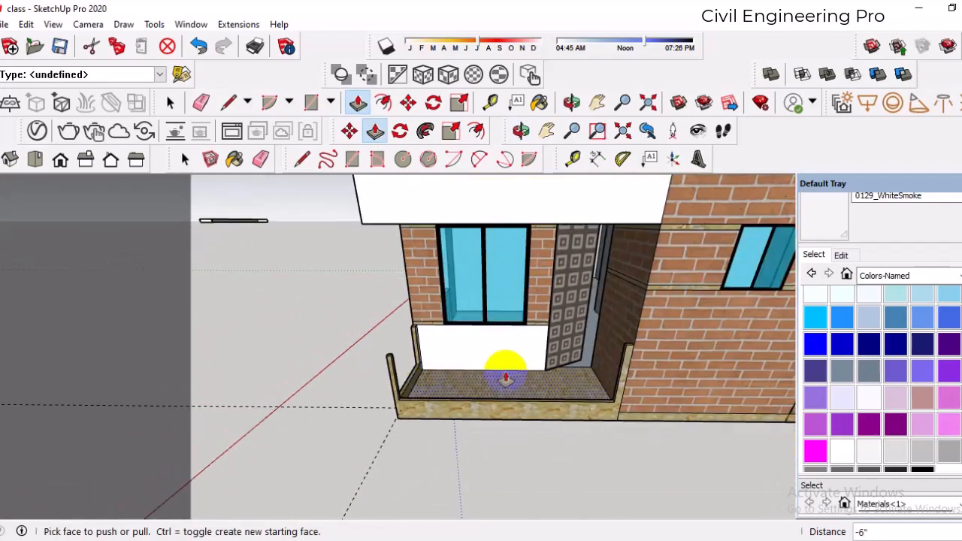
- Lower the top face of the post against the brick wall by 6"
{"action": "middle_click_drag", "start_coordinate": [503, 378], "coordinate": [629, 354]}
{"action": "scroll", "coordinate": [631, 359], "scroll_direction": "up", "scroll_amount": 5}
{"action": "scroll", "coordinate": [630, 359], "scroll_direction": "up", "scroll_amount": 4}
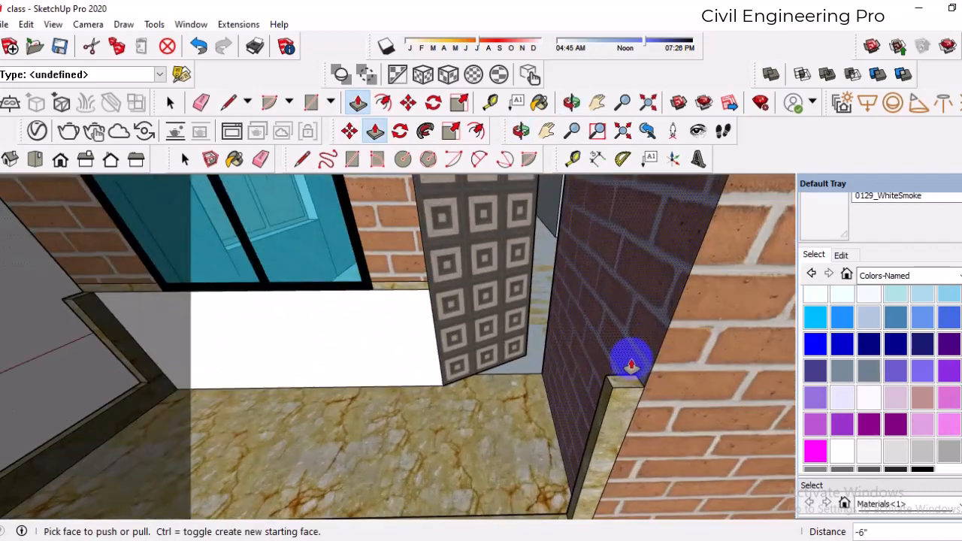
{"action": "left_click_drag", "start_coordinate": [621, 387], "coordinate": [616, 408]}
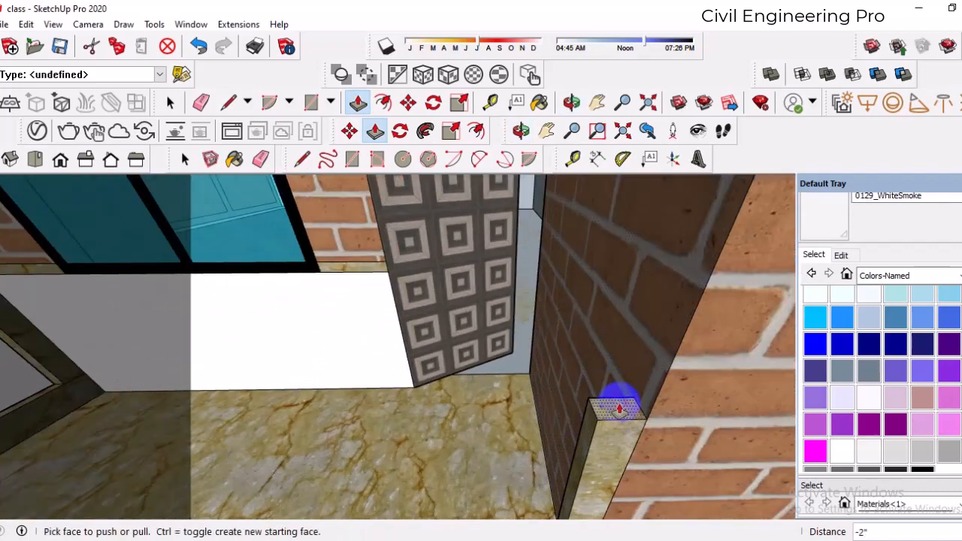
{"action": "scroll", "coordinate": [621, 360], "scroll_direction": "down", "scroll_amount": 5}
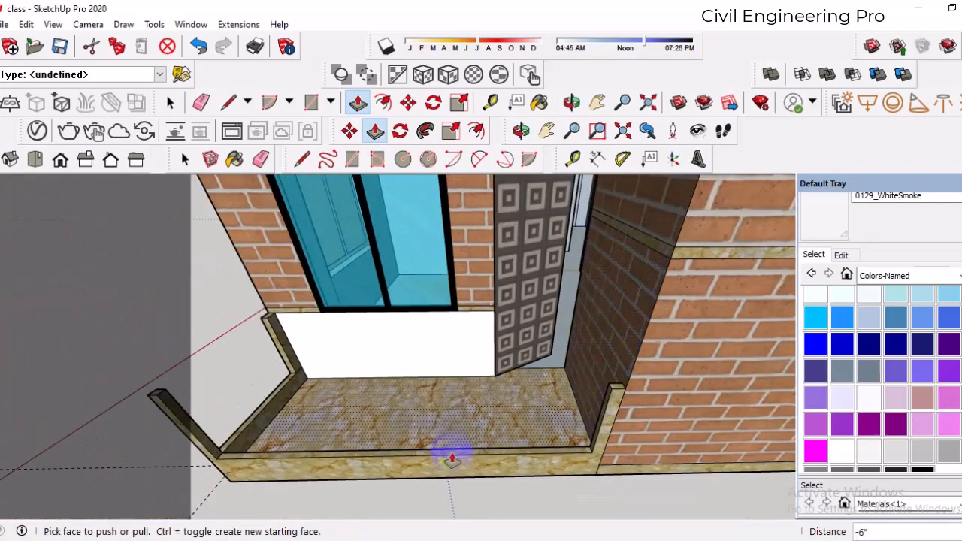
- Draw a 2" line straight across the top of the front kerb at the midpoint of its length
{"action": "middle_click_drag", "start_coordinate": [451, 453], "coordinate": [569, 455]}
{"action": "scroll", "coordinate": [477, 376], "scroll_direction": "down", "scroll_amount": 5}
{"action": "middle_click_drag", "start_coordinate": [461, 468], "coordinate": [386, 444]}
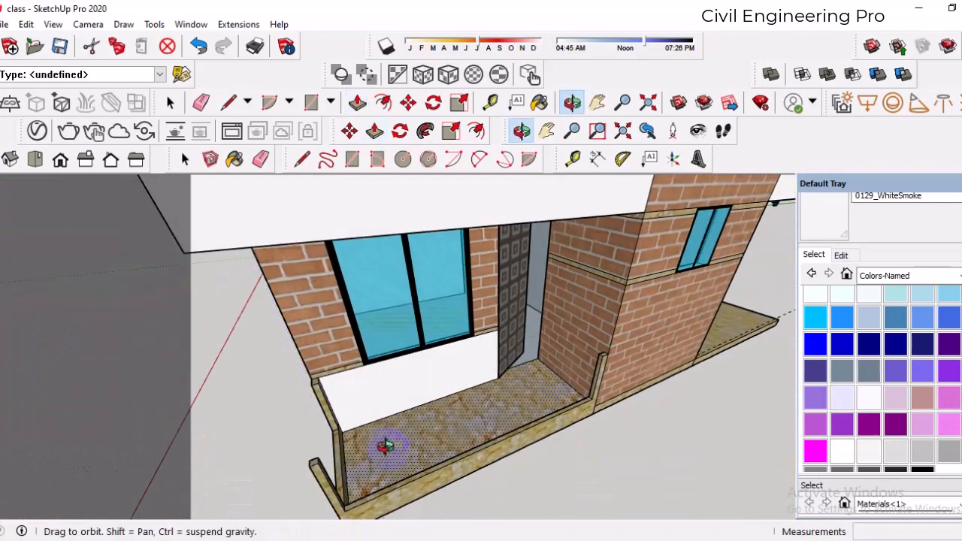
{"action": "scroll", "coordinate": [414, 453], "scroll_direction": "up", "scroll_amount": 5}
{"action": "scroll", "coordinate": [413, 453], "scroll_direction": "up", "scroll_amount": 3}
{"action": "middle_click_drag", "start_coordinate": [489, 453], "coordinate": [432, 458]}
{"action": "scroll", "coordinate": [441, 397], "scroll_direction": "up", "scroll_amount": 3}
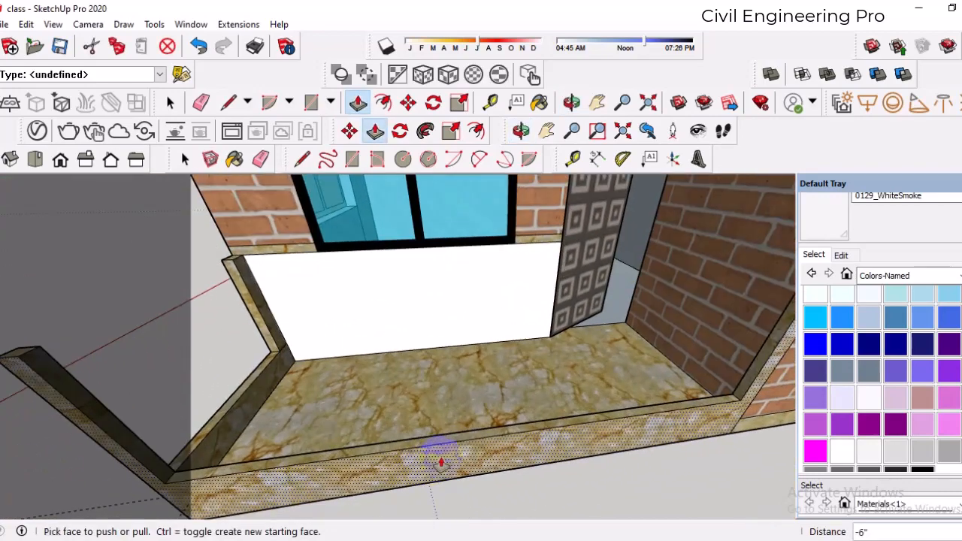
{"action": "left_click", "coordinate": [302, 159]}
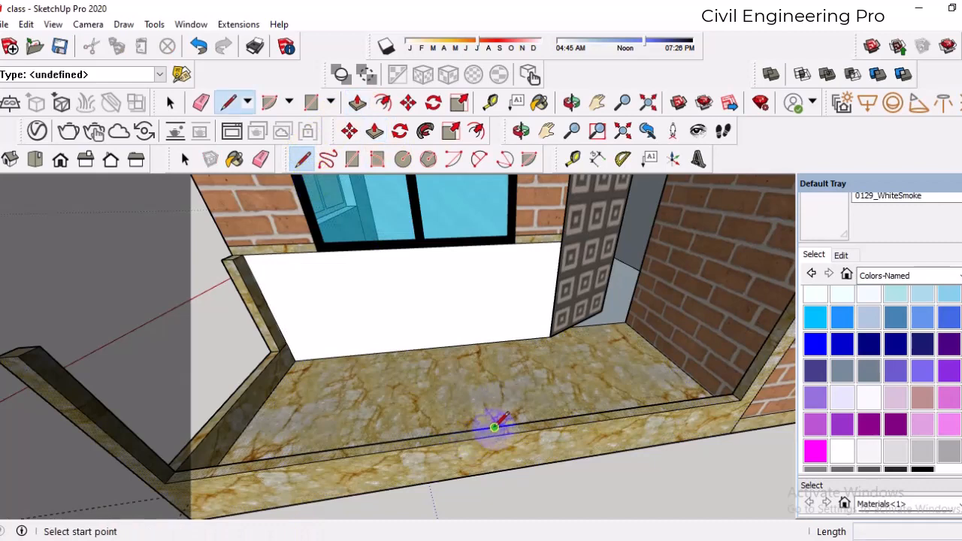
{"action": "left_click", "coordinate": [494, 427]}
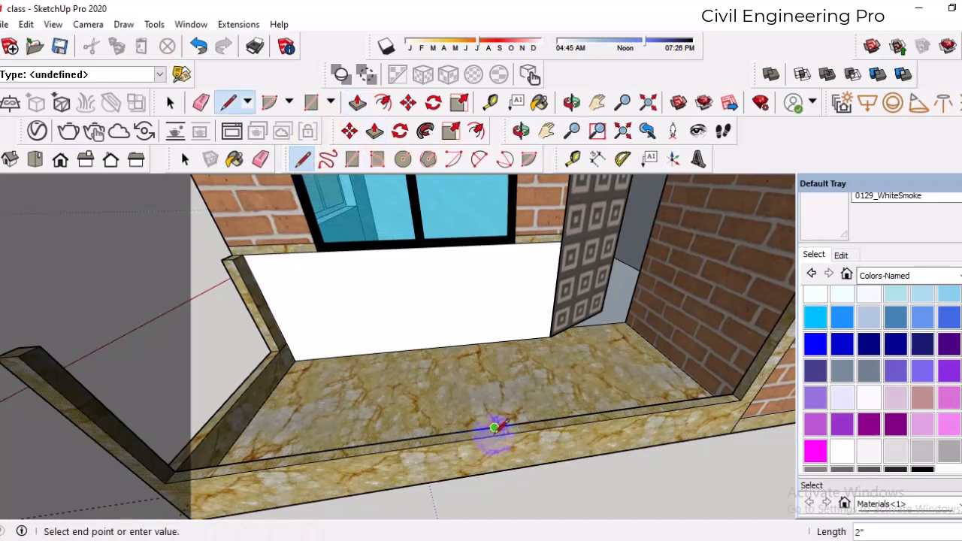
- Try to draw rectangles of about 2 3/4" by 2" and 2 1/2" by 2" on either side of the kerb's midpoint line, and undo them
{"action": "left_click", "coordinate": [353, 158]}
{"action": "scroll", "coordinate": [489, 414], "scroll_direction": "up", "scroll_amount": 4}
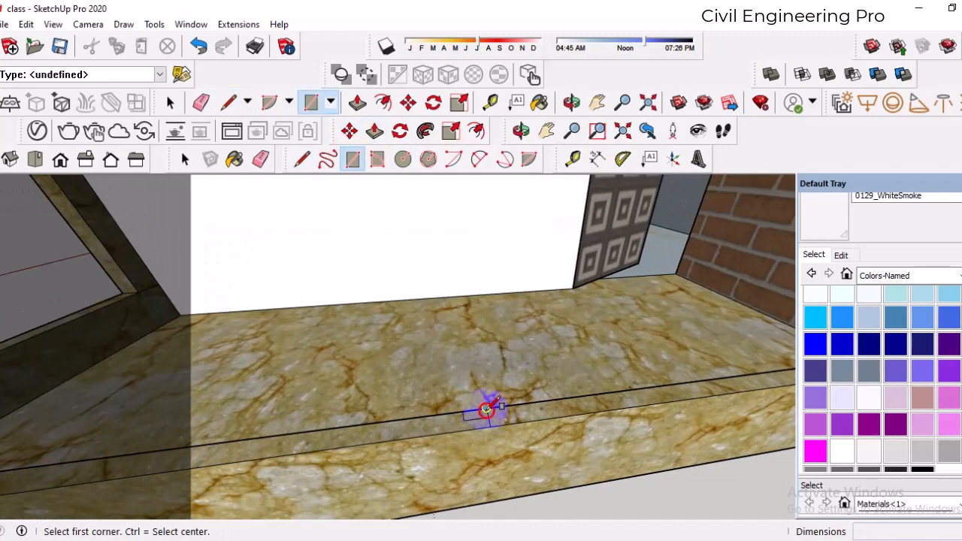
{"action": "left_click", "coordinate": [487, 410]}
{"action": "left_click", "coordinate": [524, 422]}
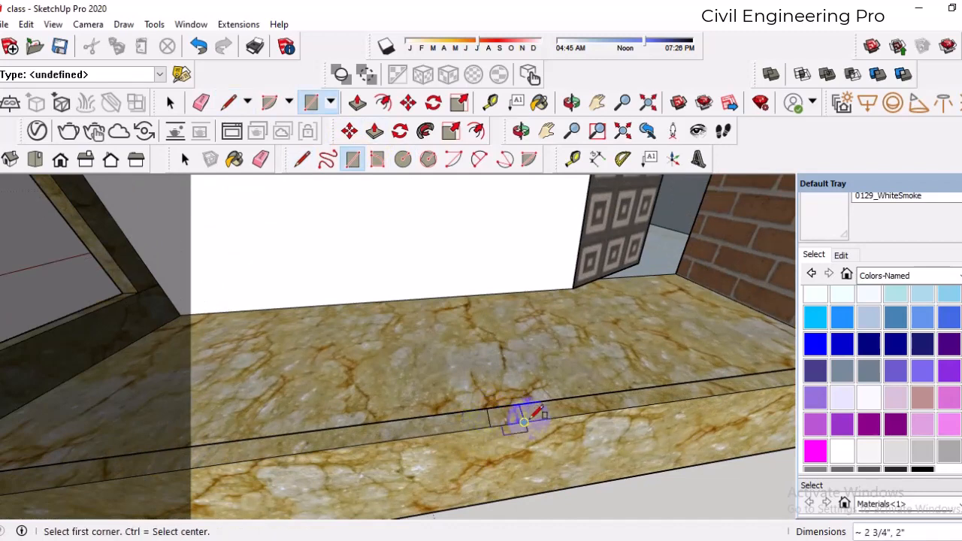
{"action": "left_click", "coordinate": [457, 413]}
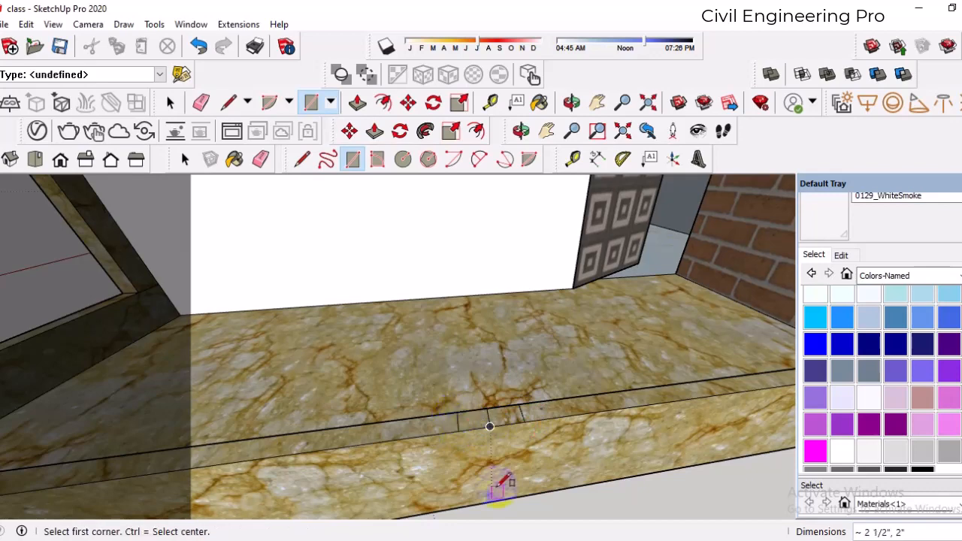
{"action": "left_click", "coordinate": [296, 276]}
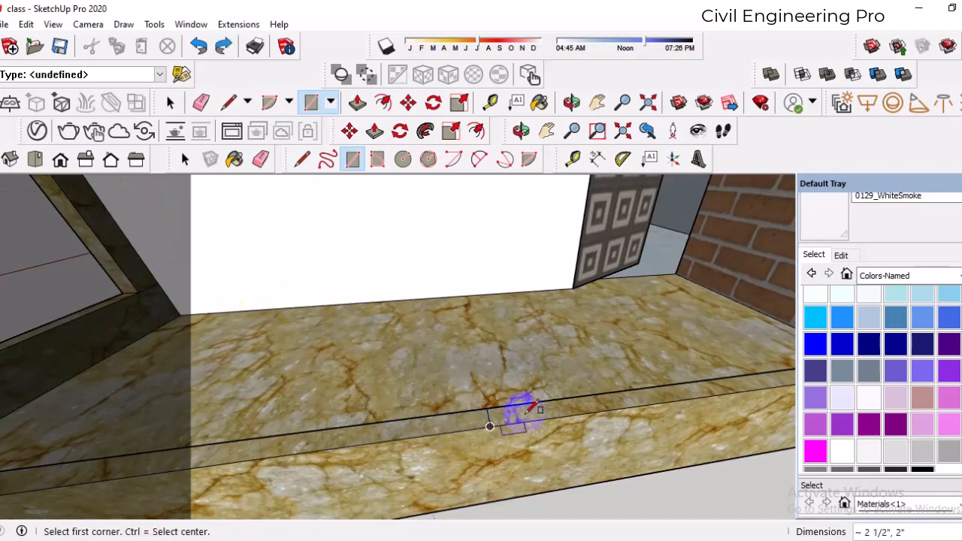
- Draw a rectangle of about 2 7/8" by 2" on each side of the midpoint line on the front kerb's top
{"action": "scroll", "coordinate": [526, 410], "scroll_direction": "up", "scroll_amount": 2}
{"action": "left_click", "coordinate": [466, 432]}
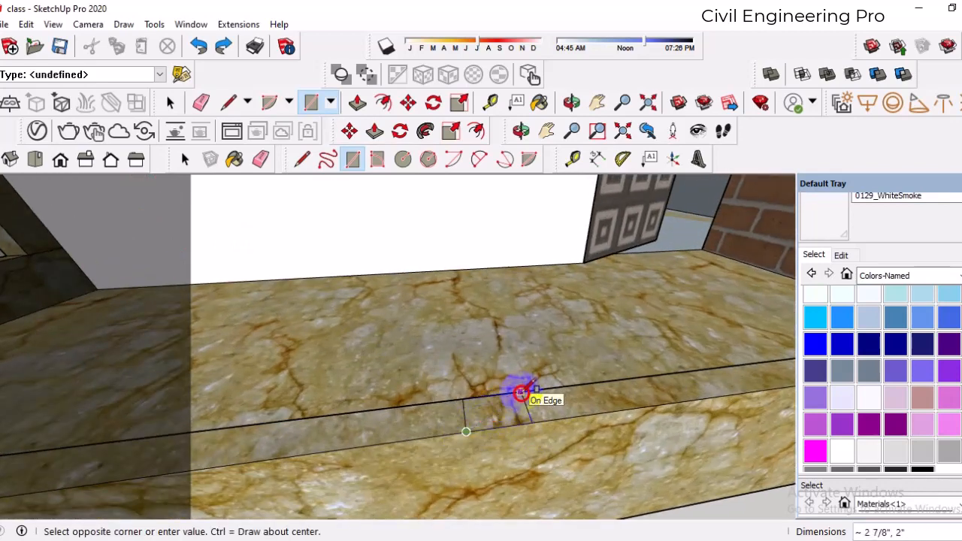
{"action": "left_click", "coordinate": [521, 392]}
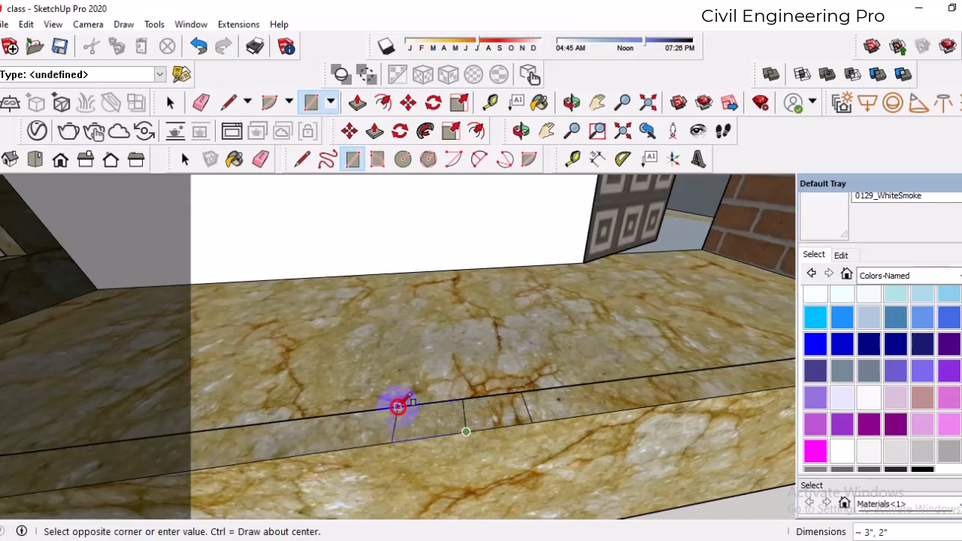
{"action": "left_click", "coordinate": [402, 408]}
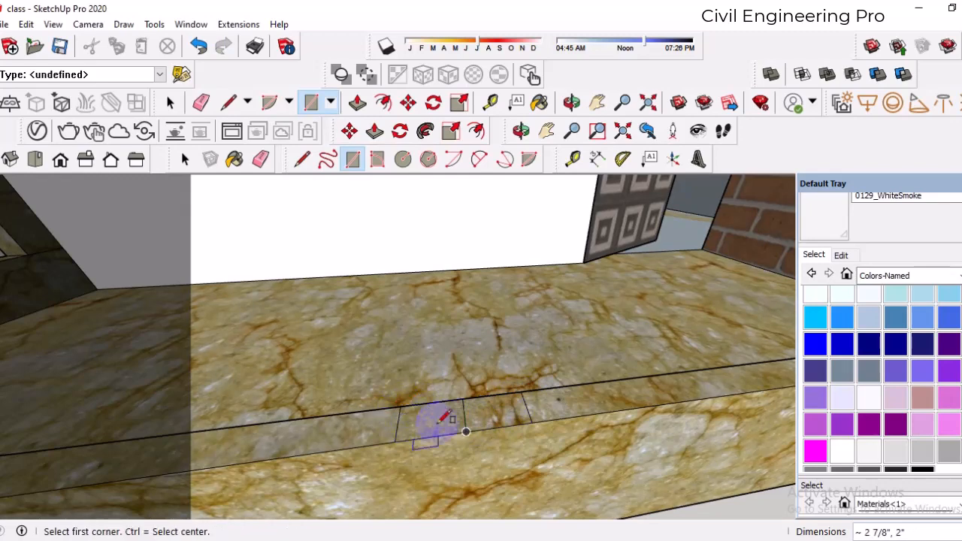
- Extrude both small rectangles at the front kerb's midpoint upward 2' to form the middle post
{"action": "left_click", "coordinate": [201, 102]}
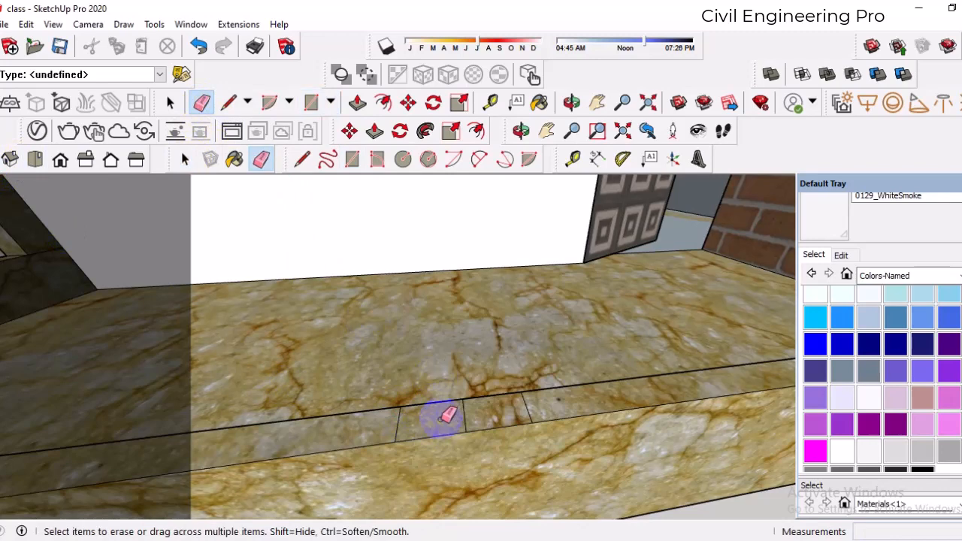
{"action": "left_click", "coordinate": [230, 106]}
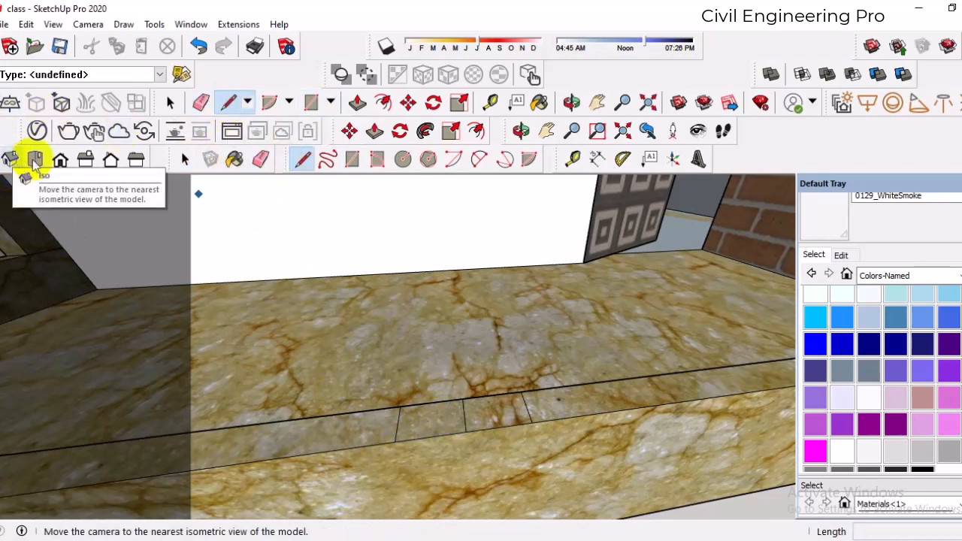
{"action": "left_click", "coordinate": [358, 103]}
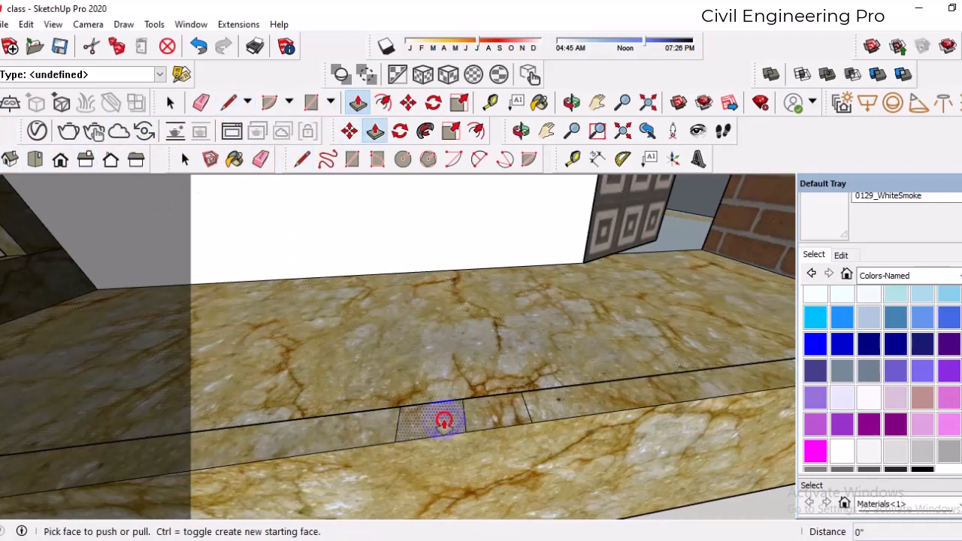
{"action": "left_click_drag", "start_coordinate": [444, 421], "coordinate": [506, 395]}
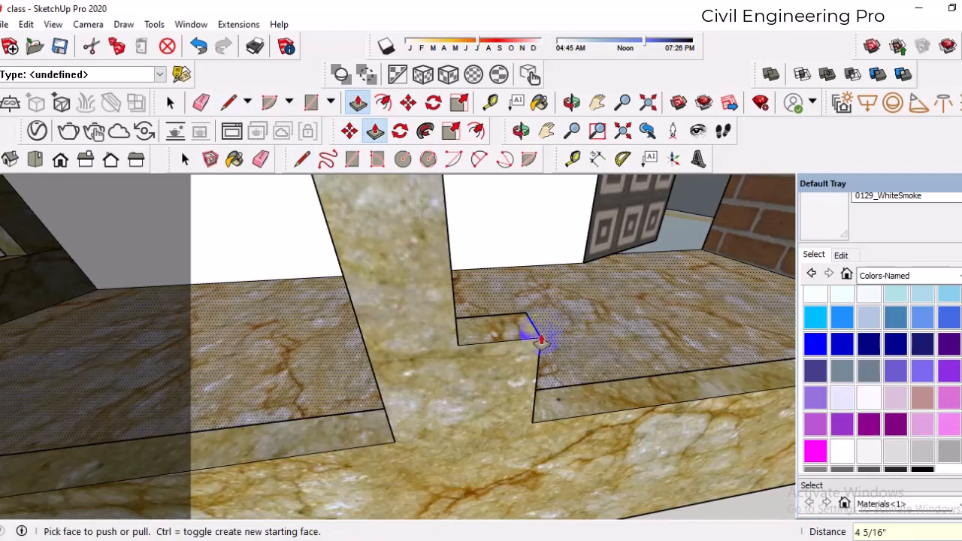
{"action": "scroll", "coordinate": [489, 425], "scroll_direction": "down", "scroll_amount": 10}
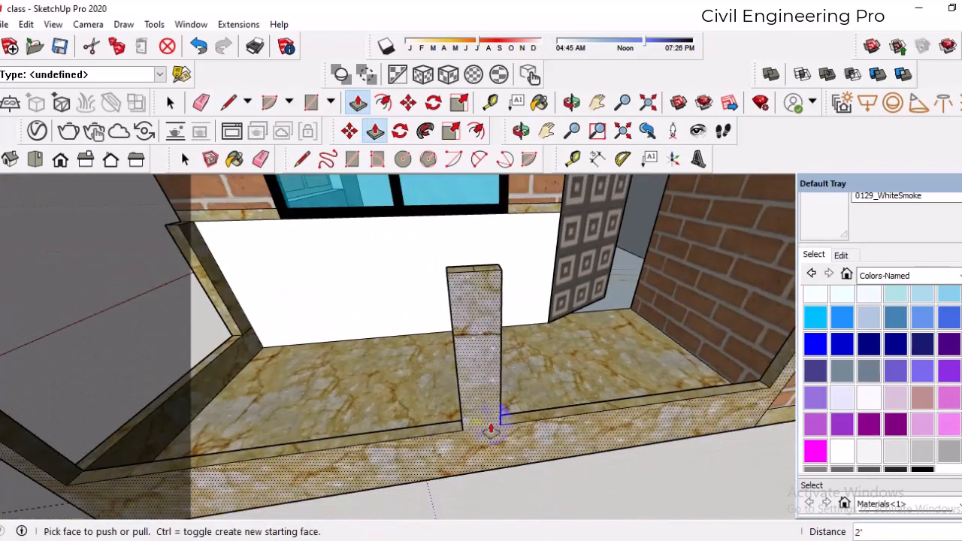
{"action": "middle_click_drag", "start_coordinate": [489, 424], "coordinate": [580, 378]}
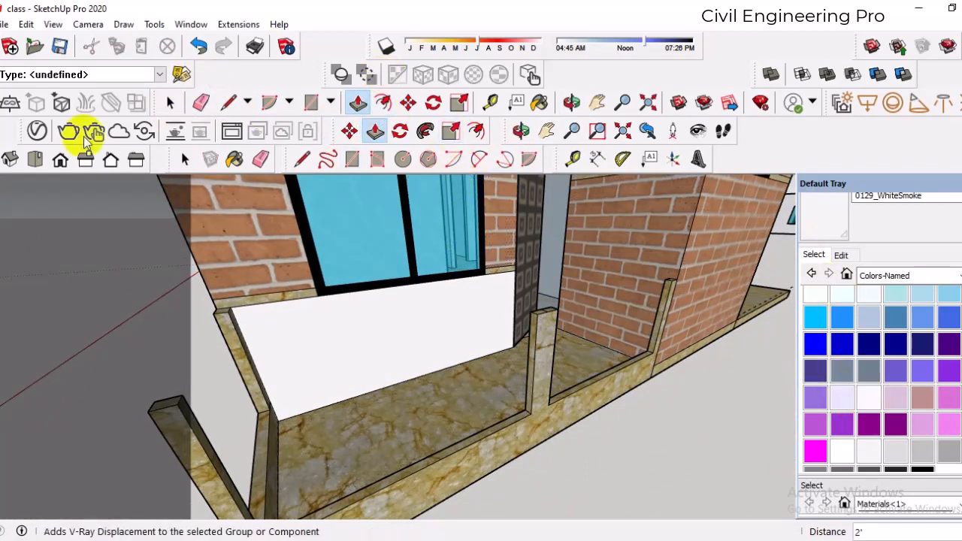
- Search the V-Ray material library for "metal" and pick the Metal_02 material
{"action": "left_click", "coordinate": [36, 132]}
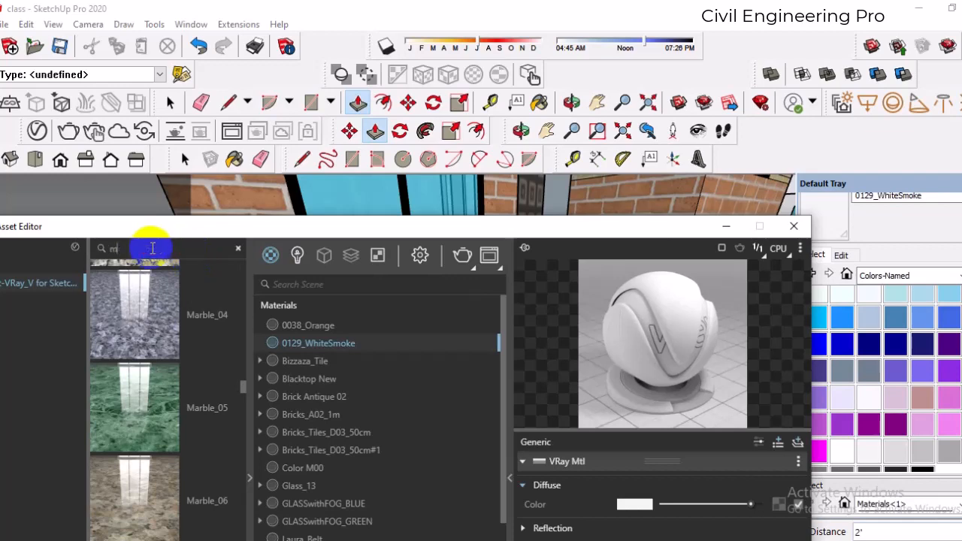
{"action": "type", "text": "etal"}
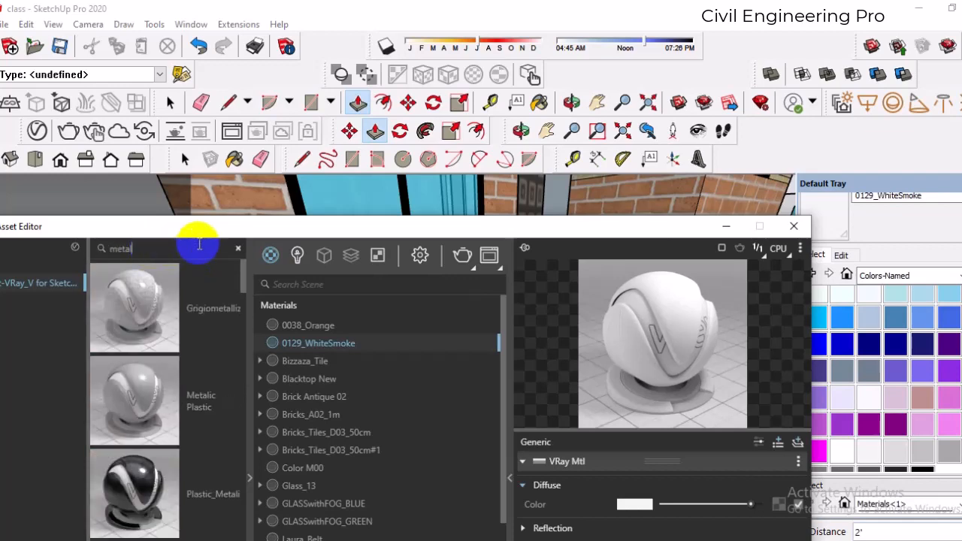
{"action": "left_click_drag", "start_coordinate": [303, 230], "coordinate": [618, 49]}
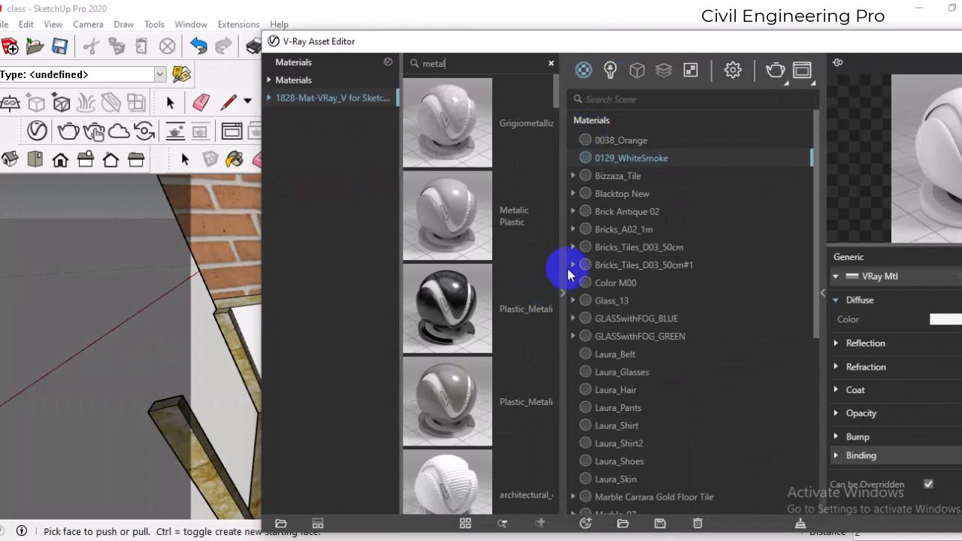
{"action": "scroll", "coordinate": [522, 258], "scroll_direction": "down", "scroll_amount": 10}
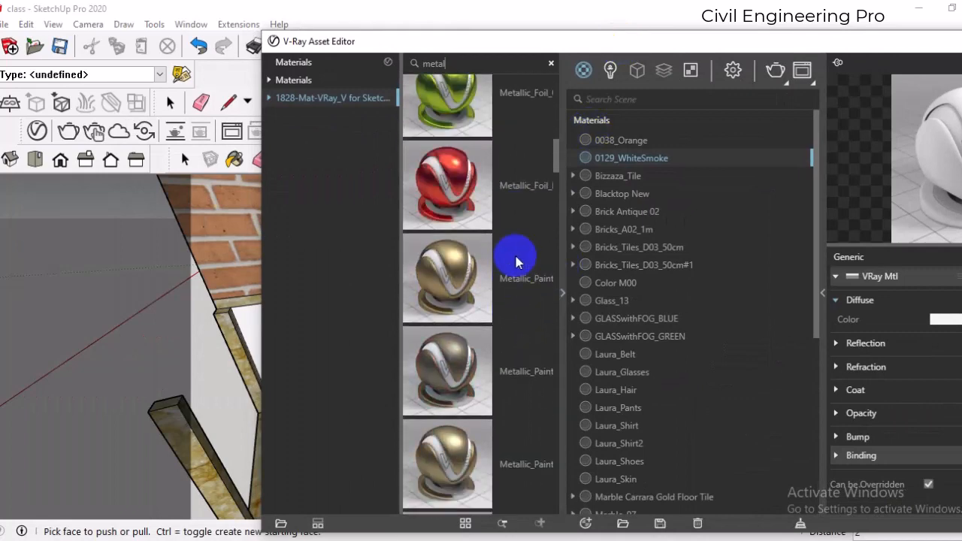
{"action": "scroll", "coordinate": [516, 261], "scroll_direction": "down", "scroll_amount": 5}
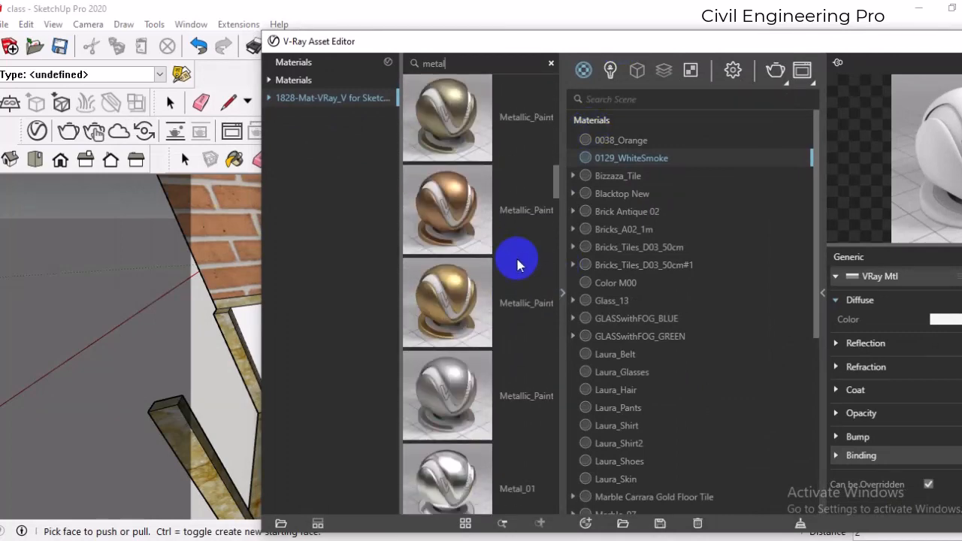
{"action": "scroll", "coordinate": [517, 260], "scroll_direction": "down", "scroll_amount": 4}
{"action": "left_click", "coordinate": [464, 269]}
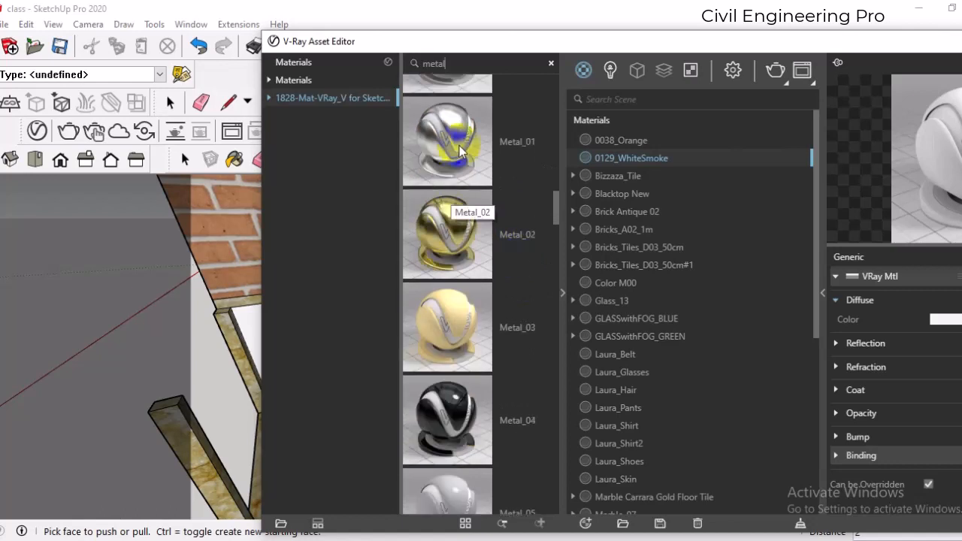
{"action": "mouse_move", "coordinate": [444, 45]}
{"action": "left_mouse_down"}
{"action": "mouse_move", "coordinate": [617, 87]}
{"action": "mouse_move", "coordinate": [648, 84]}
{"action": "left_mouse_up"}
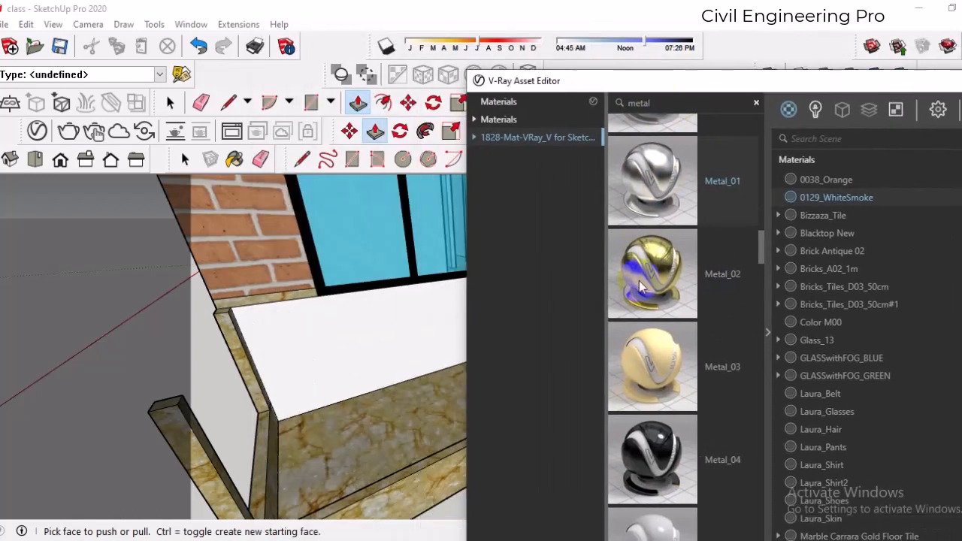
{"action": "left_click", "coordinate": [624, 301]}
- Apply Metal_02 to the continuous front face of the corner post and porch kerb
{"action": "left_click", "coordinate": [185, 158]}
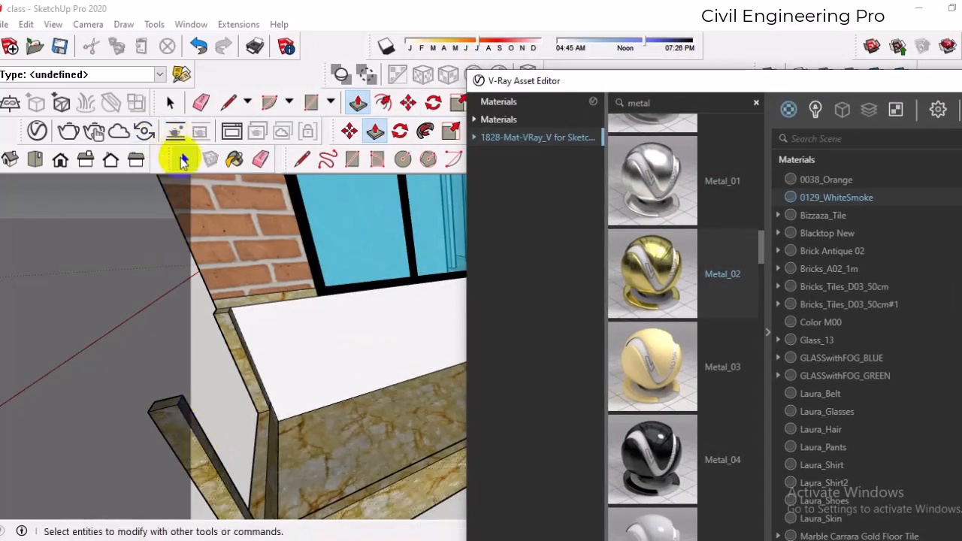
{"action": "left_click", "coordinate": [190, 416]}
{"action": "left_click", "coordinate": [184, 438]}
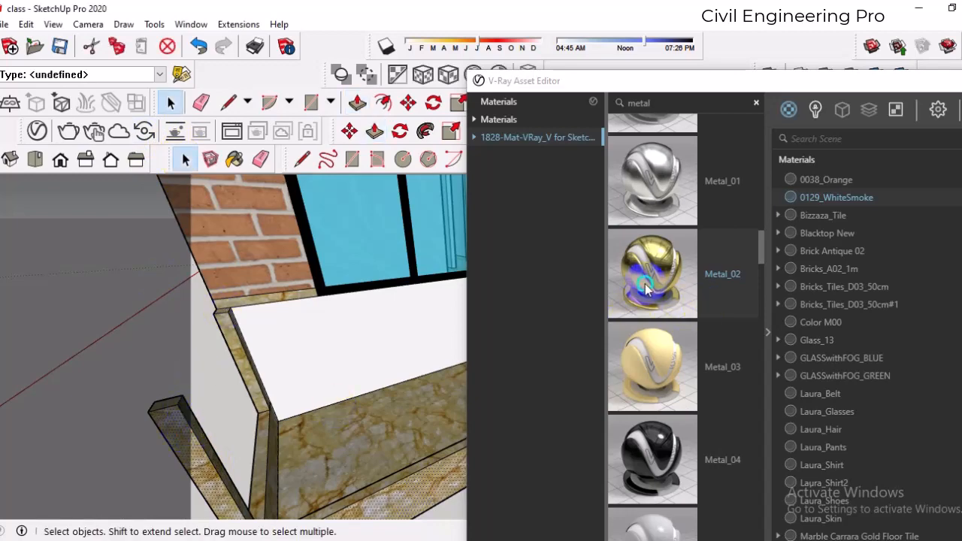
{"action": "right_click", "coordinate": [646, 290]}
{"action": "left_click", "coordinate": [682, 316]}
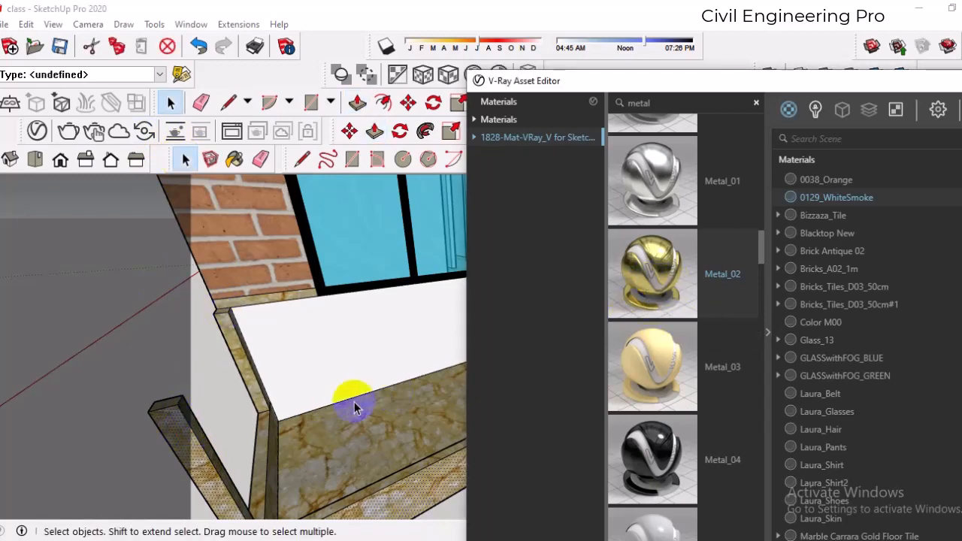
{"action": "middle_click_drag", "start_coordinate": [354, 398], "coordinate": [365, 369]}
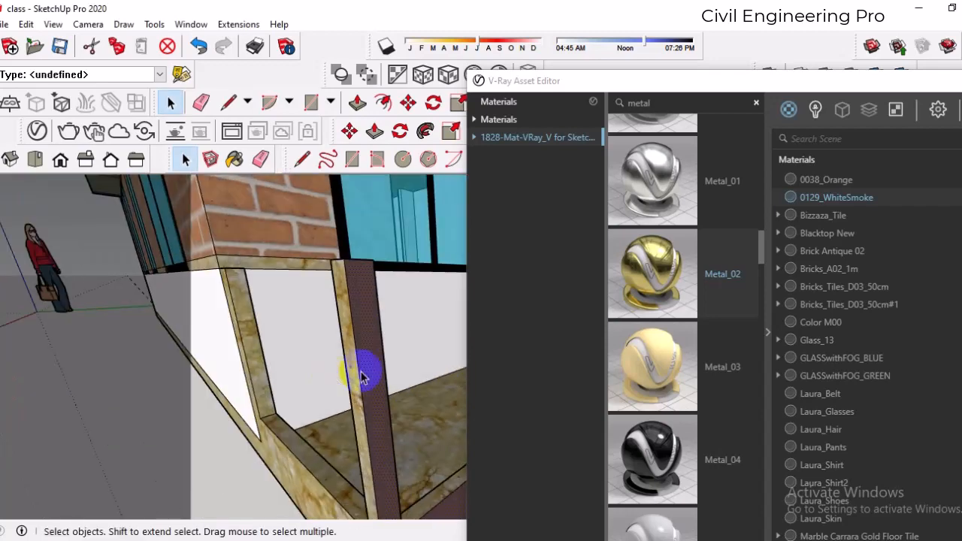
- Try applying Metal_01 to the selected front face and painting the connected matching faces with it, and undo both
{"action": "left_click", "coordinate": [650, 176]}
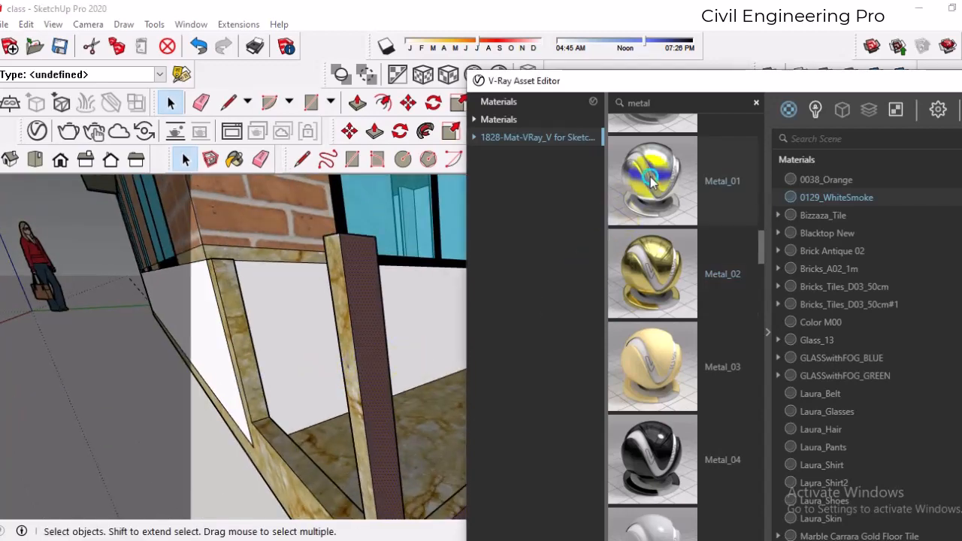
{"action": "right_click", "coordinate": [650, 179]}
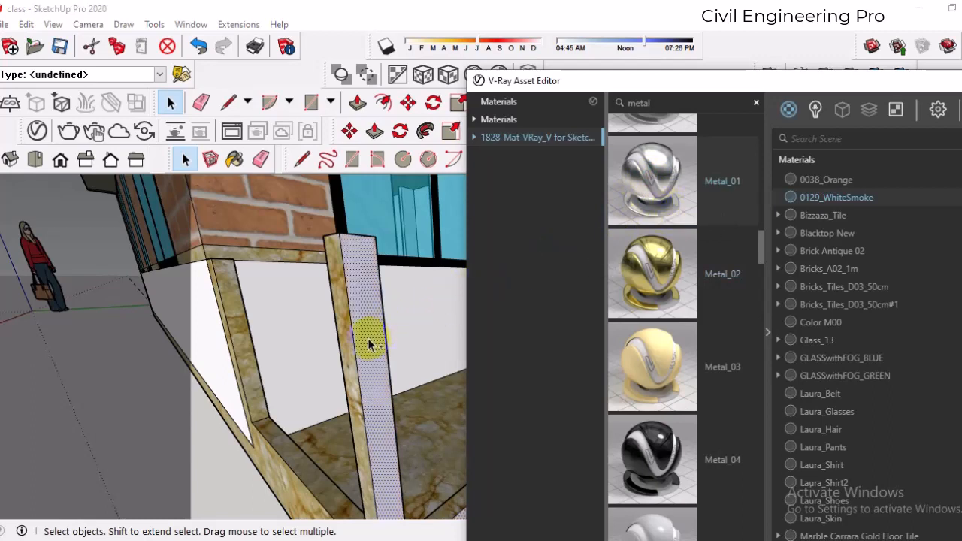
{"action": "left_click", "coordinate": [235, 160]}
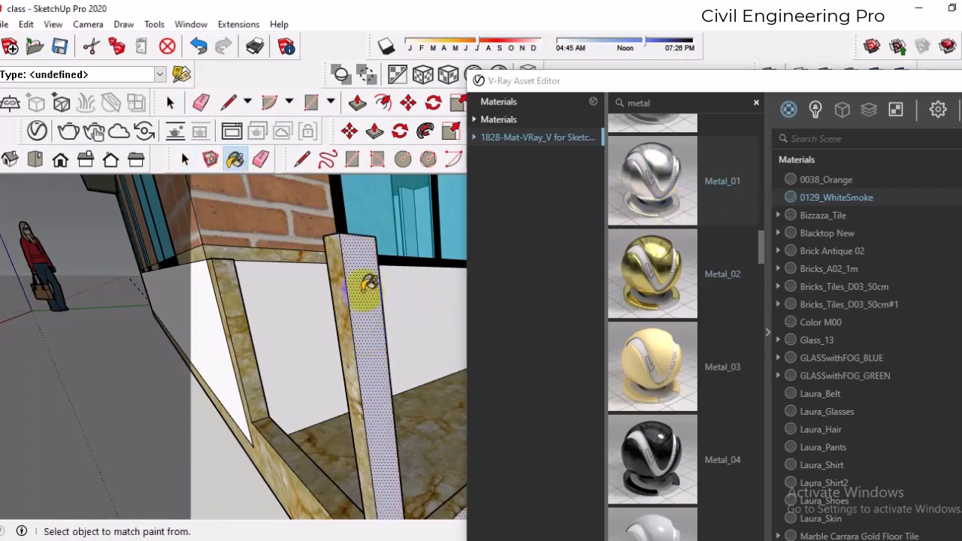
{"action": "left_click", "coordinate": [368, 284], "text": "alt"}
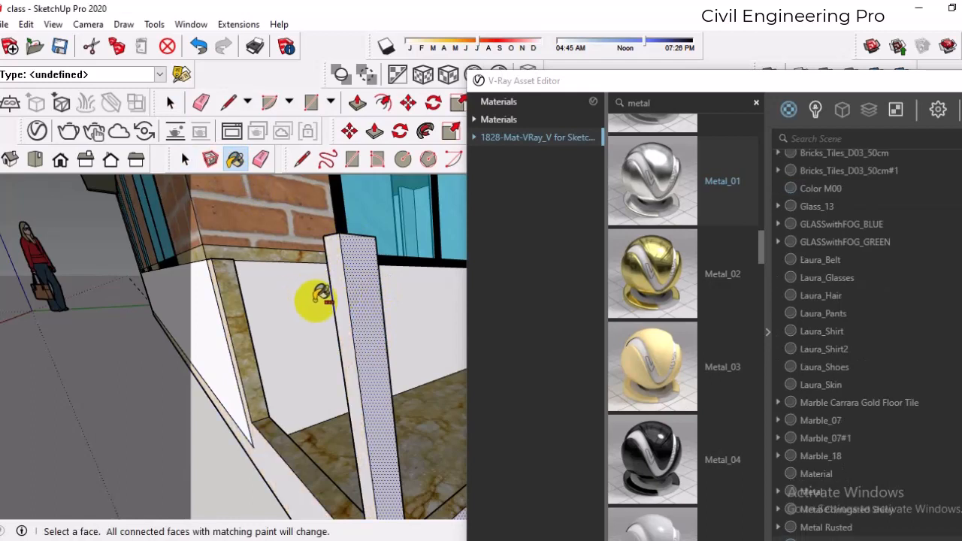
{"action": "key", "text": "ctrl+z"}
{"action": "scroll", "coordinate": [346, 316], "scroll_direction": "down", "scroll_amount": 2}
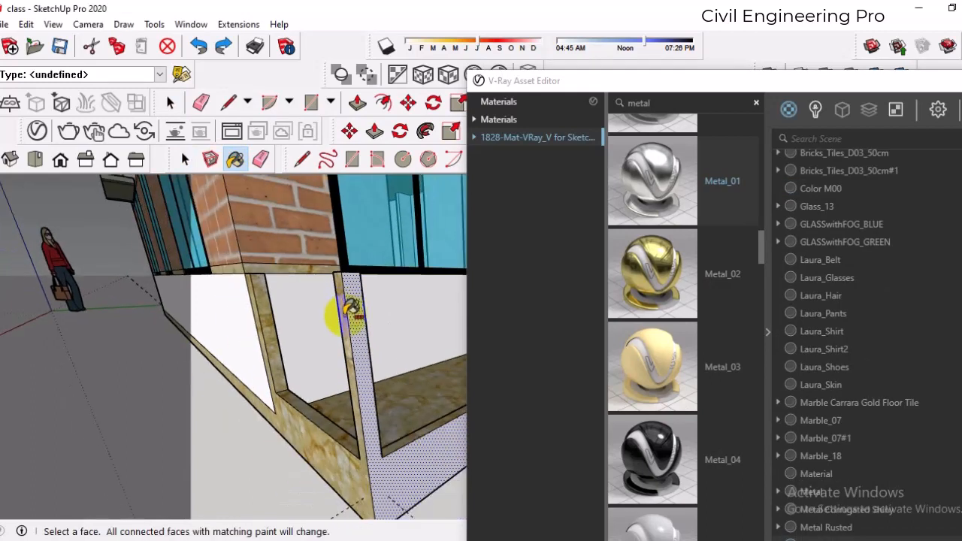
{"action": "left_click", "coordinate": [350, 309], "text": "ctrl"}
{"action": "scroll", "coordinate": [382, 490], "scroll_direction": "up", "scroll_amount": 3}
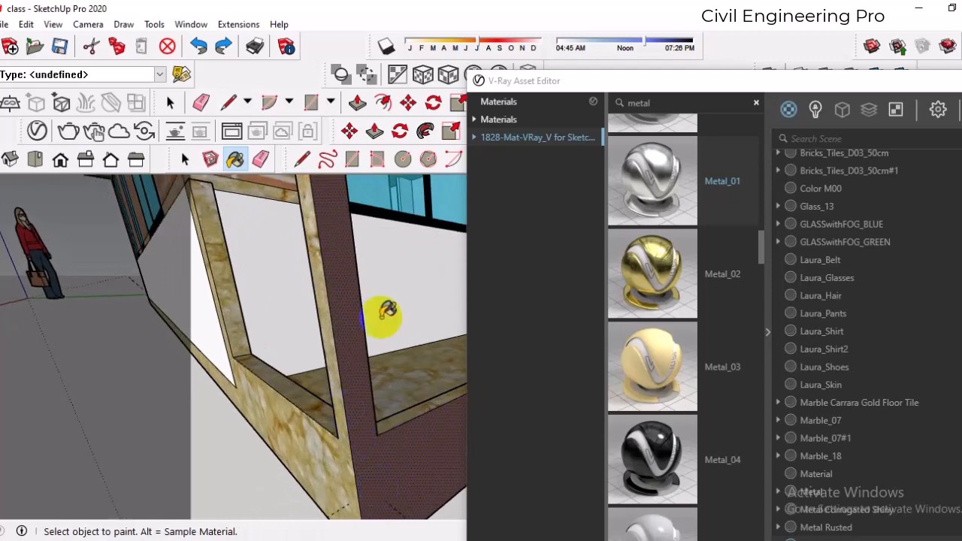
- Draw a line across the base of the corner post to separate its front face from the kerb's front face
{"action": "left_click", "coordinate": [302, 160]}
{"action": "scroll", "coordinate": [354, 472], "scroll_direction": "up", "scroll_amount": 3}
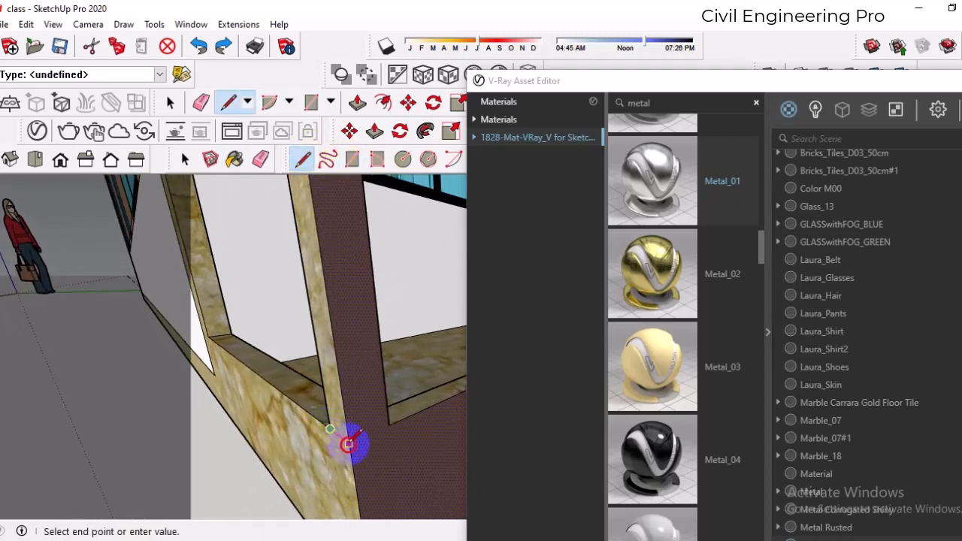
{"action": "left_click", "coordinate": [348, 444]}
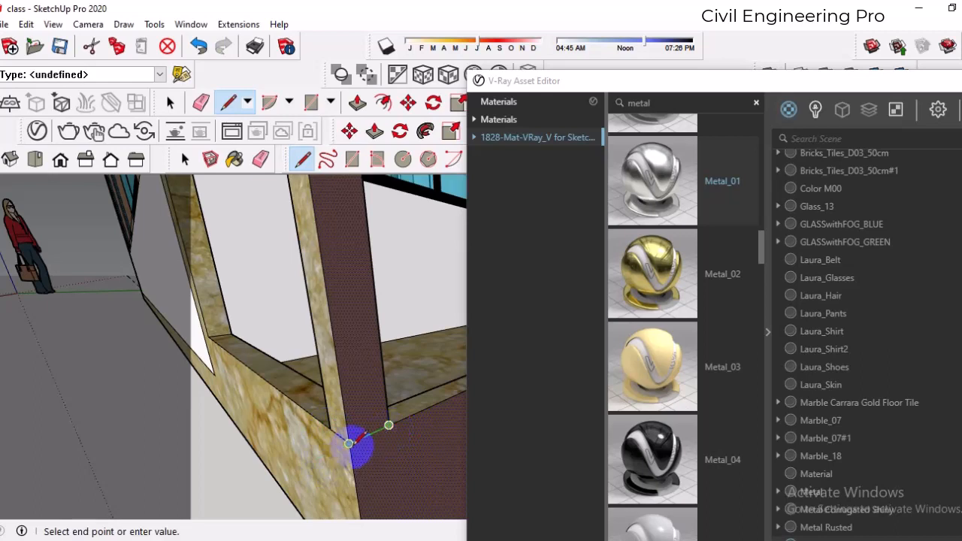
{"action": "scroll", "coordinate": [275, 475], "scroll_direction": "down", "scroll_amount": 2}
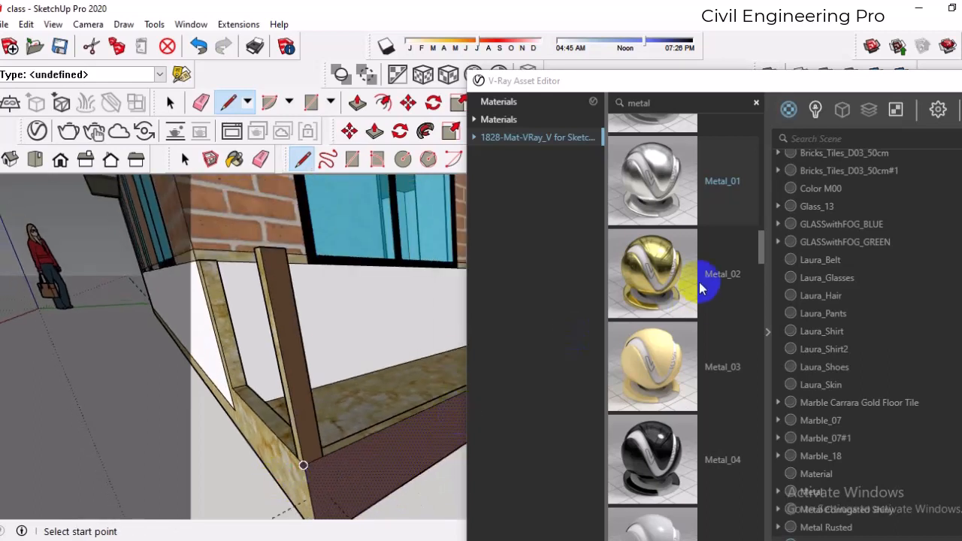
- Apply Metal_01 to the corner post's front face and put the V-Ray Asset Editor away
{"action": "right_click", "coordinate": [661, 198]}
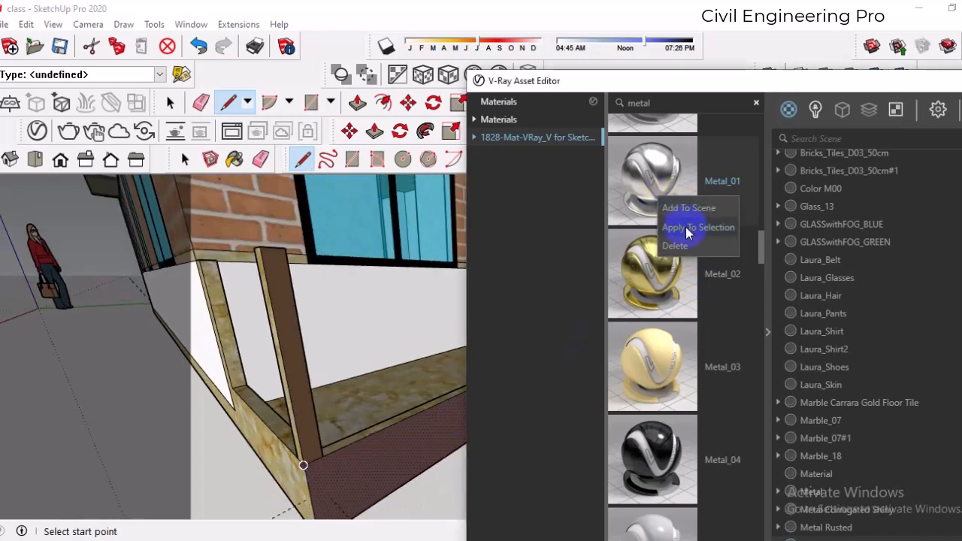
{"action": "left_click", "coordinate": [395, 287]}
{"action": "scroll", "coordinate": [290, 318], "scroll_direction": "up", "scroll_amount": 2}
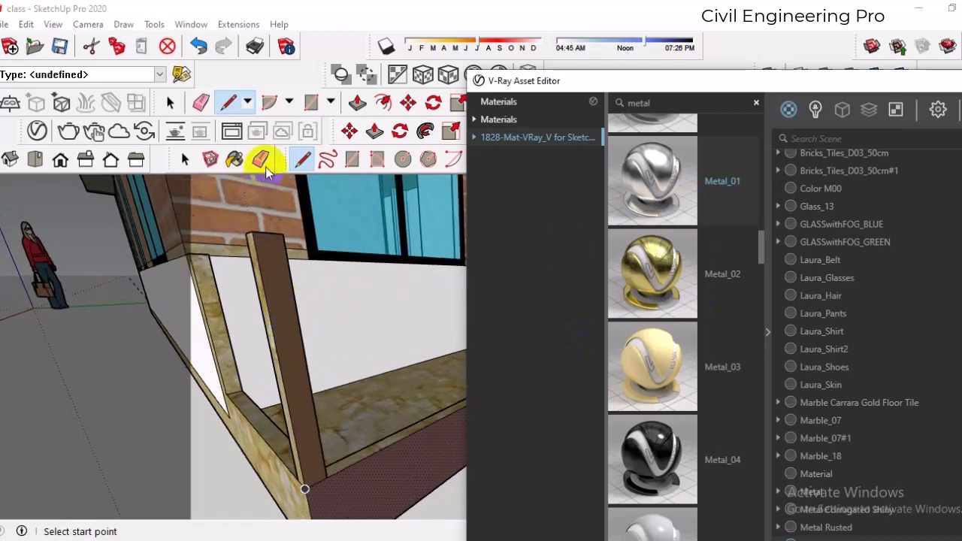
{"action": "left_click", "coordinate": [185, 160]}
{"action": "left_click", "coordinate": [290, 322]}
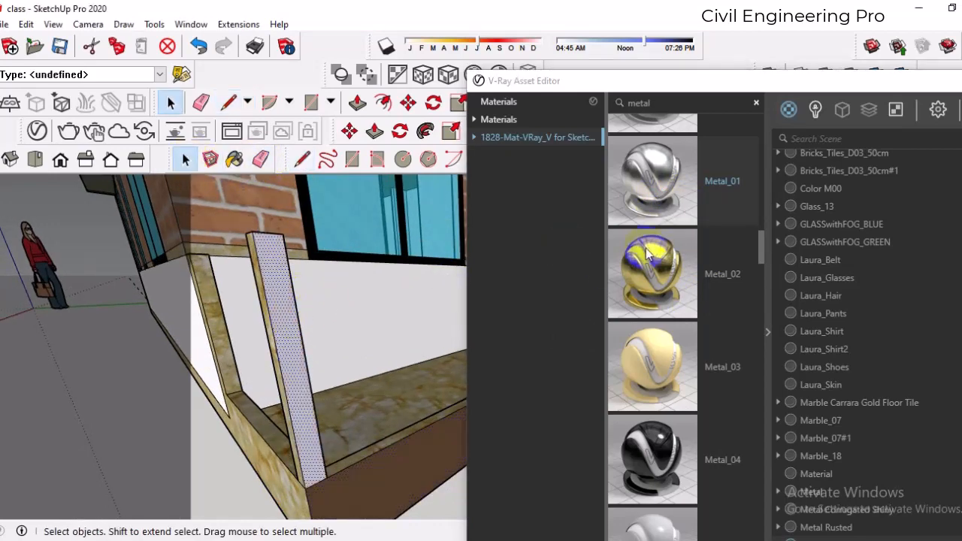
{"action": "right_click", "coordinate": [680, 173]}
{"action": "left_click", "coordinate": [708, 203]}
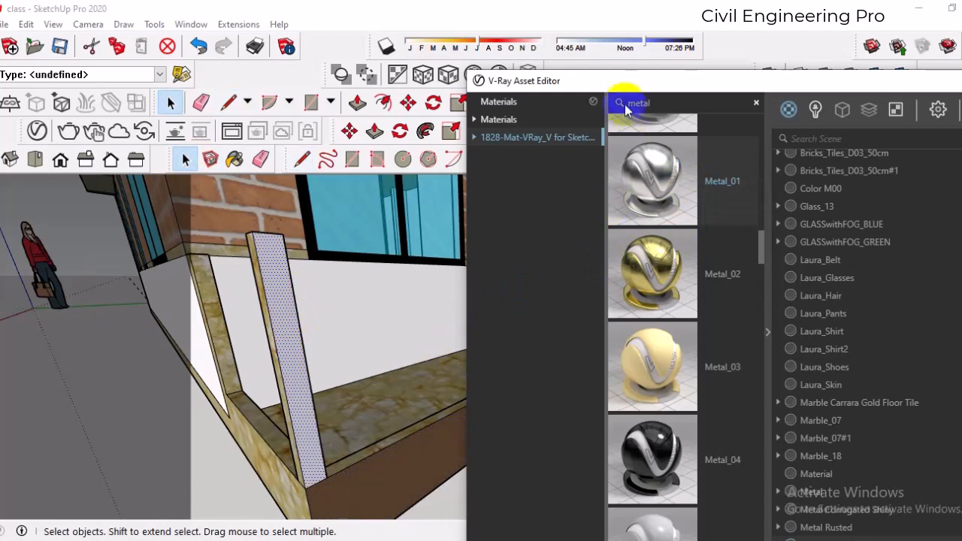
{"action": "double_click", "coordinate": [552, 80]}
{"action": "left_click", "coordinate": [937, 300]}
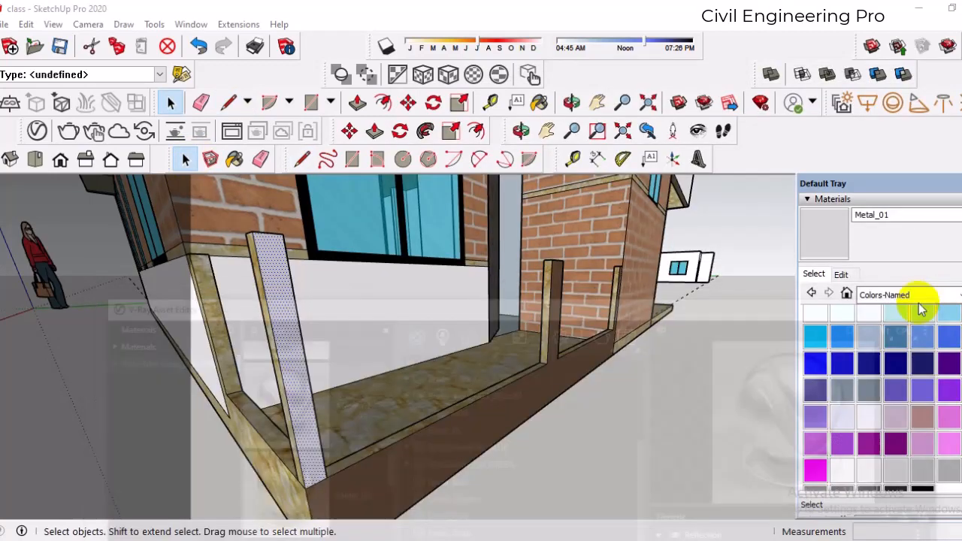
{"action": "left_click", "coordinate": [827, 198]}
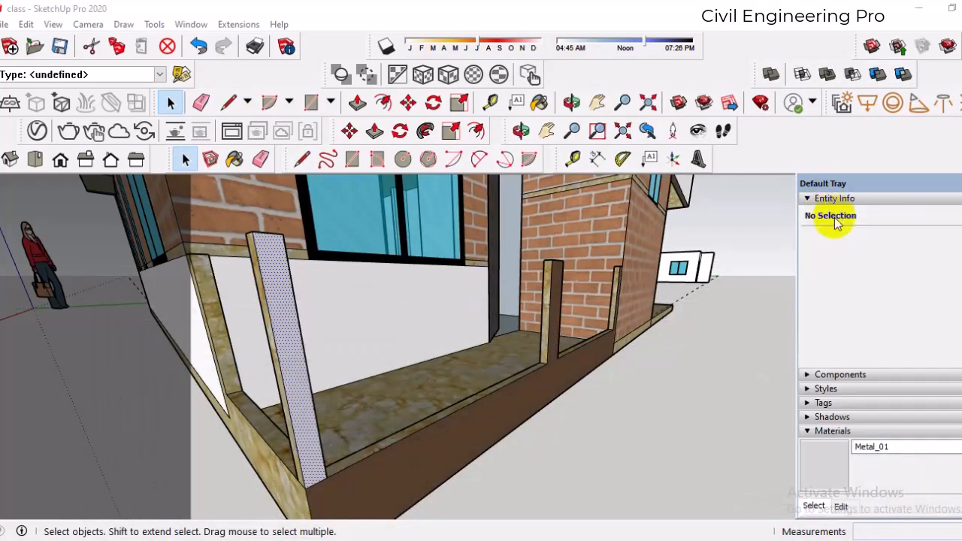
{"action": "left_click", "coordinate": [814, 251]}
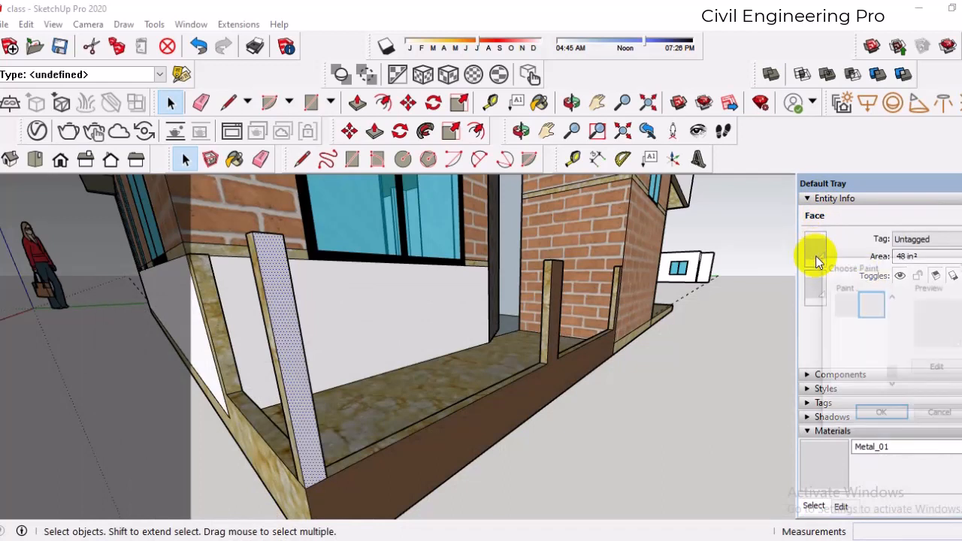
{"action": "left_click", "coordinate": [936, 368]}
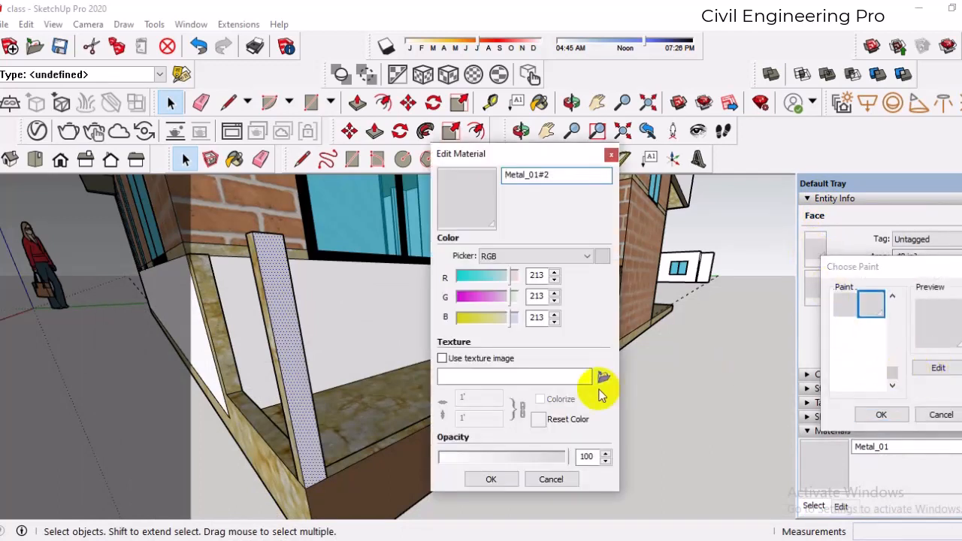
{"action": "left_click", "coordinate": [610, 158]}
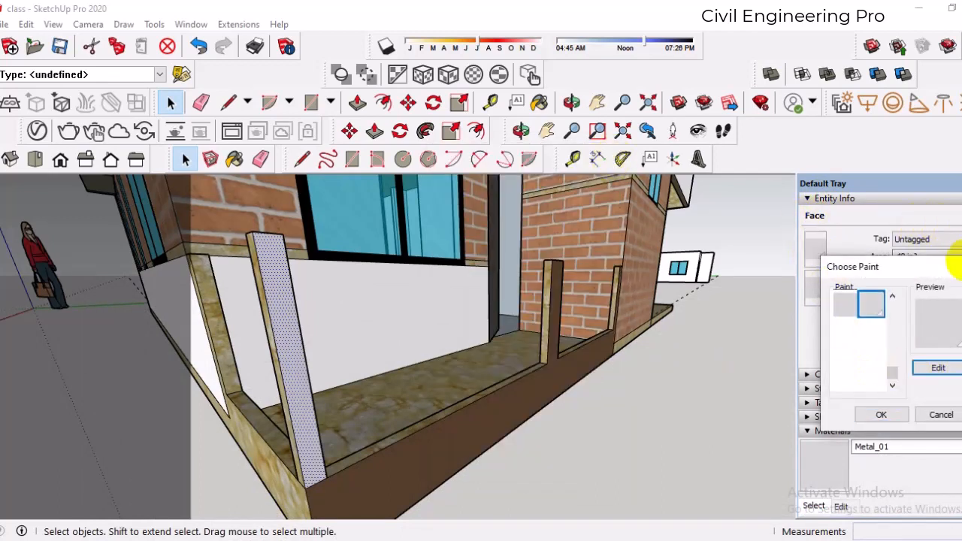
{"action": "left_click", "coordinate": [958, 265]}
- Draw a line across the base of the post at the house's white wall to separate it from the kerb face
{"action": "middle_click_drag", "start_coordinate": [361, 369], "coordinate": [451, 367]}
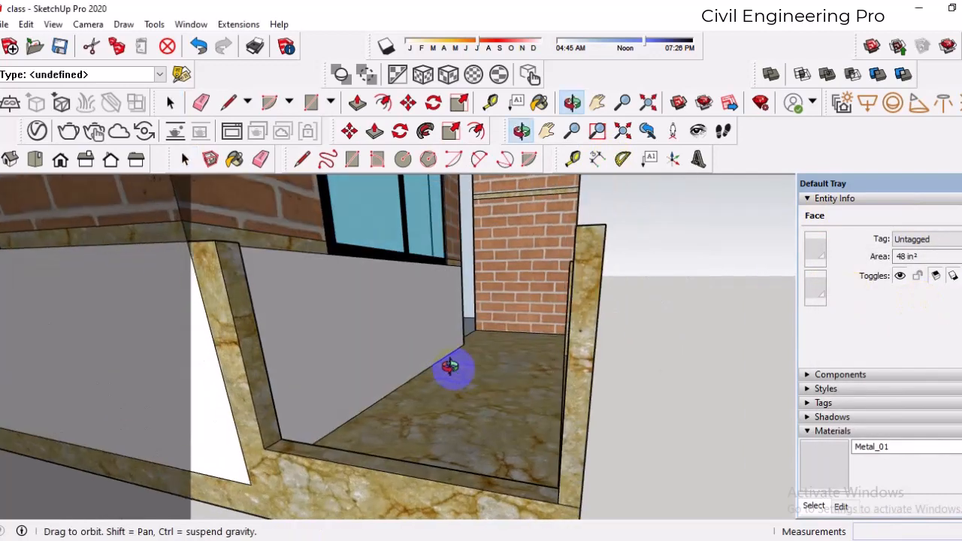
{"action": "scroll", "coordinate": [282, 462], "scroll_direction": "up", "scroll_amount": 2}
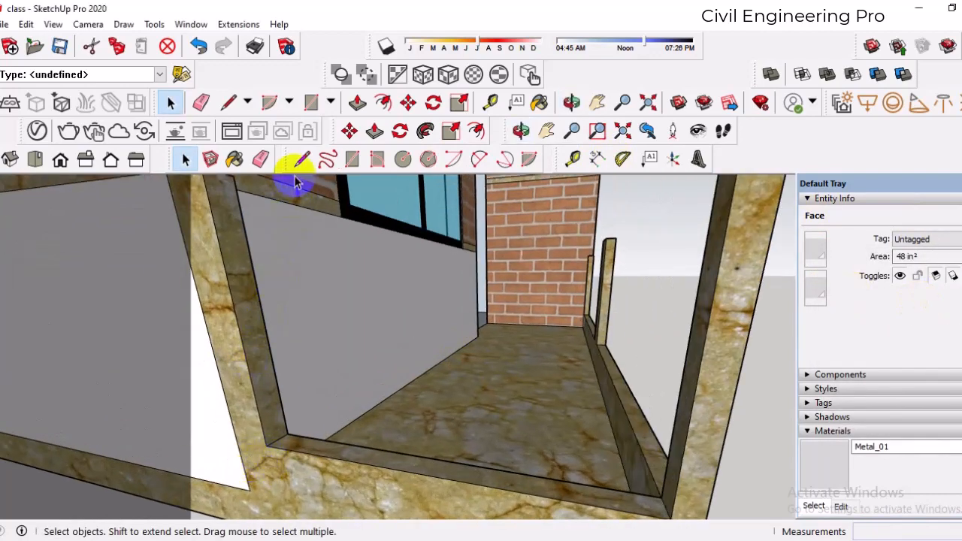
{"action": "left_click", "coordinate": [300, 159]}
{"action": "left_click", "coordinate": [267, 446]}
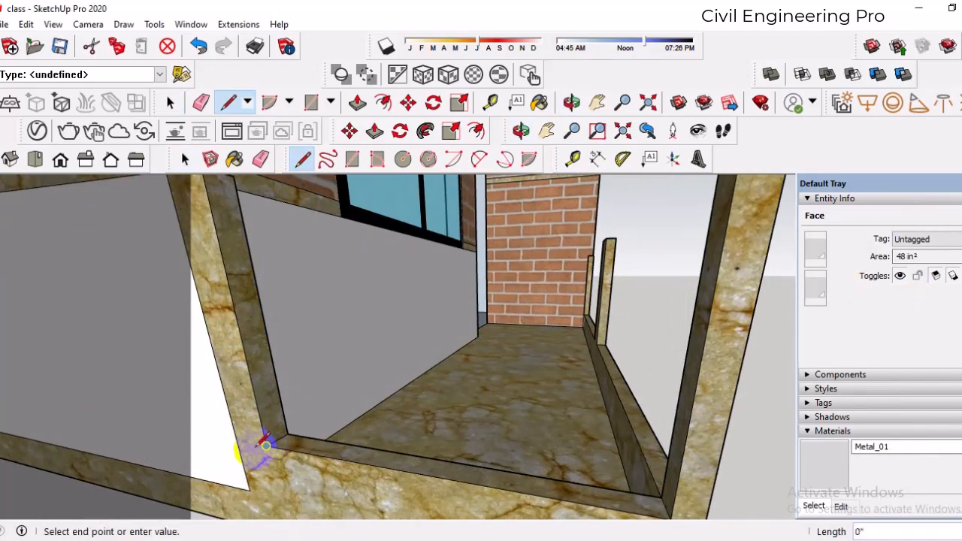
{"action": "middle_click_drag", "start_coordinate": [268, 439], "coordinate": [424, 430]}
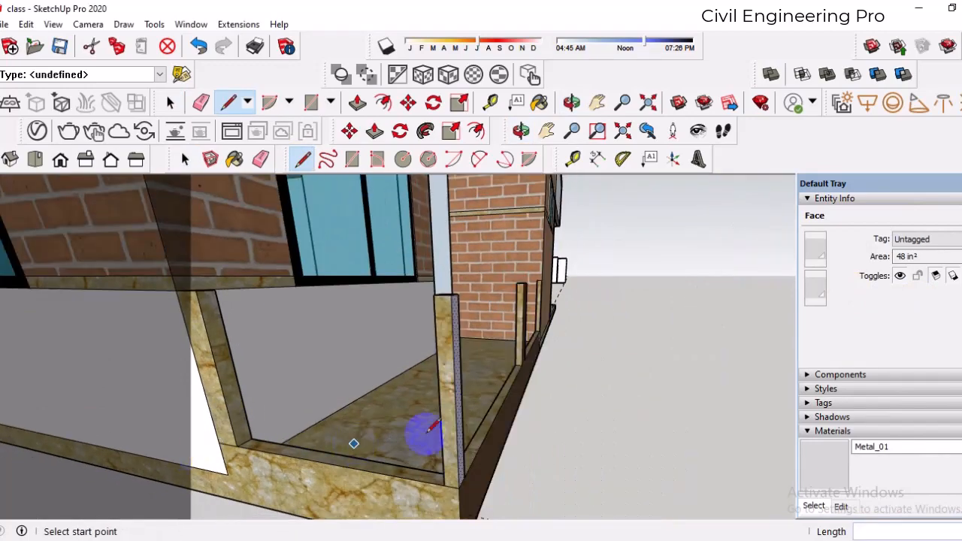
- Draw lines across the outer bases of the middle post and the brick-wall post to separate their front faces from the kerb
{"action": "middle_click_drag", "start_coordinate": [559, 365], "coordinate": [468, 363]}
{"action": "scroll", "coordinate": [462, 361], "scroll_direction": "up", "scroll_amount": 5}
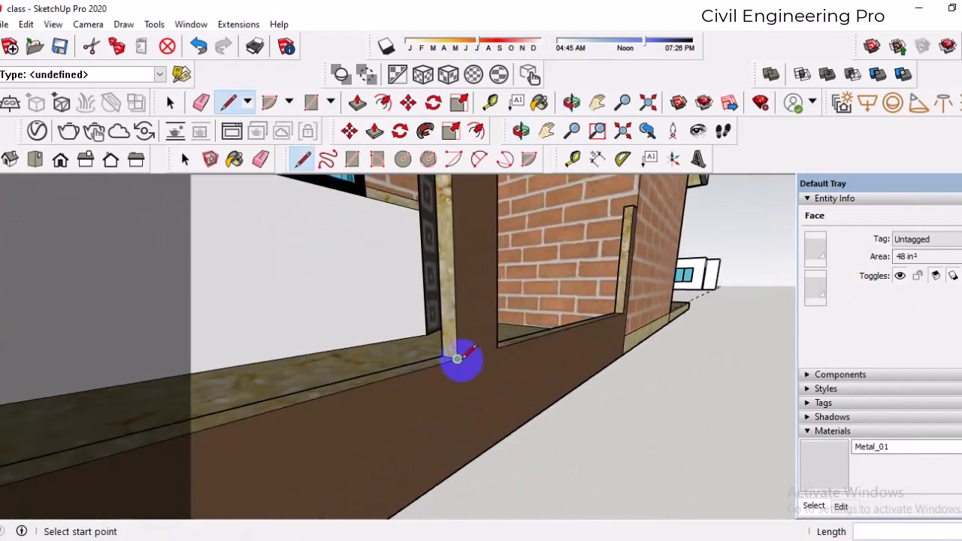
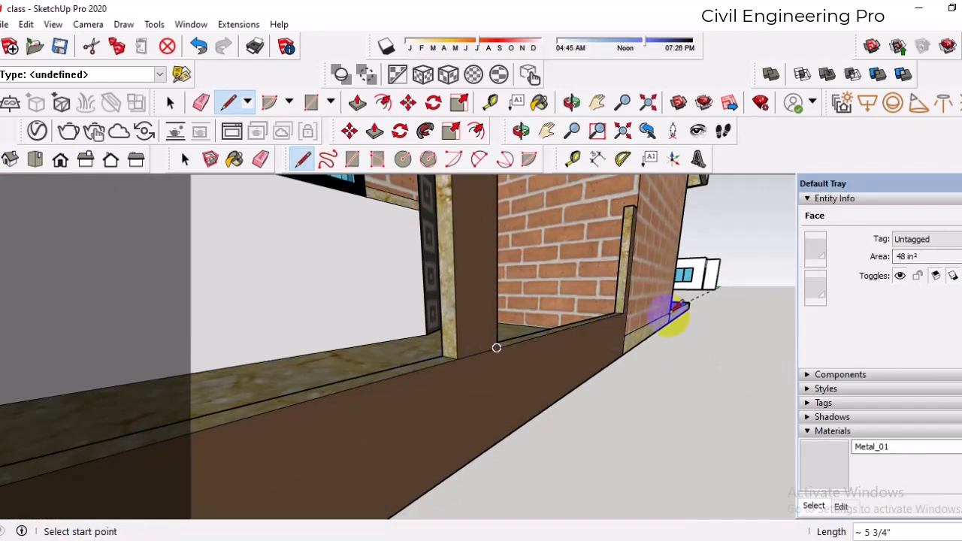
{"action": "middle_click_drag", "start_coordinate": [672, 312], "coordinate": [524, 322]}
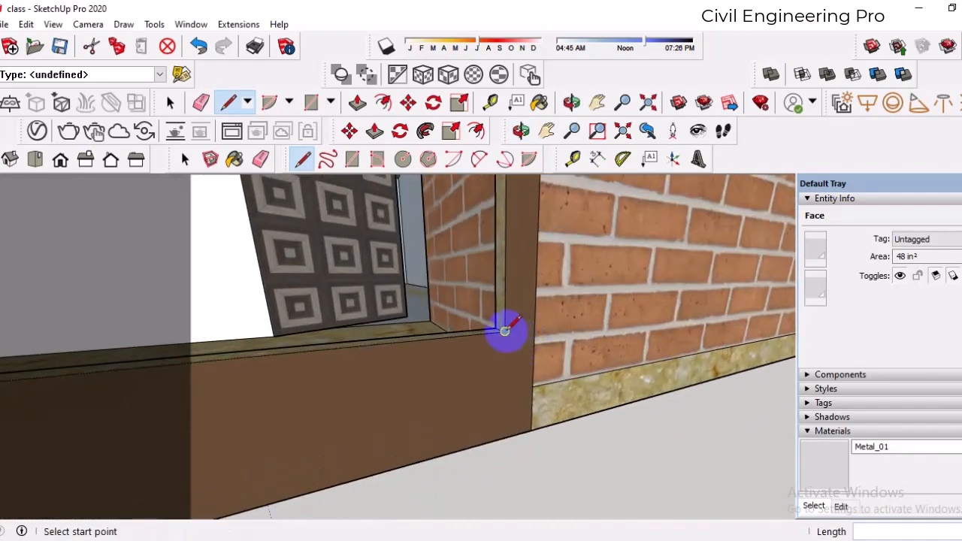
- Draw a line across the porch-side base of the post against the brick wall to split it from the kerb's inner face
{"action": "mouse_move", "coordinate": [428, 381]}
{"action": "middle_mouse_down"}
{"action": "mouse_move", "coordinate": [541, 402]}
{"action": "mouse_move", "coordinate": [760, 378]}
{"action": "mouse_move", "coordinate": [652, 389]}
{"action": "mouse_move", "coordinate": [466, 258]}
{"action": "middle_mouse_up"}
{"action": "scroll", "coordinate": [567, 322], "scroll_direction": "up", "scroll_amount": 2}
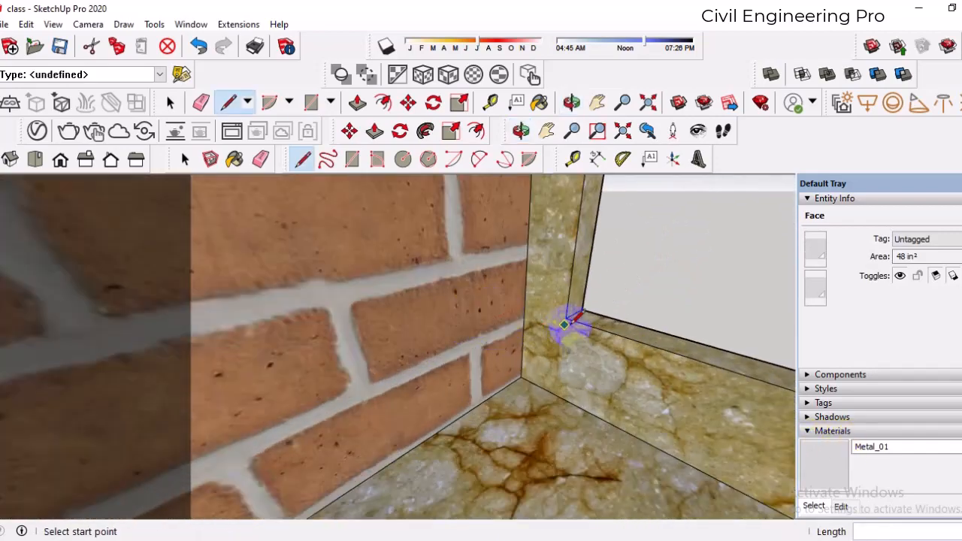
{"action": "scroll", "coordinate": [453, 303], "scroll_direction": "down", "scroll_amount": 2}
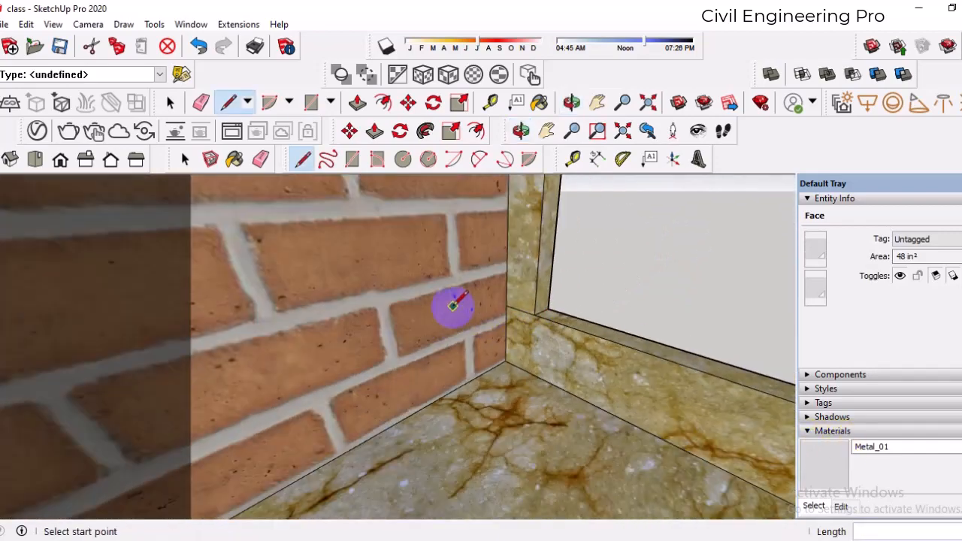
{"action": "scroll", "coordinate": [451, 307], "scroll_direction": "up", "scroll_amount": 5}
{"action": "scroll", "coordinate": [461, 303], "scroll_direction": "down", "scroll_amount": 5}
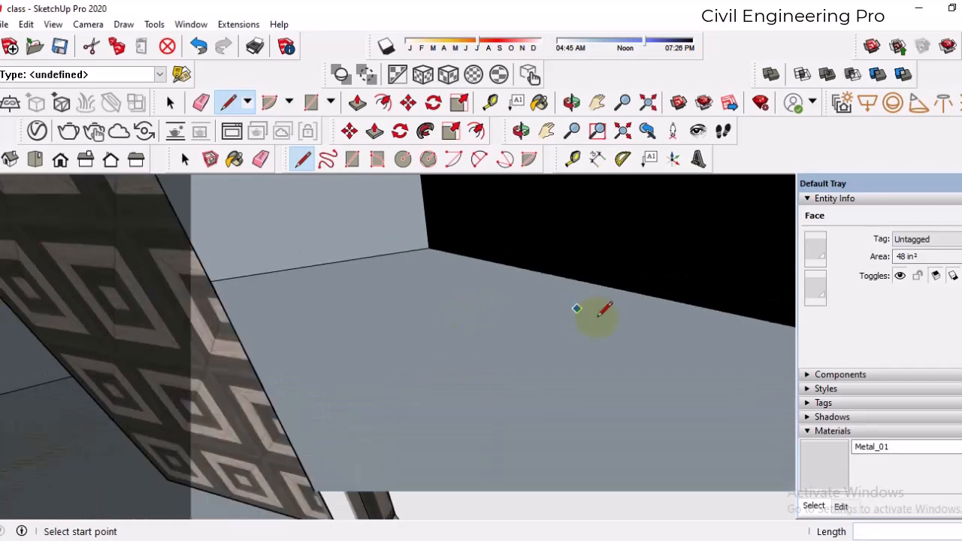
{"action": "scroll", "coordinate": [535, 376], "scroll_direction": "down", "scroll_amount": 3}
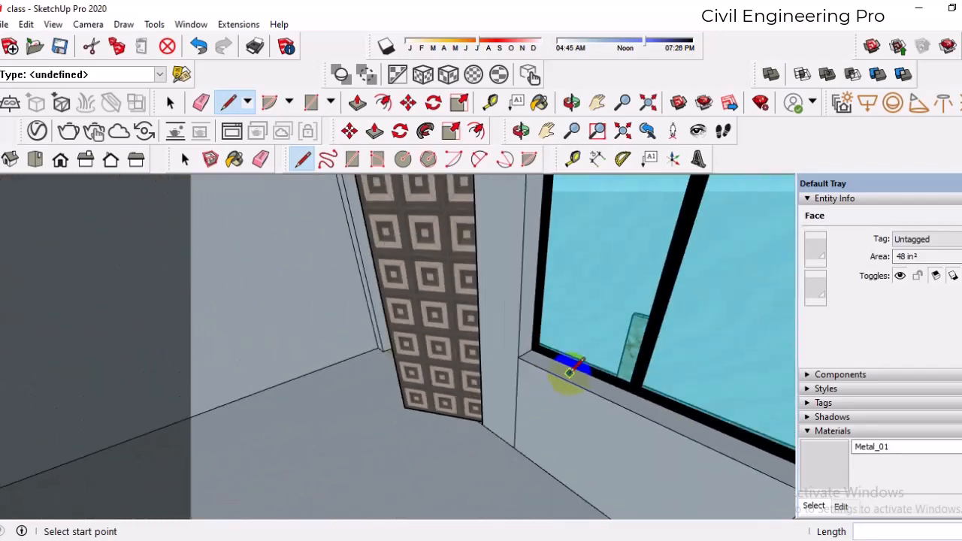
{"action": "scroll", "coordinate": [688, 366], "scroll_direction": "down", "scroll_amount": 3}
- Draw a line across the porch-side base of the middle post to separate its inner face from the kerb
{"action": "middle_click_drag", "start_coordinate": [688, 366], "coordinate": [500, 345]}
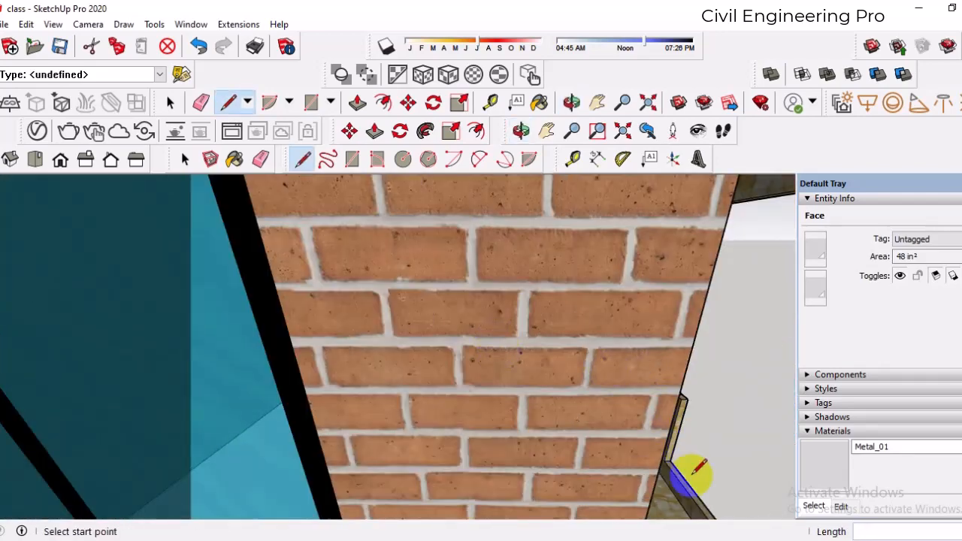
{"action": "scroll", "coordinate": [688, 470], "scroll_direction": "down", "scroll_amount": 6}
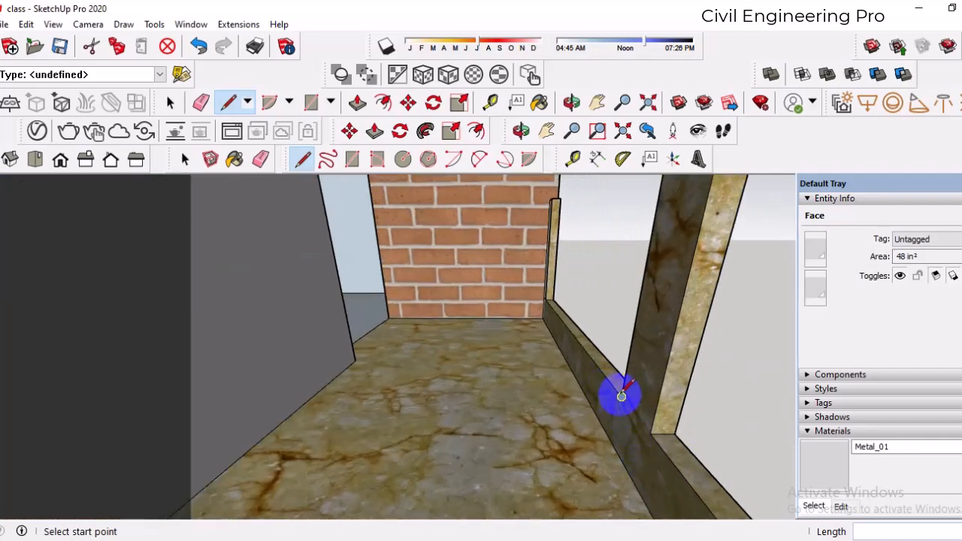
{"action": "left_click", "coordinate": [621, 396]}
{"action": "key", "text": "Escape"}
{"action": "scroll", "coordinate": [591, 323], "scroll_direction": "down", "scroll_amount": 6}
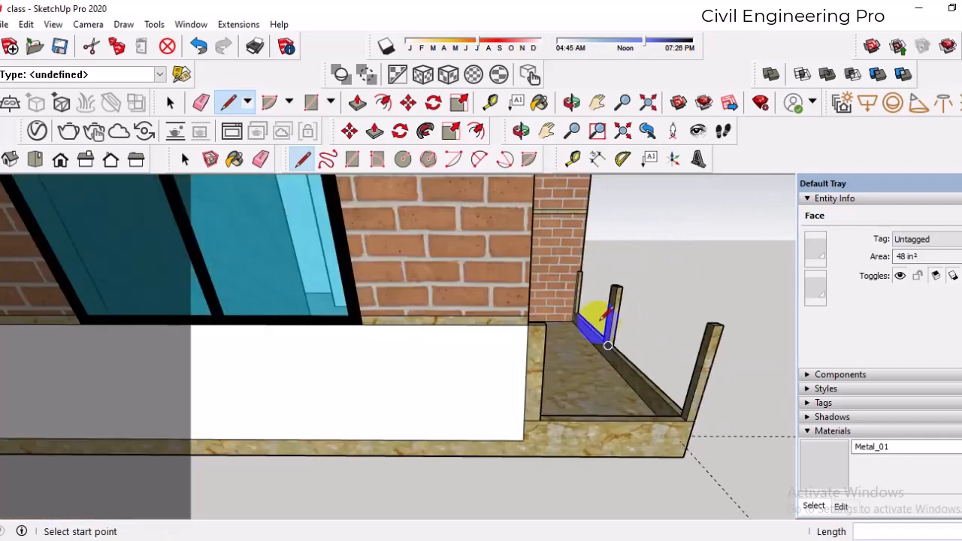
- Separate the corner post's inner faces from the kerb with a line across their base and end the Line command
{"action": "middle_click_drag", "start_coordinate": [689, 442], "coordinate": [787, 465]}
{"action": "scroll", "coordinate": [605, 324], "scroll_direction": "up", "scroll_amount": 10}
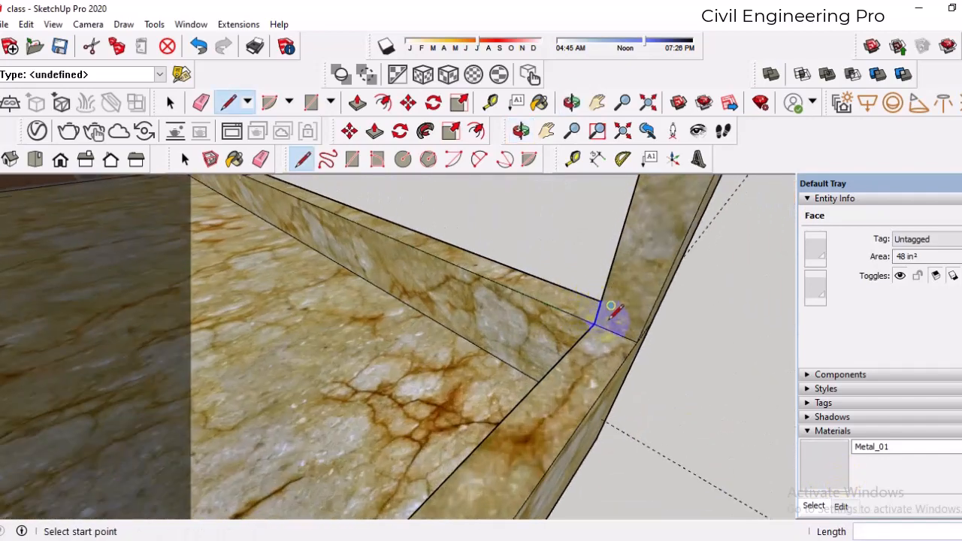
{"action": "key", "text": "Escape"}
{"action": "scroll", "coordinate": [569, 365], "scroll_direction": "down", "scroll_amount": 3}
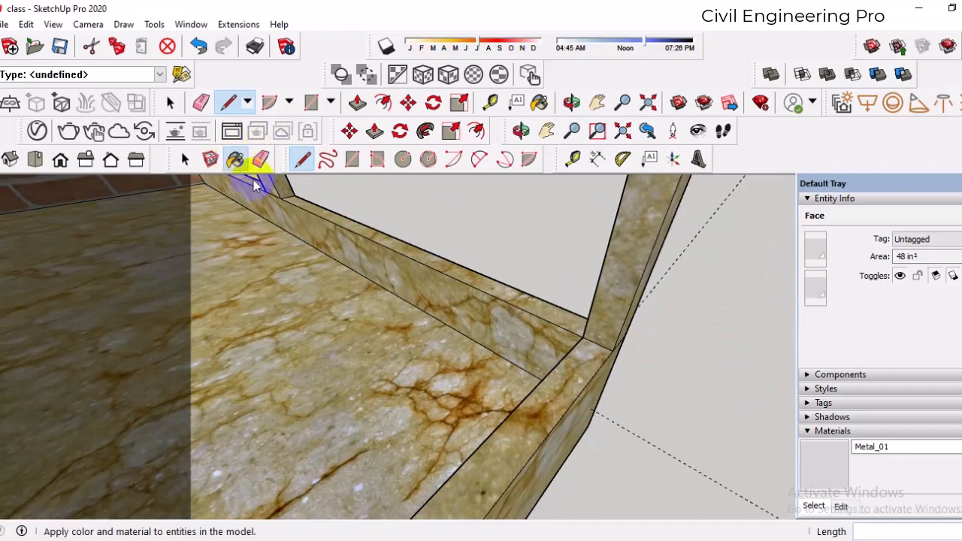
- Paint the remaining outer and inner side faces of the corner post with Metal_01
{"action": "left_click", "coordinate": [235, 158]}
{"action": "mouse_move", "coordinate": [496, 312]}
{"action": "middle_mouse_down"}
{"action": "mouse_move", "coordinate": [161, 286]}
{"action": "mouse_move", "coordinate": [406, 284]}
{"action": "middle_mouse_up"}
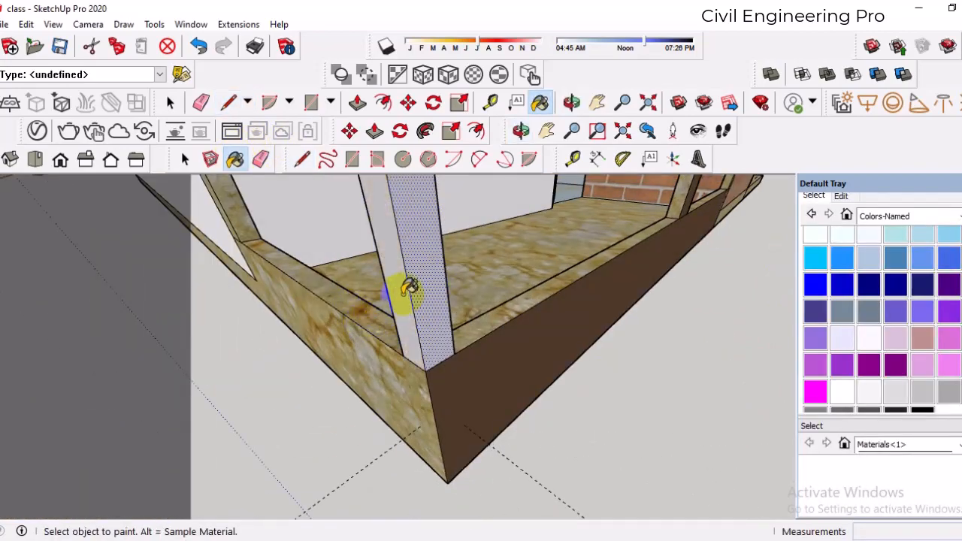
{"action": "middle_click_drag", "start_coordinate": [404, 286], "coordinate": [638, 314]}
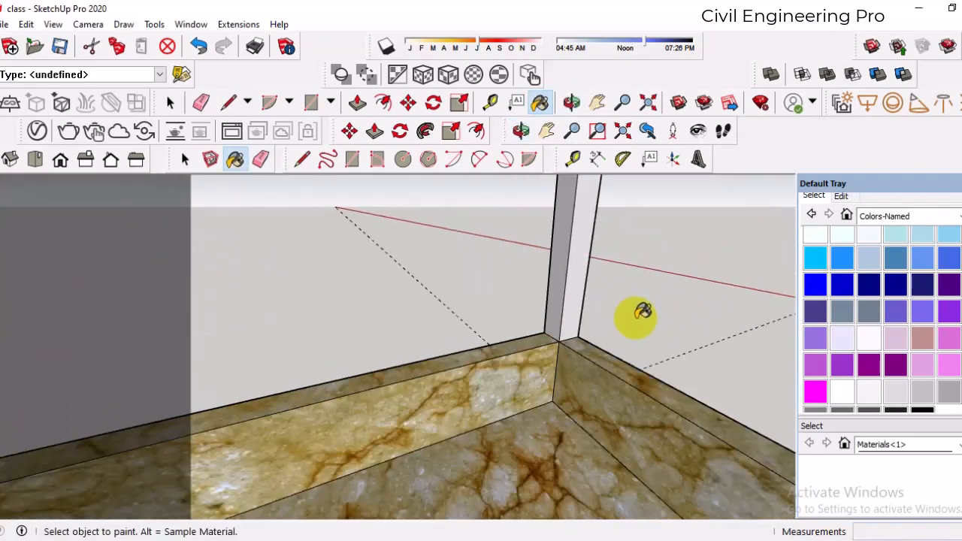
- Paint the inner and outer faces of the post at the white house wall with Metal_01
{"action": "scroll", "coordinate": [639, 314], "scroll_direction": "up", "scroll_amount": 5}
{"action": "scroll", "coordinate": [404, 314], "scroll_direction": "up", "scroll_amount": 3}
{"action": "scroll", "coordinate": [398, 310], "scroll_direction": "down", "scroll_amount": 2}
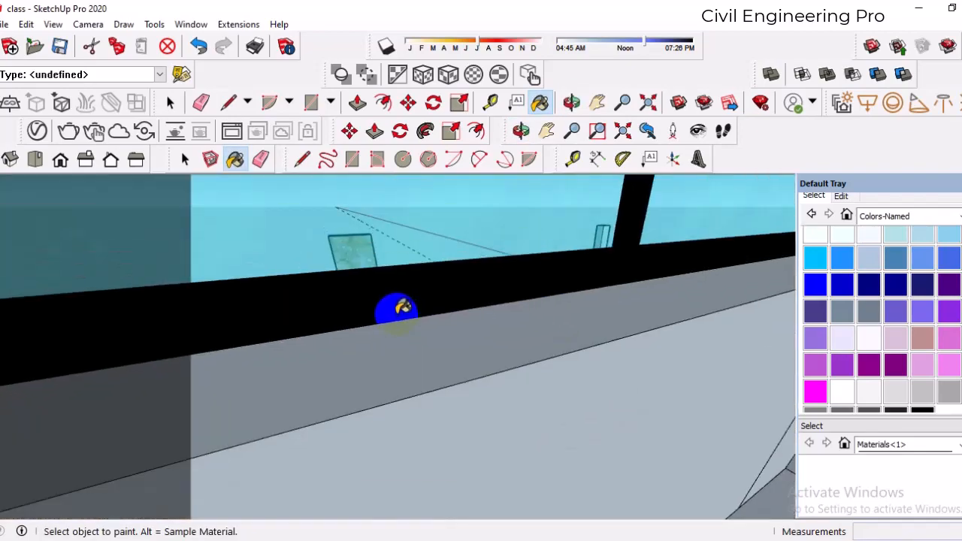
{"action": "scroll", "coordinate": [399, 251], "scroll_direction": "down", "scroll_amount": 3}
{"action": "mouse_move", "coordinate": [398, 251]}
{"action": "middle_mouse_down"}
{"action": "mouse_move", "coordinate": [402, 232]}
{"action": "mouse_move", "coordinate": [478, 311]}
{"action": "mouse_move", "coordinate": [799, 350]}
{"action": "mouse_move", "coordinate": [576, 311]}
{"action": "middle_mouse_up"}
{"action": "scroll", "coordinate": [333, 276], "scroll_direction": "up", "scroll_amount": 3}
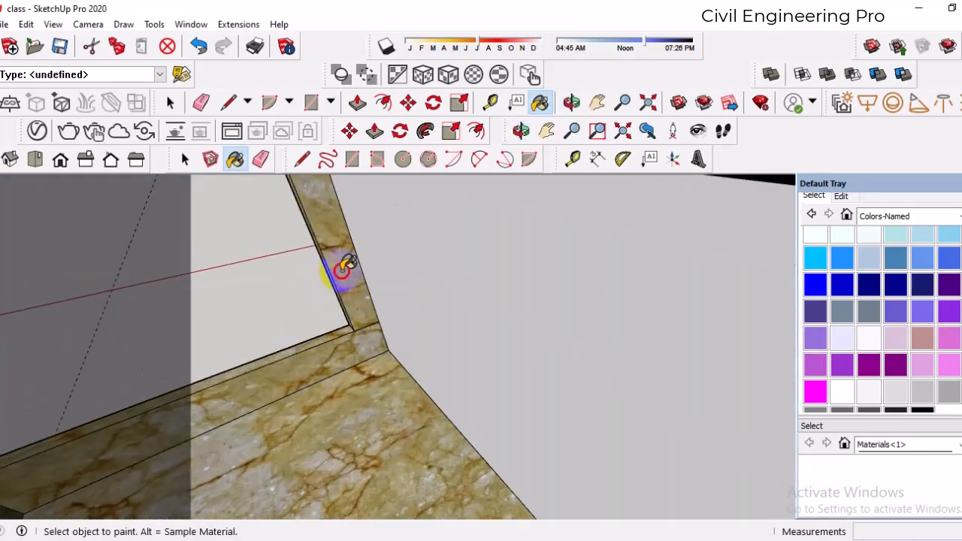
{"action": "left_click", "coordinate": [342, 270]}
{"action": "middle_click_drag", "start_coordinate": [350, 291], "coordinate": [611, 215]}
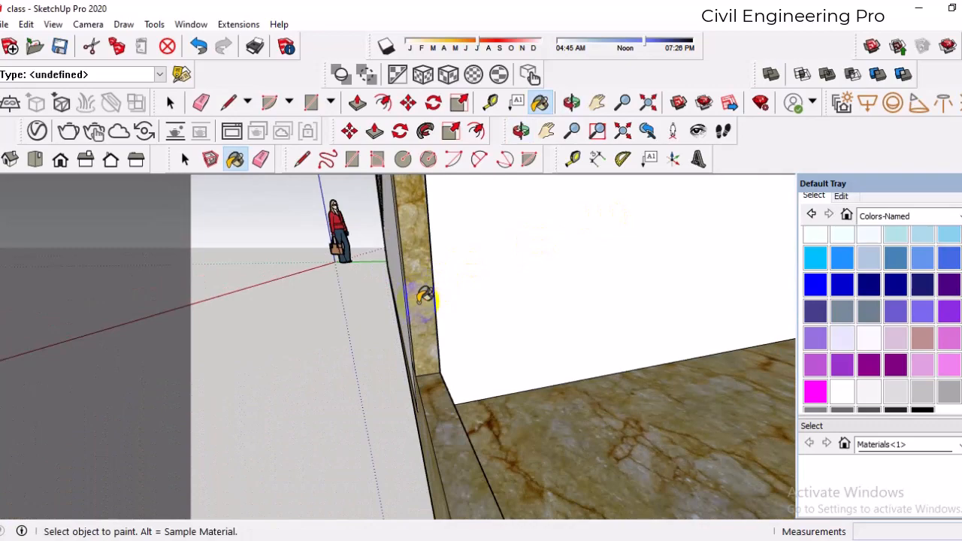
{"action": "middle_click_drag", "start_coordinate": [425, 296], "coordinate": [457, 242]}
{"action": "scroll", "coordinate": [426, 368], "scroll_direction": "down", "scroll_amount": 2}
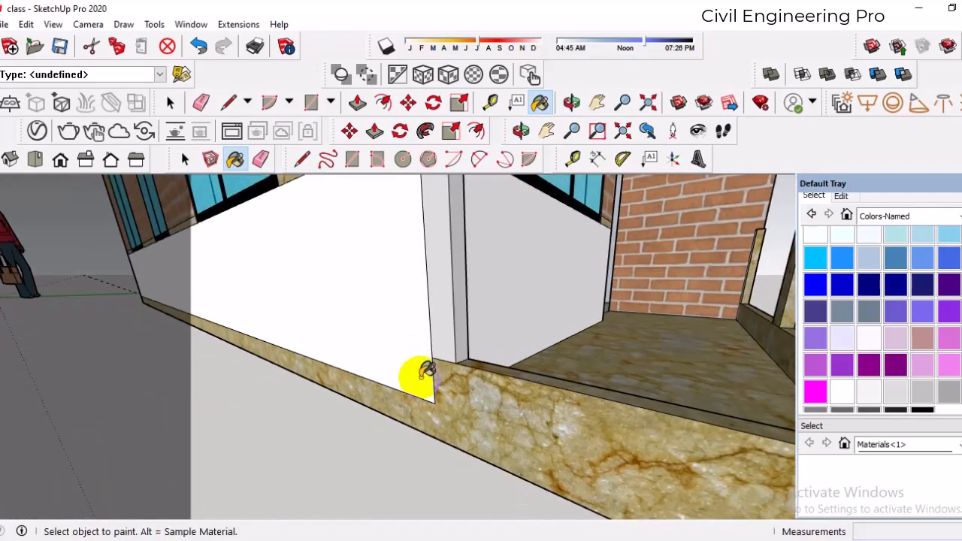
- Paint the side faces and top of the middle porch post with Metal_01
{"action": "scroll", "coordinate": [426, 368], "scroll_direction": "down", "scroll_amount": 3}
{"action": "middle_click_drag", "start_coordinate": [404, 369], "coordinate": [498, 380]}
{"action": "scroll", "coordinate": [648, 324], "scroll_direction": "up", "scroll_amount": 3}
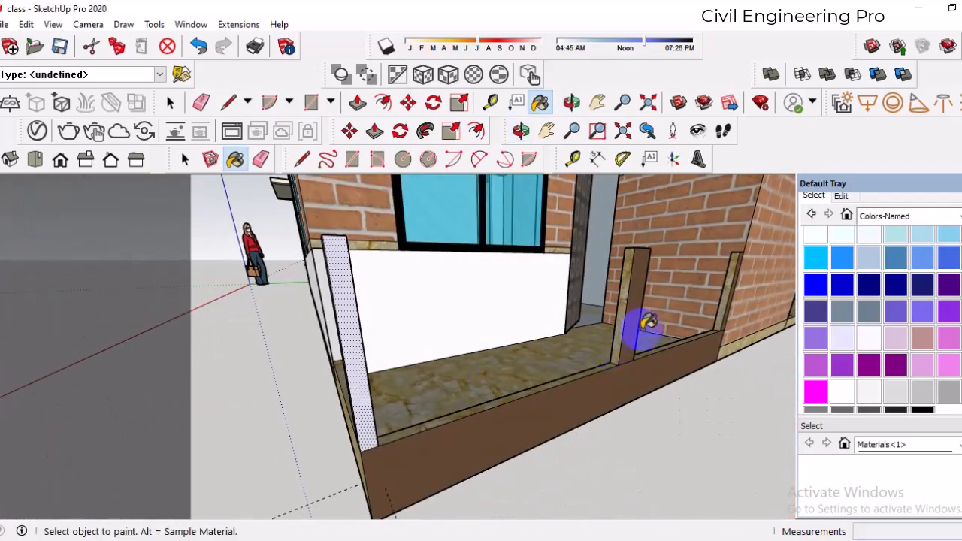
{"action": "scroll", "coordinate": [615, 317], "scroll_direction": "up", "scroll_amount": 2}
{"action": "left_click", "coordinate": [630, 316]}
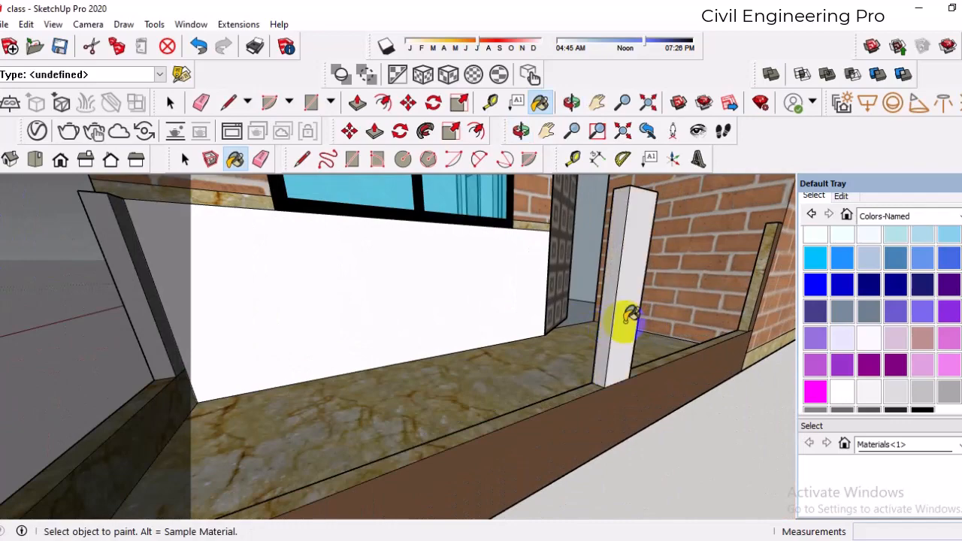
{"action": "mouse_move", "coordinate": [556, 331]}
{"action": "middle_mouse_down"}
{"action": "mouse_move", "coordinate": [290, 391]}
{"action": "mouse_move", "coordinate": [387, 346]}
{"action": "mouse_move", "coordinate": [279, 343]}
{"action": "mouse_move", "coordinate": [431, 300]}
{"action": "mouse_move", "coordinate": [458, 323]}
{"action": "mouse_move", "coordinate": [396, 293]}
{"action": "middle_mouse_up"}
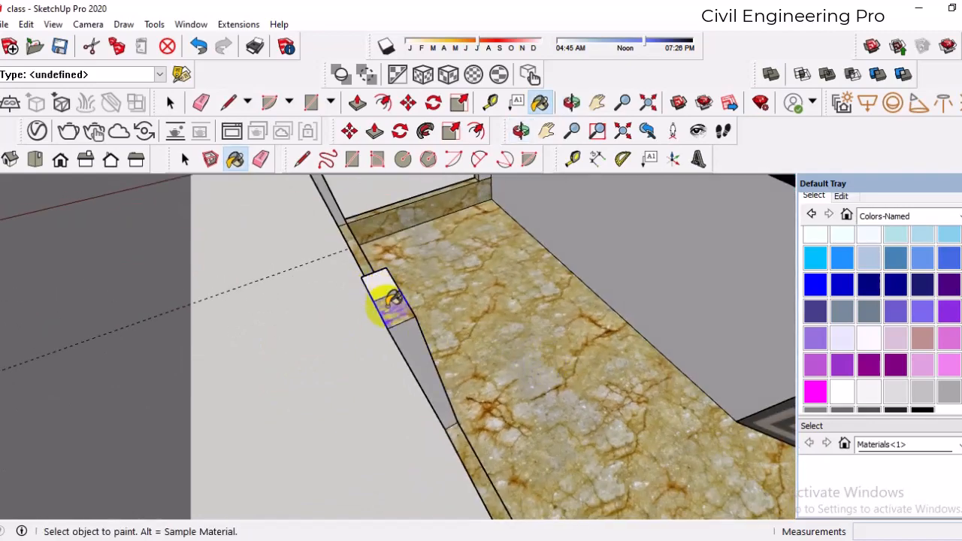
{"action": "scroll", "coordinate": [387, 300], "scroll_direction": "down", "scroll_amount": 5}
- Paint the top and side faces of the post against the brick wall with Metal_01
{"action": "middle_click_drag", "start_coordinate": [421, 265], "coordinate": [669, 331]}
{"action": "scroll", "coordinate": [666, 335], "scroll_direction": "up", "scroll_amount": 4}
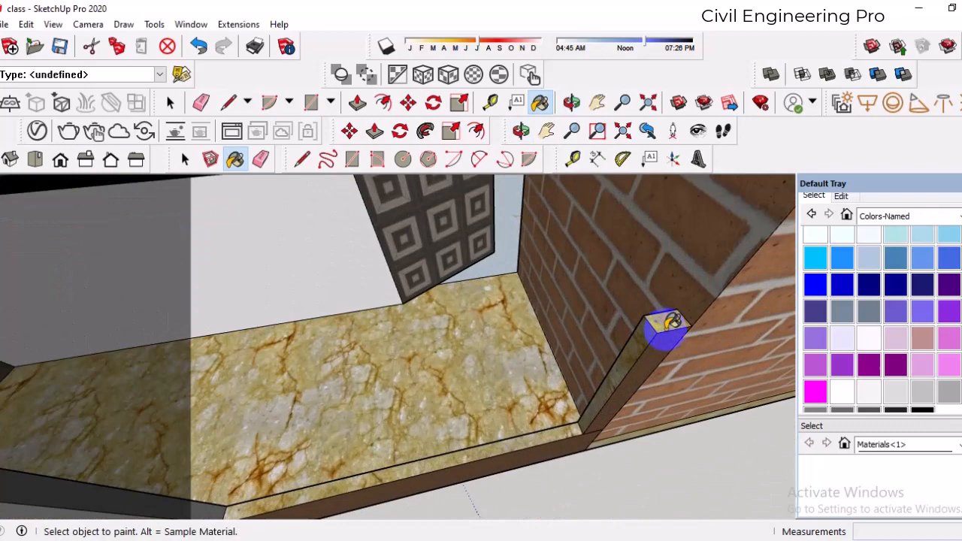
{"action": "middle_click_drag", "start_coordinate": [600, 359], "coordinate": [638, 273]}
{"action": "scroll", "coordinate": [627, 241], "scroll_direction": "up", "scroll_amount": 4}
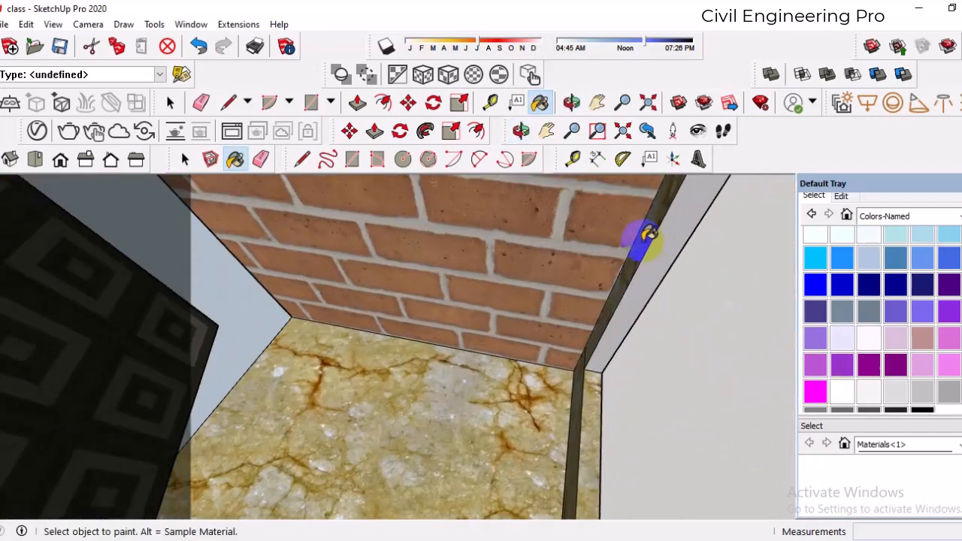
{"action": "scroll", "coordinate": [648, 234], "scroll_direction": "down", "scroll_amount": 6}
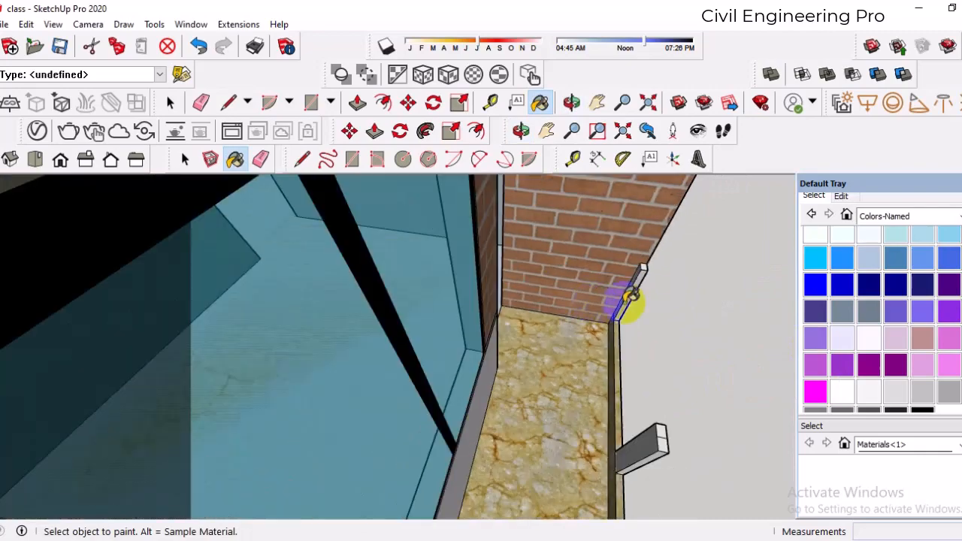
{"action": "middle_click_drag", "start_coordinate": [634, 301], "coordinate": [476, 232]}
{"action": "scroll", "coordinate": [482, 235], "scroll_direction": "down", "scroll_amount": 6}
{"action": "mouse_move", "coordinate": [322, 318]}
{"action": "middle_mouse_down"}
{"action": "mouse_move", "coordinate": [405, 310]}
{"action": "mouse_move", "coordinate": [296, 316]}
{"action": "middle_mouse_up"}
{"action": "scroll", "coordinate": [290, 285], "scroll_direction": "up", "scroll_amount": 8}
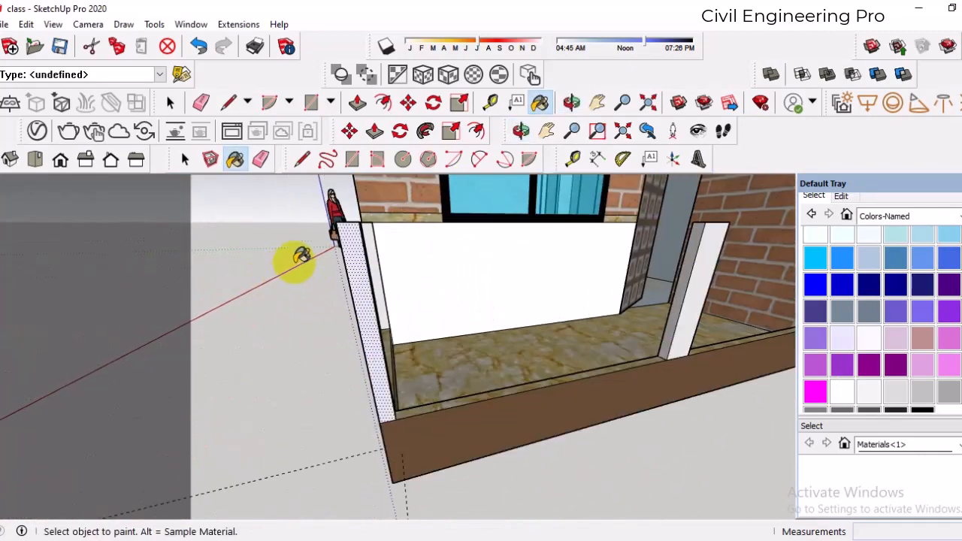
{"action": "scroll", "coordinate": [408, 269], "scroll_direction": "down", "scroll_amount": 3}
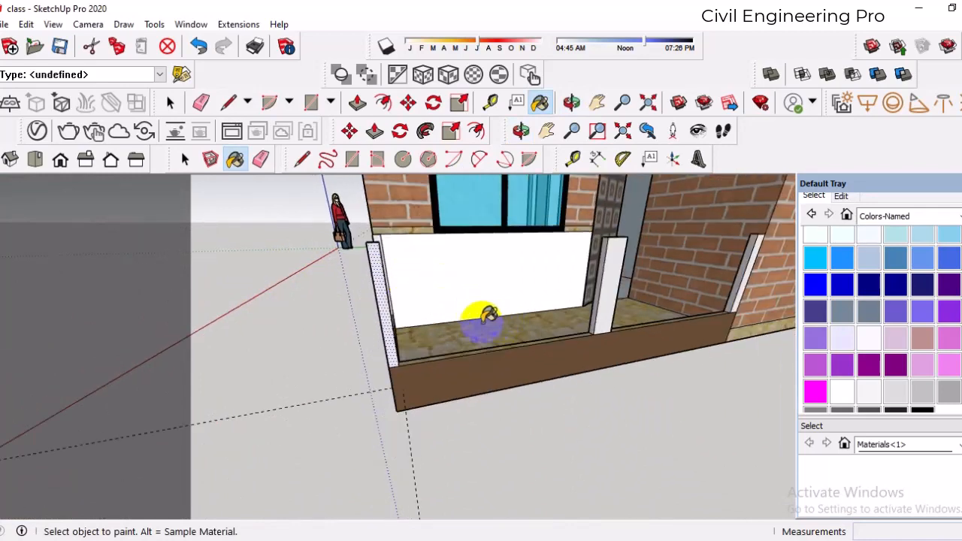
{"action": "middle_click_drag", "start_coordinate": [484, 314], "coordinate": [376, 266]}
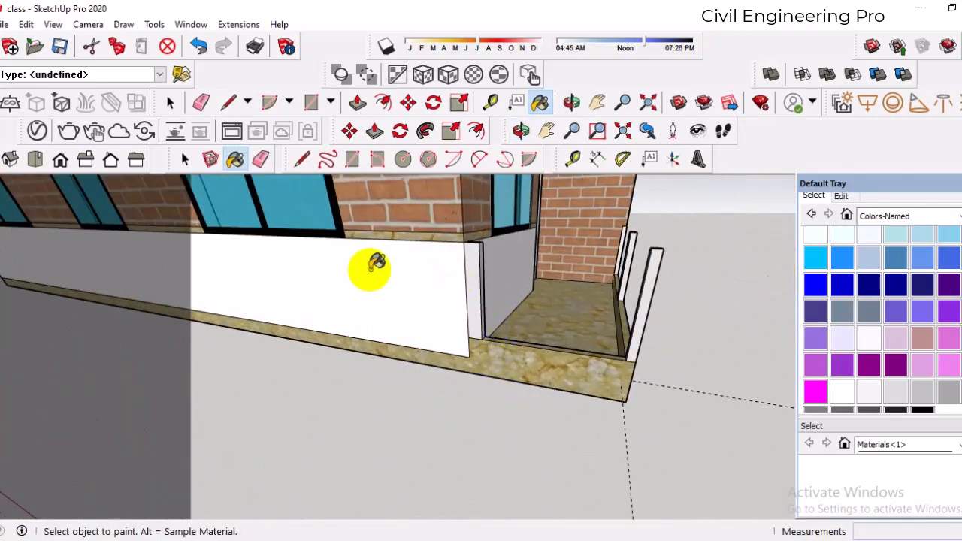
- Draw a rectangular panel about 2' 11 1/8" by 2' between the post at the white house wall and the corner post
{"action": "left_click", "coordinate": [353, 158]}
{"action": "scroll", "coordinate": [475, 230], "scroll_direction": "up", "scroll_amount": 2}
{"action": "scroll", "coordinate": [481, 229], "scroll_direction": "up", "scroll_amount": 3}
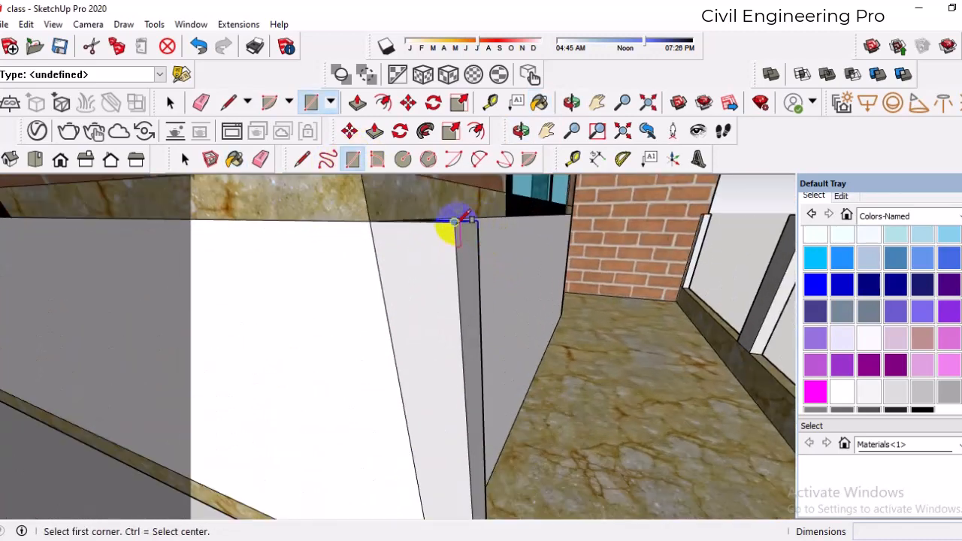
{"action": "left_click", "coordinate": [454, 223]}
{"action": "scroll", "coordinate": [447, 232], "scroll_direction": "down", "scroll_amount": 2}
{"action": "middle_click_drag", "start_coordinate": [446, 232], "coordinate": [564, 331]}
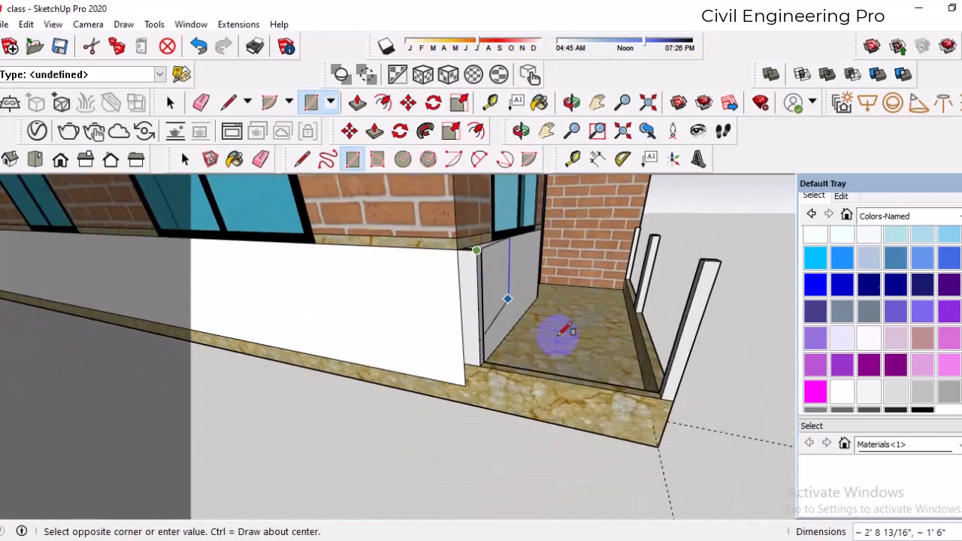
{"action": "left_click", "coordinate": [662, 397]}
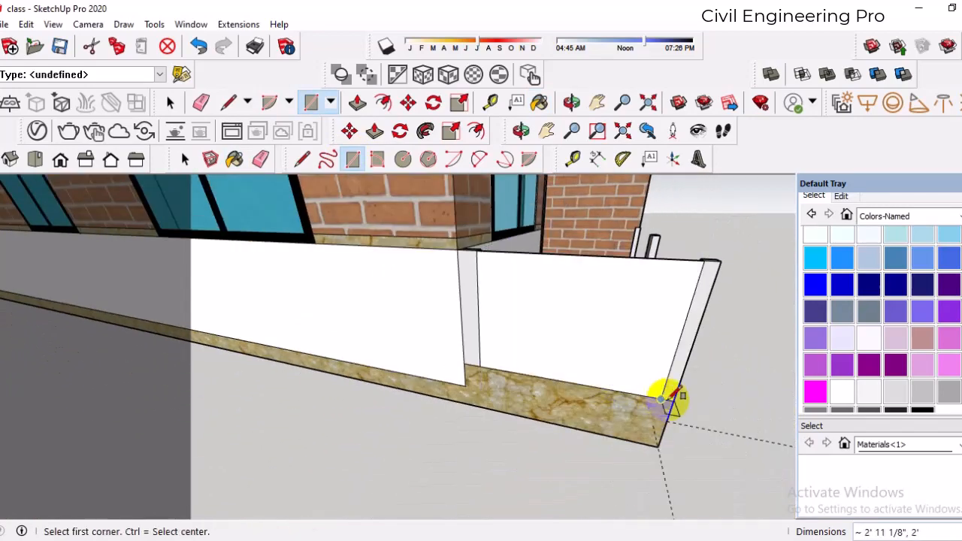
- Draw a rectangular panel about 4' 1" wide along the front kerb between the corner post and the middle post
{"action": "middle_click_drag", "start_coordinate": [670, 369], "coordinate": [447, 350]}
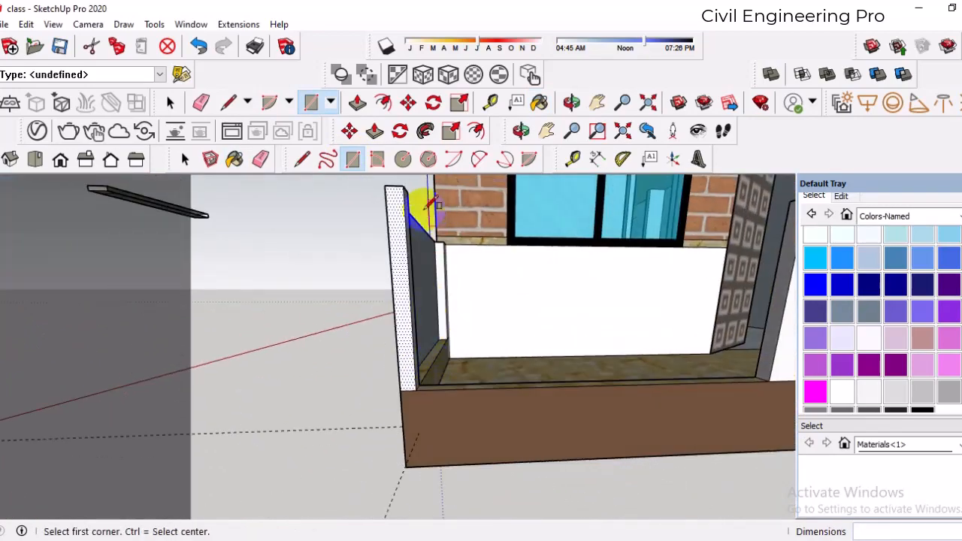
{"action": "left_click", "coordinate": [406, 187]}
{"action": "scroll", "coordinate": [323, 279], "scroll_direction": "down", "scroll_amount": 5}
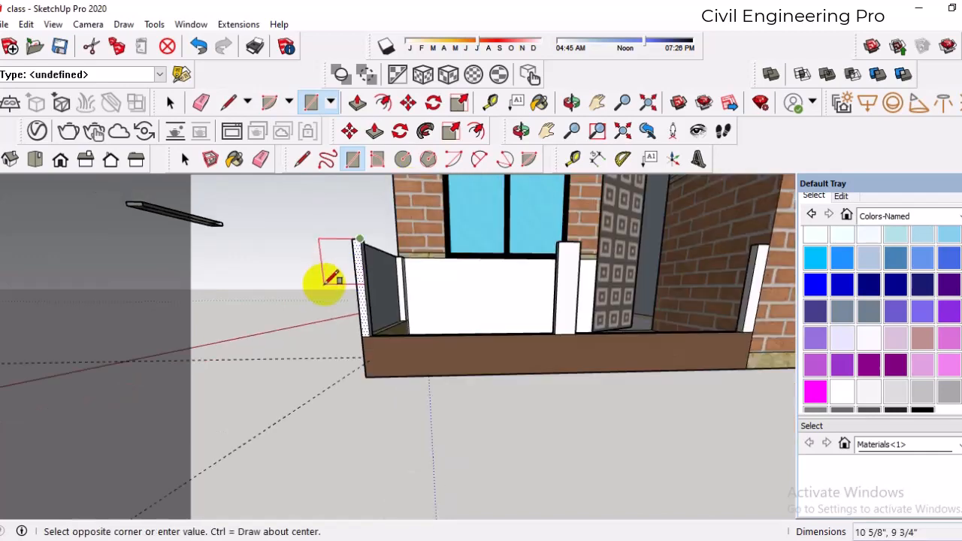
{"action": "scroll", "coordinate": [440, 318], "scroll_direction": "up", "scroll_amount": 5}
{"action": "scroll", "coordinate": [363, 267], "scroll_direction": "up", "scroll_amount": 2}
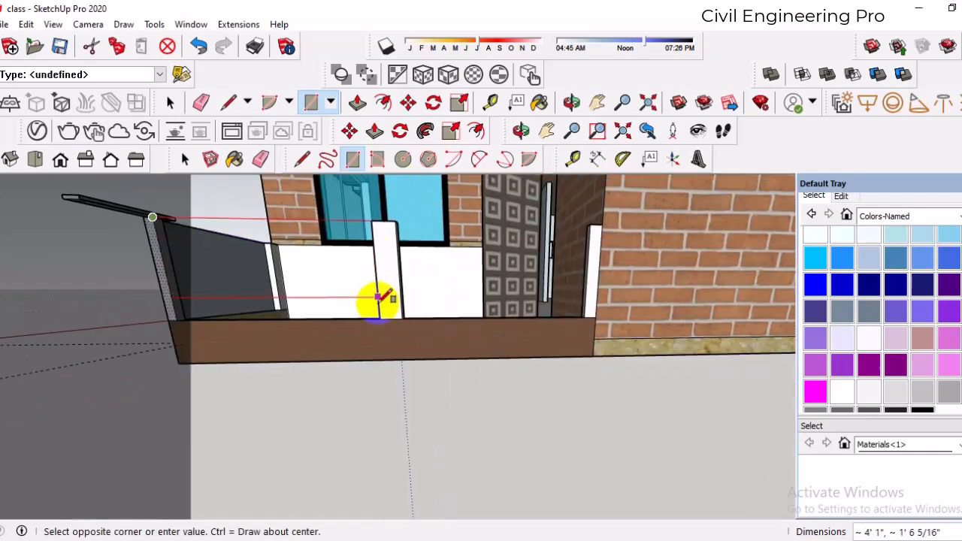
{"action": "left_click", "coordinate": [380, 316]}
- Draw a rectangular panel about 4' 1" by 2' between the middle post and the post against the brick wall
{"action": "scroll", "coordinate": [403, 285], "scroll_direction": "up", "scroll_amount": 1}
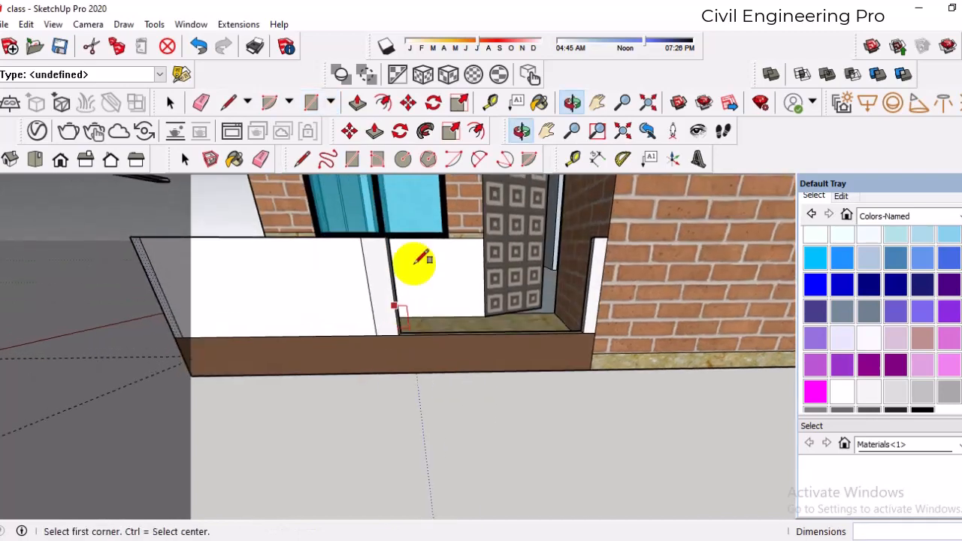
{"action": "left_click", "coordinate": [386, 237]}
{"action": "left_click", "coordinate": [576, 325]}
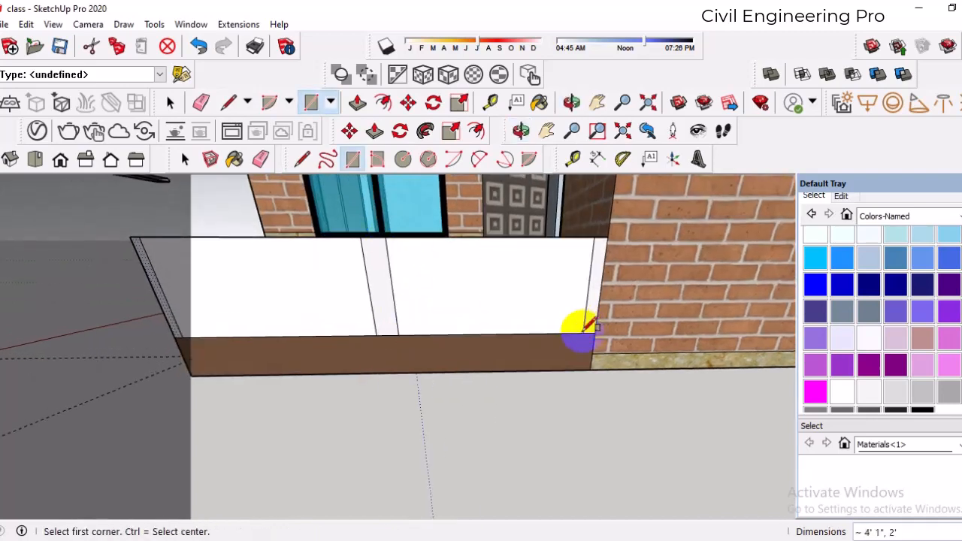
{"action": "scroll", "coordinate": [489, 320], "scroll_direction": "down", "scroll_amount": 2}
{"action": "scroll", "coordinate": [511, 325], "scroll_direction": "down", "scroll_amount": 2}
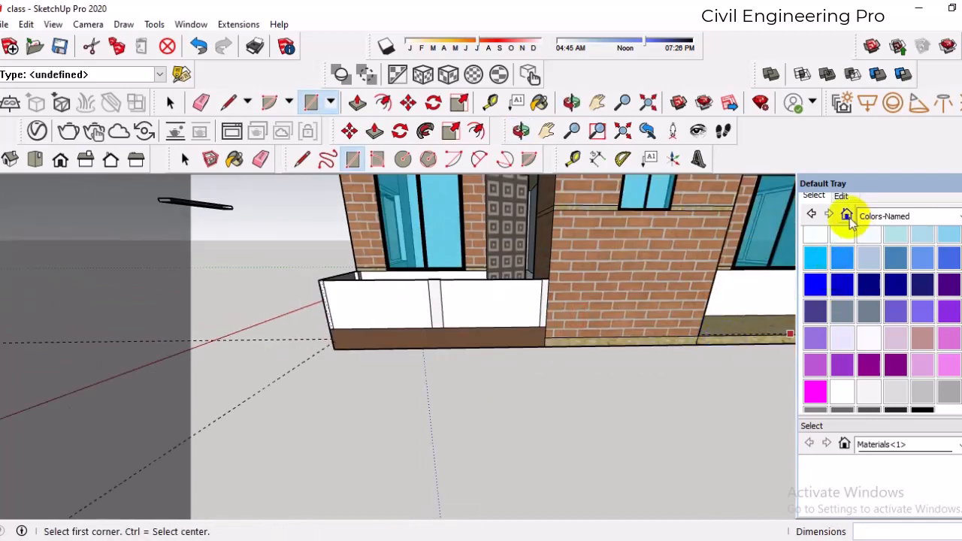
- Search the V-Ray material library for "glass" and browse to the beer_glass material
{"action": "left_click", "coordinate": [40, 132]}
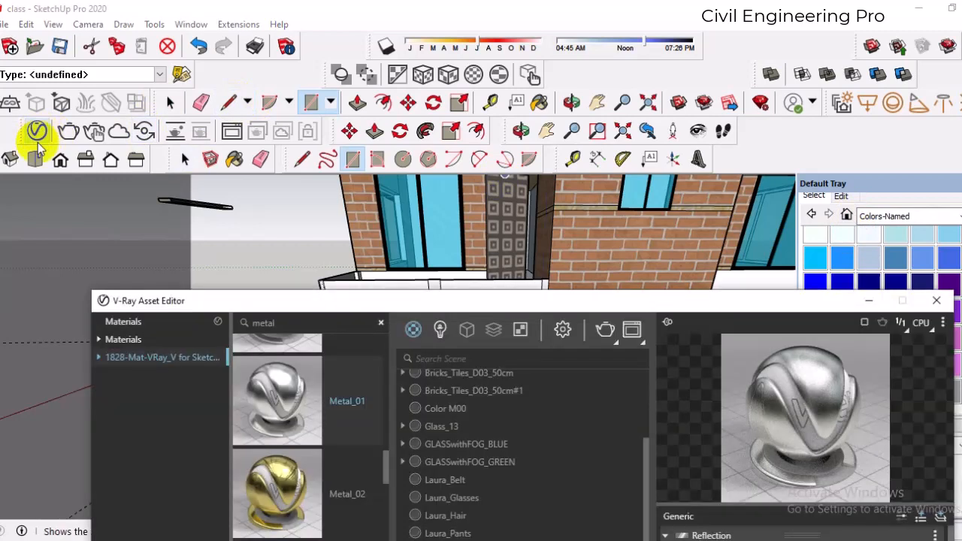
{"action": "double_click", "coordinate": [305, 322]}
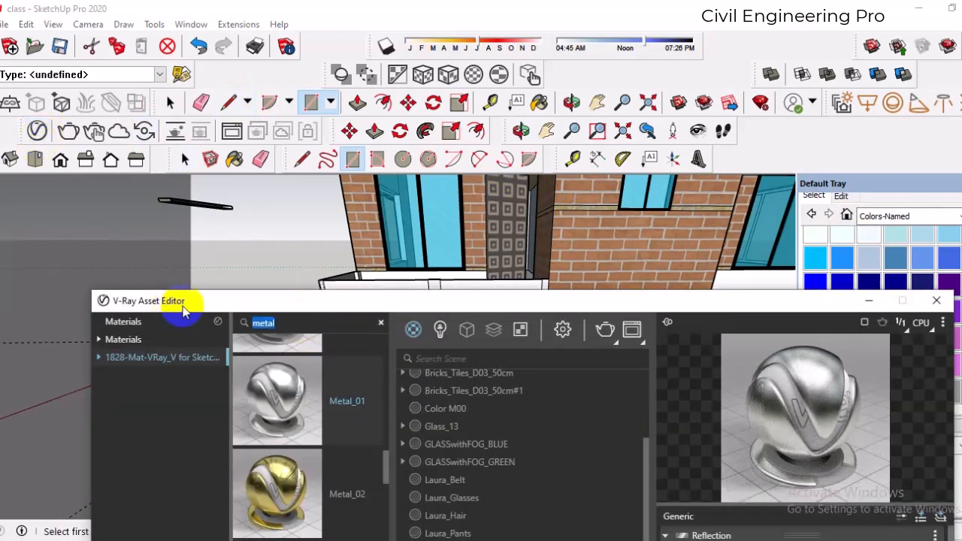
{"action": "type", "text": "glass"}
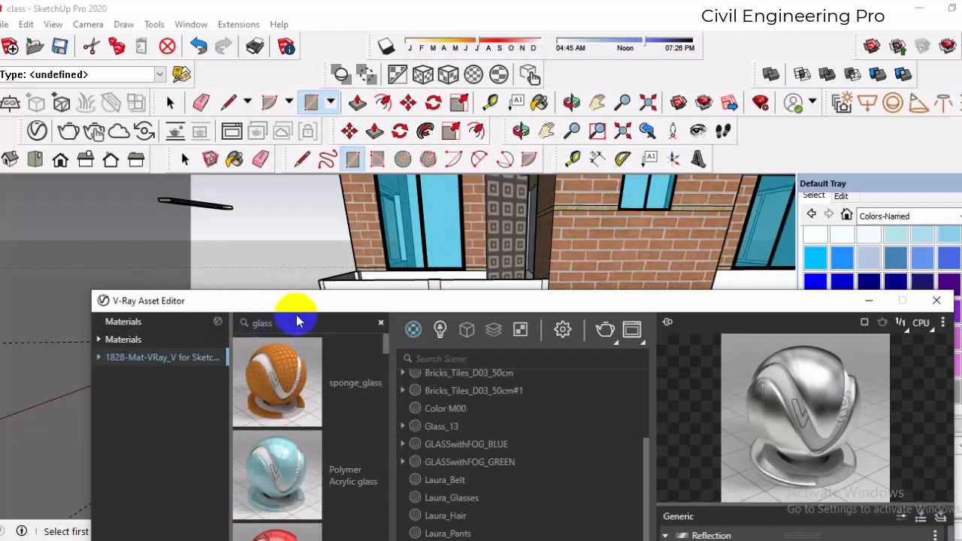
{"action": "left_click_drag", "start_coordinate": [303, 300], "coordinate": [413, 39]}
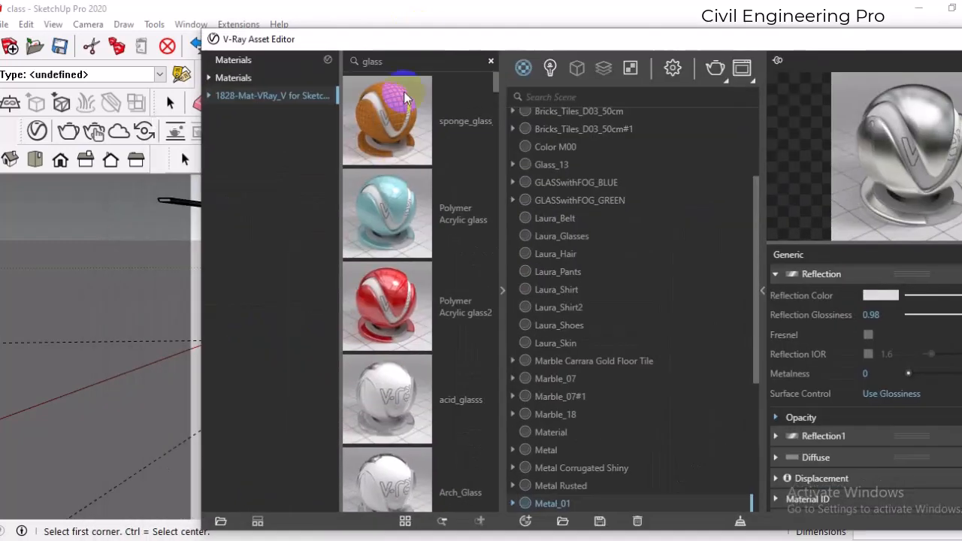
{"action": "scroll", "coordinate": [429, 278], "scroll_direction": "down", "scroll_amount": 5}
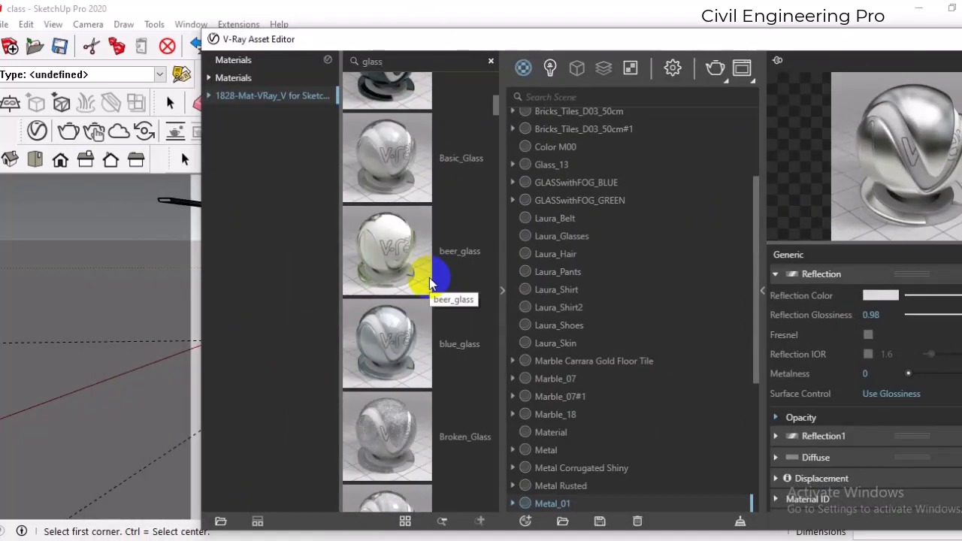
{"action": "scroll", "coordinate": [437, 284], "scroll_direction": "down", "scroll_amount": 2}
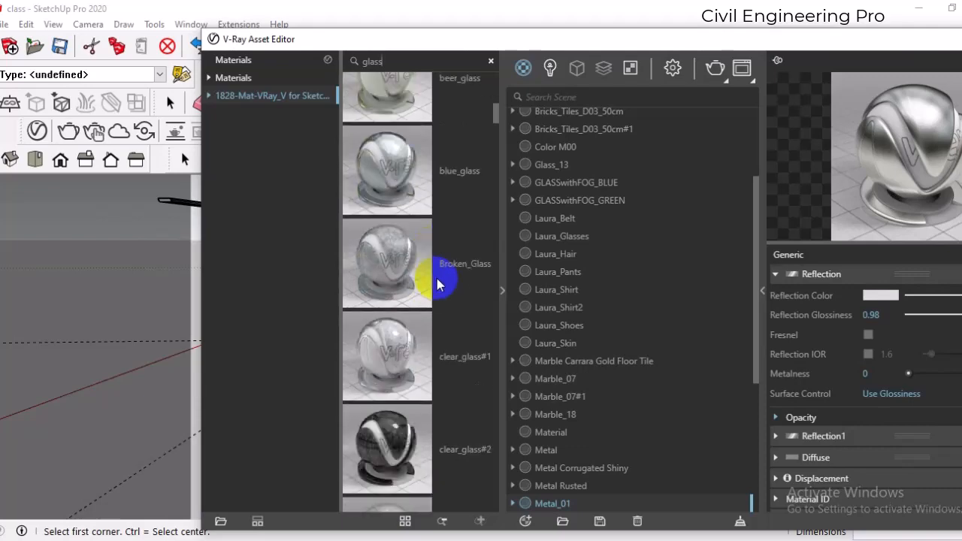
{"action": "scroll", "coordinate": [439, 284], "scroll_direction": "up", "scroll_amount": 2}
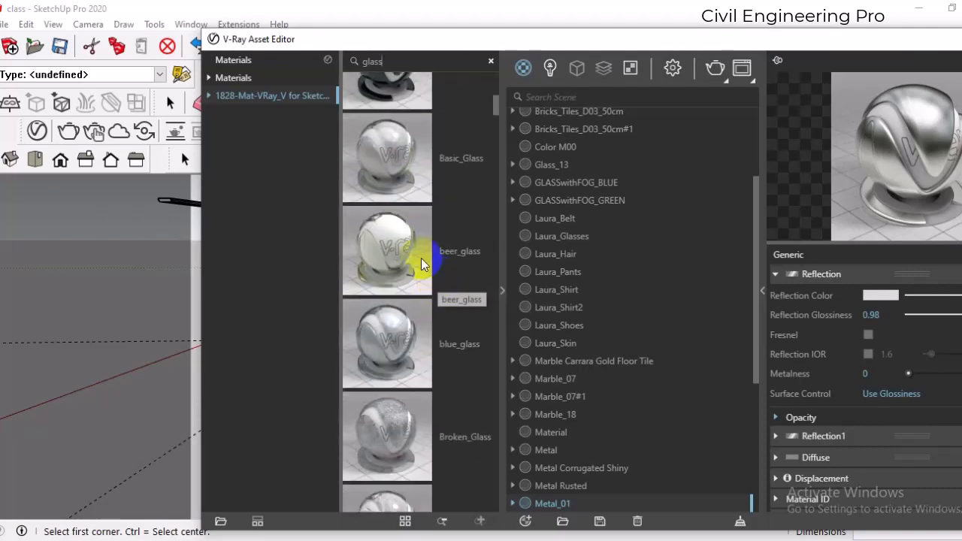
{"action": "left_click_drag", "start_coordinate": [423, 38], "coordinate": [811, 184]}
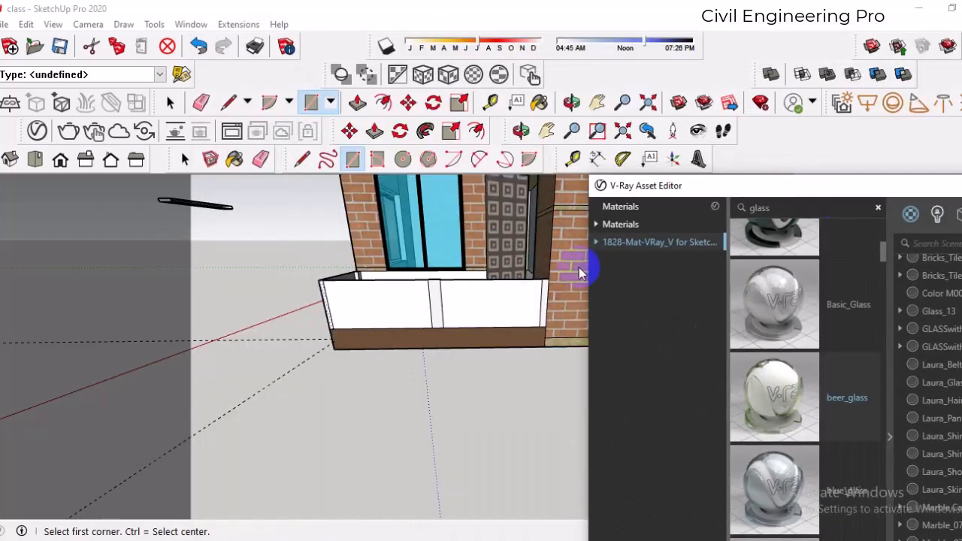
- Apply the V-Ray beer_glass material to the front panel between the corner post and the middle post
{"action": "left_click", "coordinate": [185, 159]}
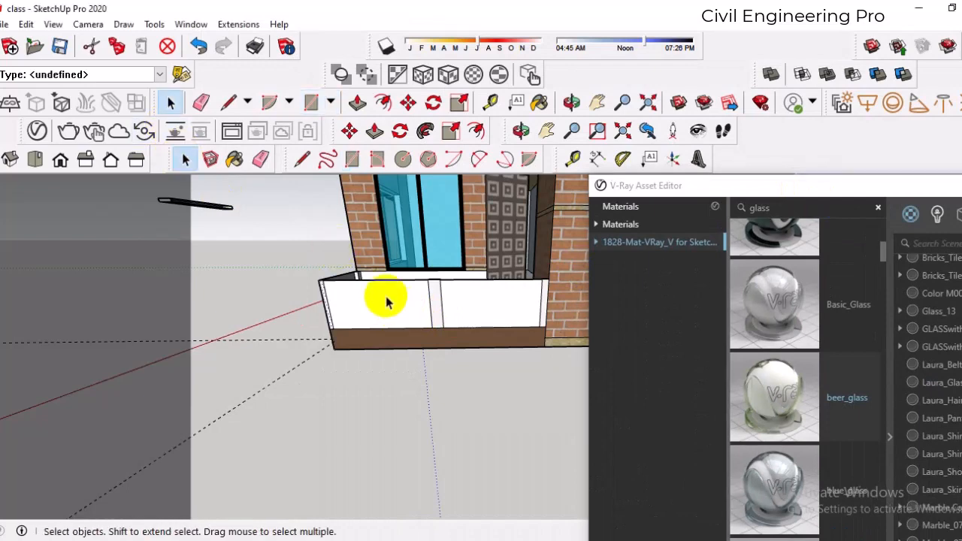
{"action": "left_click", "coordinate": [386, 300]}
{"action": "right_click", "coordinate": [784, 402]}
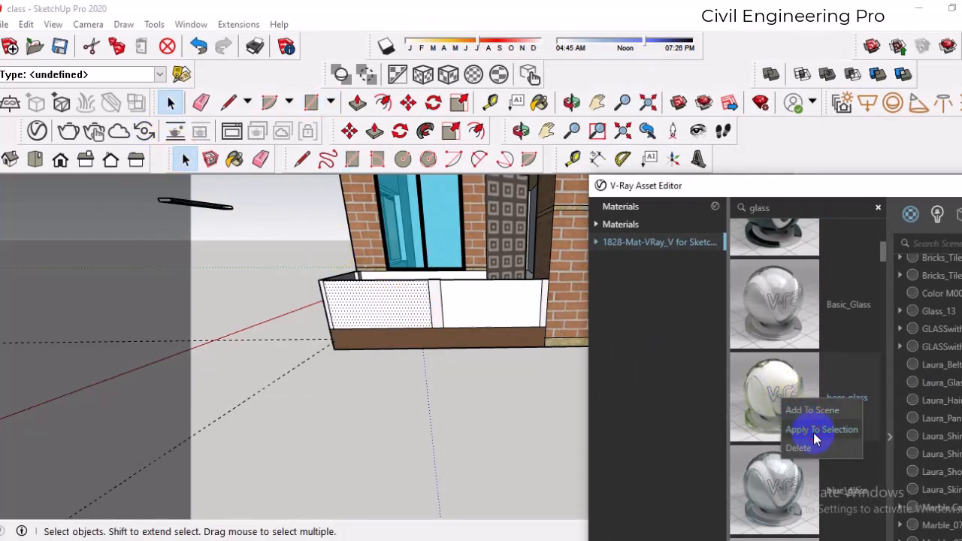
{"action": "left_click", "coordinate": [816, 432]}
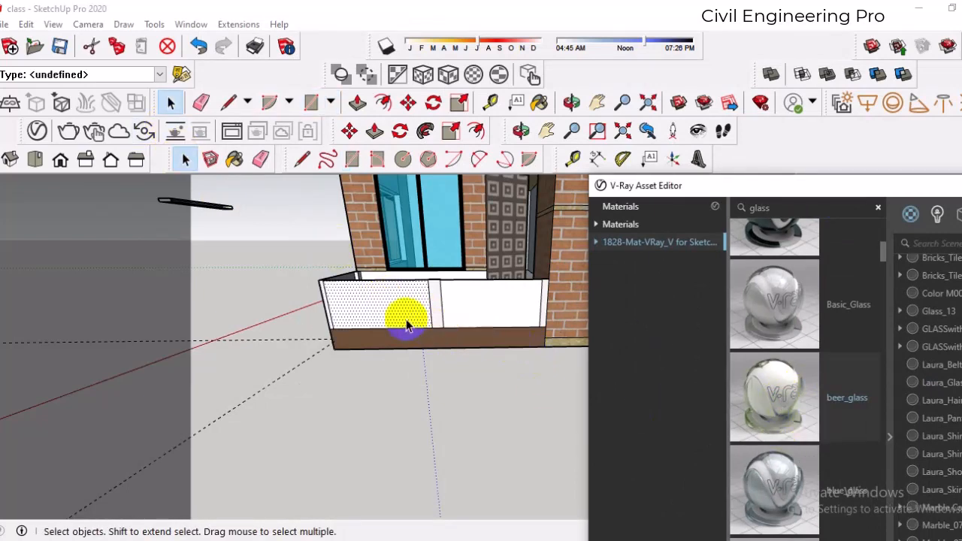
{"action": "scroll", "coordinate": [368, 314], "scroll_direction": "up", "scroll_amount": 1}
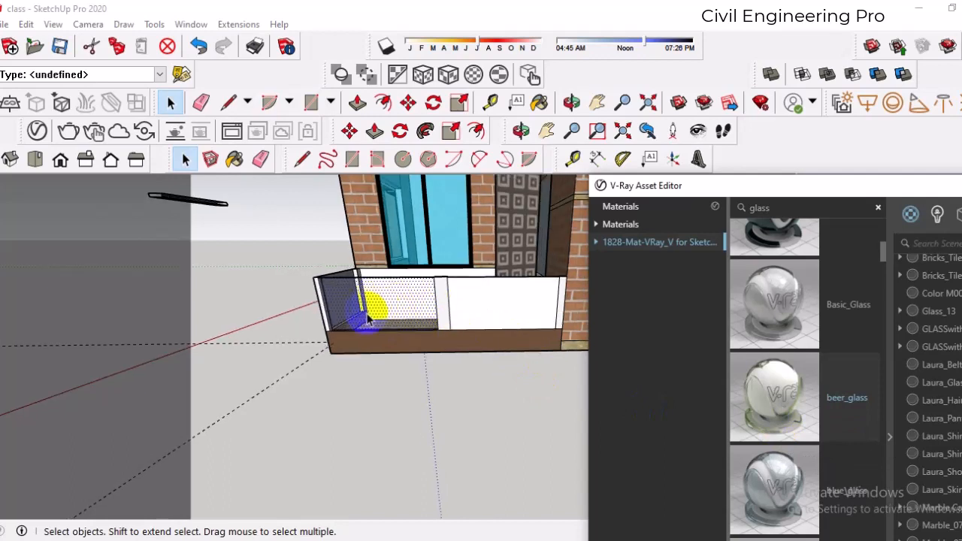
- Paint the other front panel and the side panel of the porch with beer_glass, and close the V-Ray Asset Editor
{"action": "left_click", "coordinate": [237, 161]}
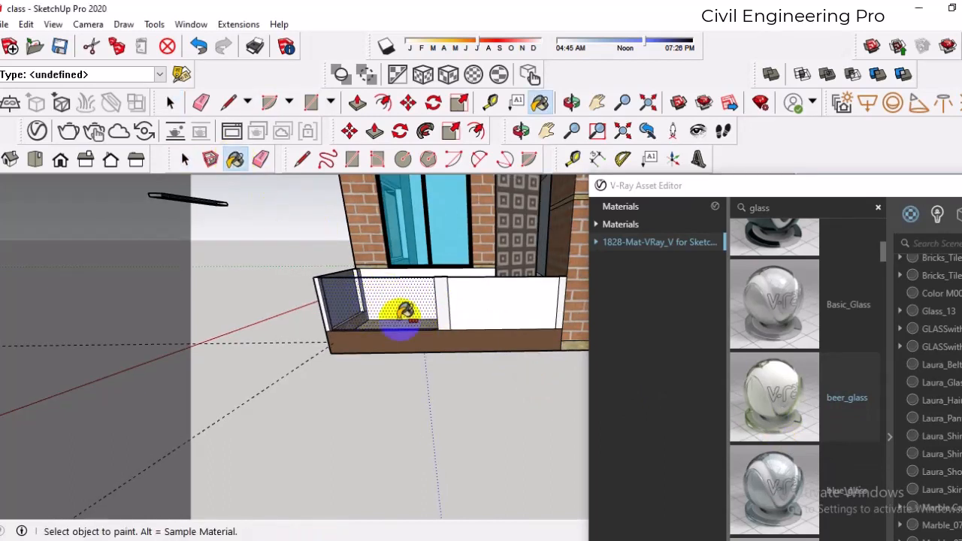
{"action": "left_click", "coordinate": [387, 305], "text": "ctrl"}
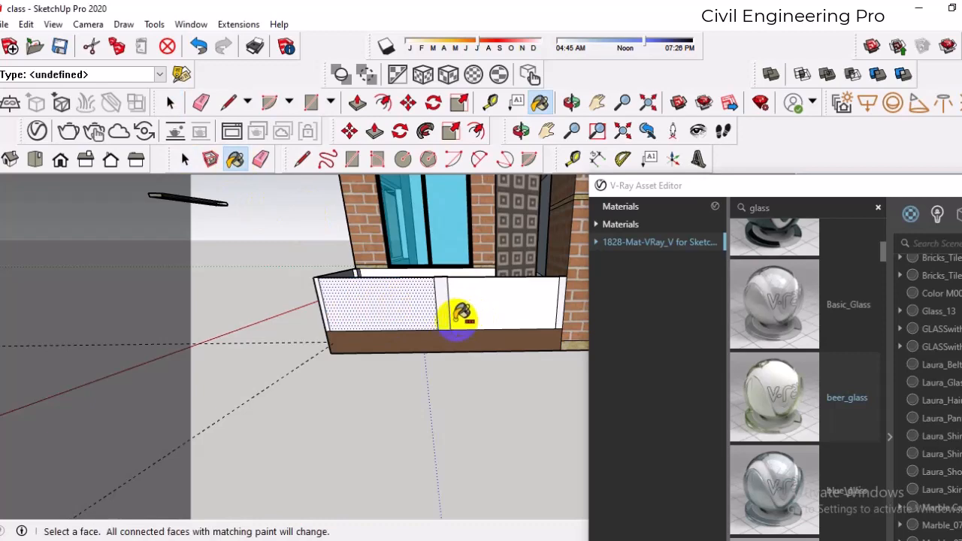
{"action": "key", "text": "ctrl+z"}
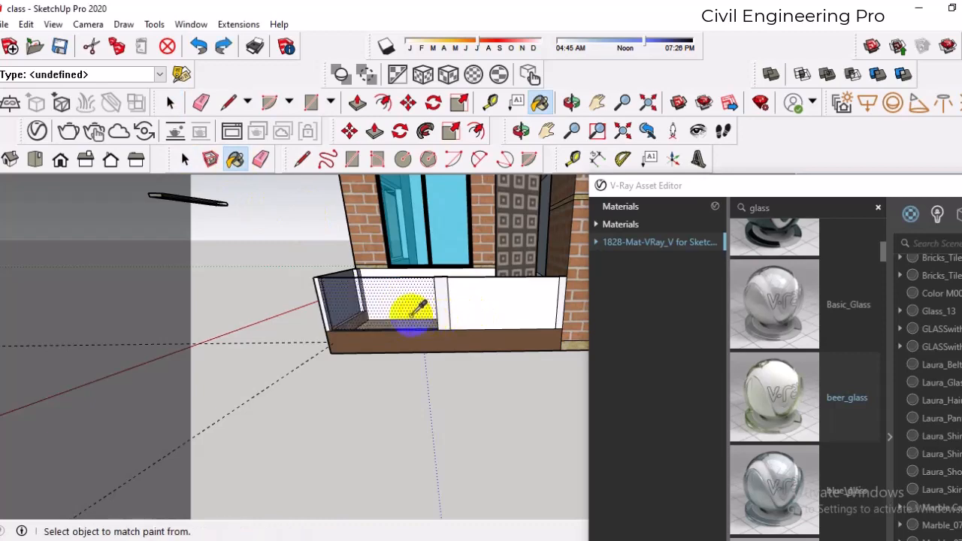
{"action": "left_click", "coordinate": [485, 306]}
{"action": "mouse_move", "coordinate": [414, 279]}
{"action": "middle_mouse_down"}
{"action": "mouse_move", "coordinate": [599, 337]}
{"action": "mouse_move", "coordinate": [393, 365]}
{"action": "mouse_move", "coordinate": [638, 326]}
{"action": "middle_mouse_up"}
{"action": "left_click", "coordinate": [424, 359]}
{"action": "left_click_drag", "start_coordinate": [880, 189], "coordinate": [517, 279]}
{"action": "left_click_drag", "start_coordinate": [898, 280], "coordinate": [487, 304]}
{"action": "left_click", "coordinate": [683, 302]}
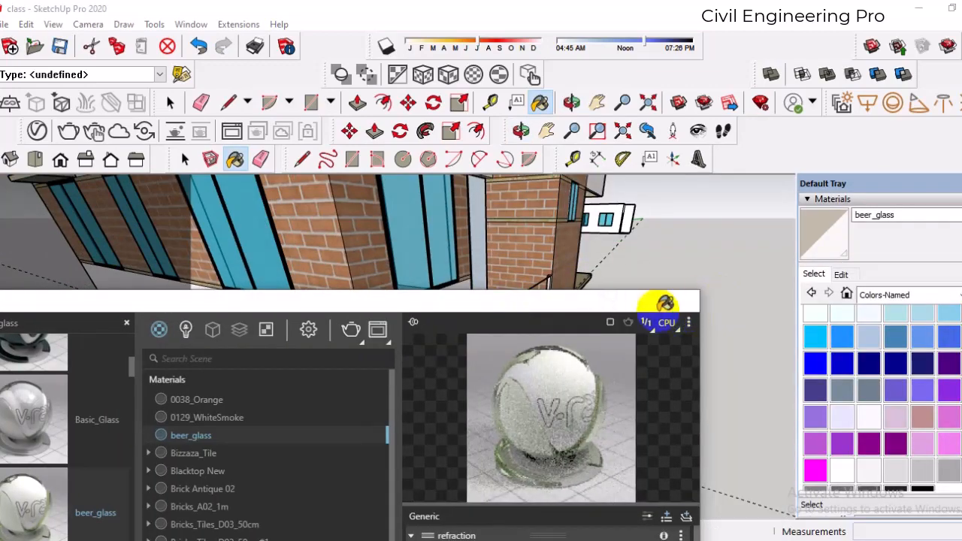
- Sample the Marble_07#1 material from the house base and paint the brown front face of the porch kerb with it
{"action": "mouse_move", "coordinate": [665, 303]}
{"action": "middle_mouse_down"}
{"action": "mouse_move", "coordinate": [393, 285]}
{"action": "mouse_move", "coordinate": [451, 323]}
{"action": "mouse_move", "coordinate": [446, 389]}
{"action": "mouse_move", "coordinate": [414, 273]}
{"action": "middle_mouse_up"}
{"action": "key", "text": "b"}
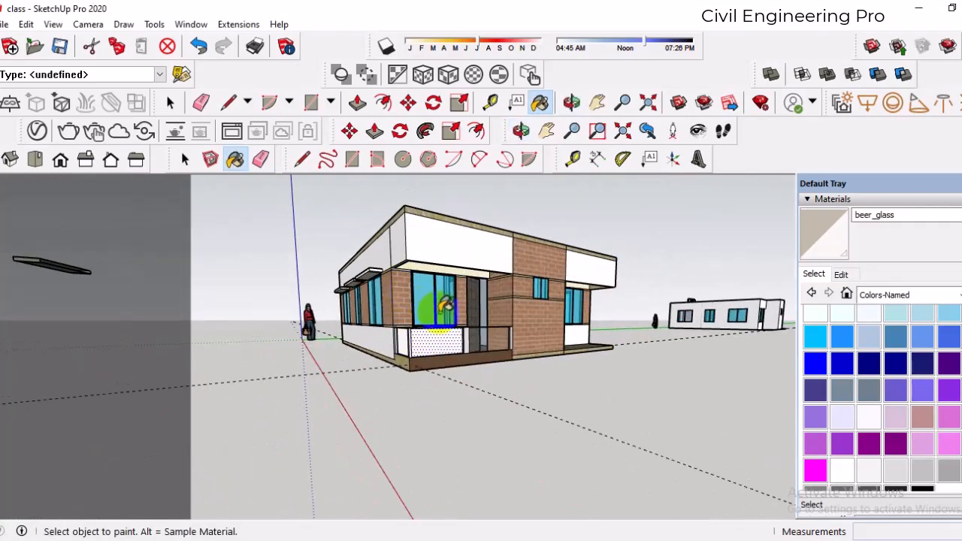
{"action": "scroll", "coordinate": [451, 312], "scroll_direction": "up", "scroll_amount": 5}
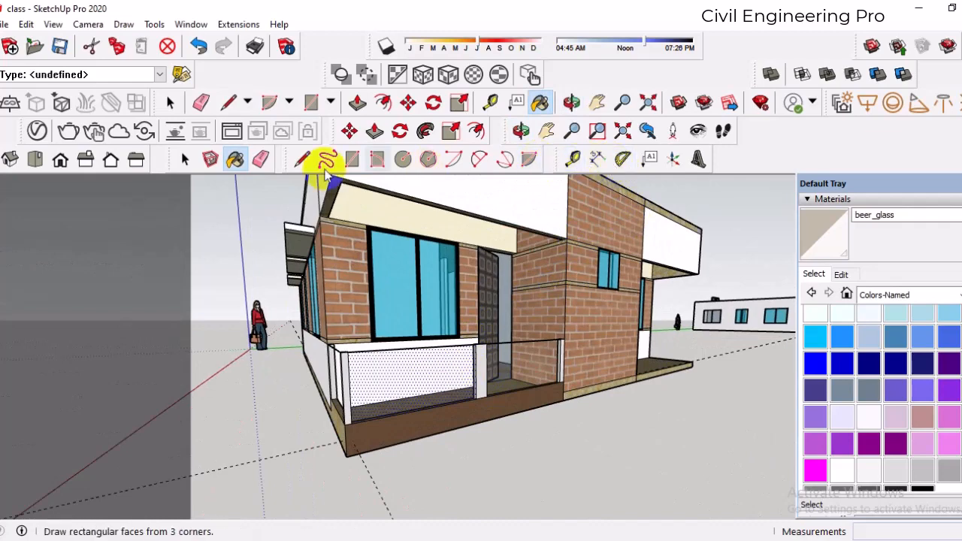
{"action": "scroll", "coordinate": [644, 371], "scroll_direction": "up", "scroll_amount": 5}
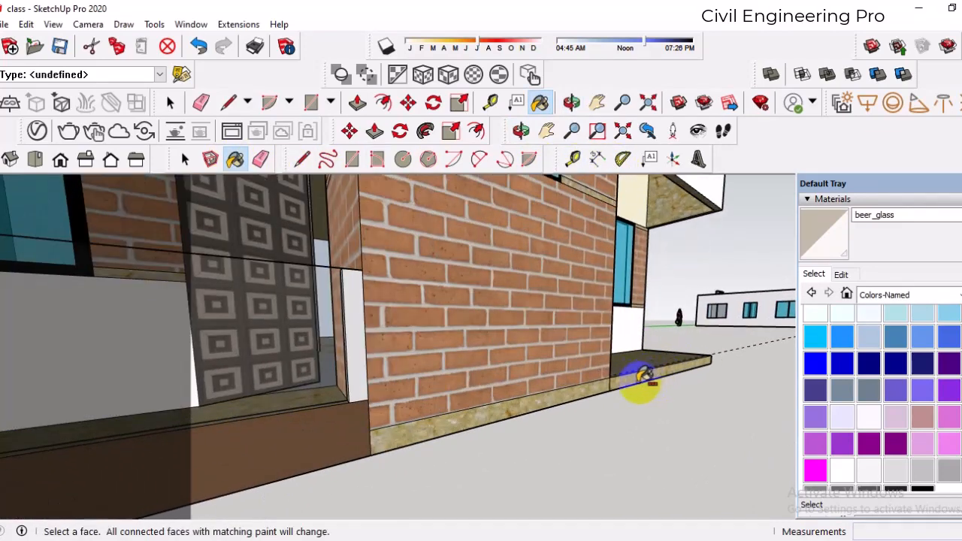
{"action": "key", "text": "alt"}
{"action": "left_click", "coordinate": [644, 371], "text": "alt"}
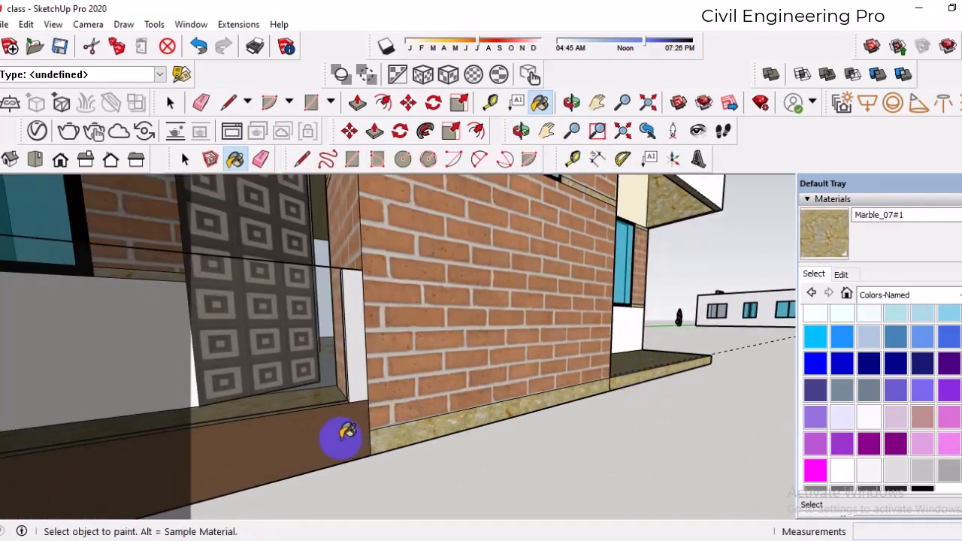
{"action": "left_click", "coordinate": [369, 432]}
{"action": "scroll", "coordinate": [660, 410], "scroll_direction": "down", "scroll_amount": 5}
{"action": "scroll", "coordinate": [489, 429], "scroll_direction": "down", "scroll_amount": 3}
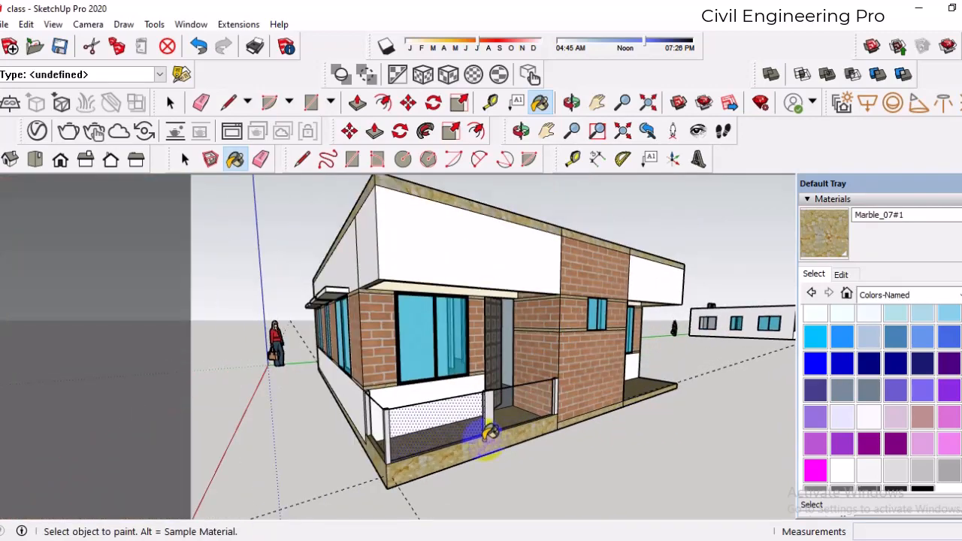
{"action": "scroll", "coordinate": [489, 429], "scroll_direction": "up", "scroll_amount": 7}
{"action": "scroll", "coordinate": [496, 385], "scroll_direction": "down", "scroll_amount": 5}
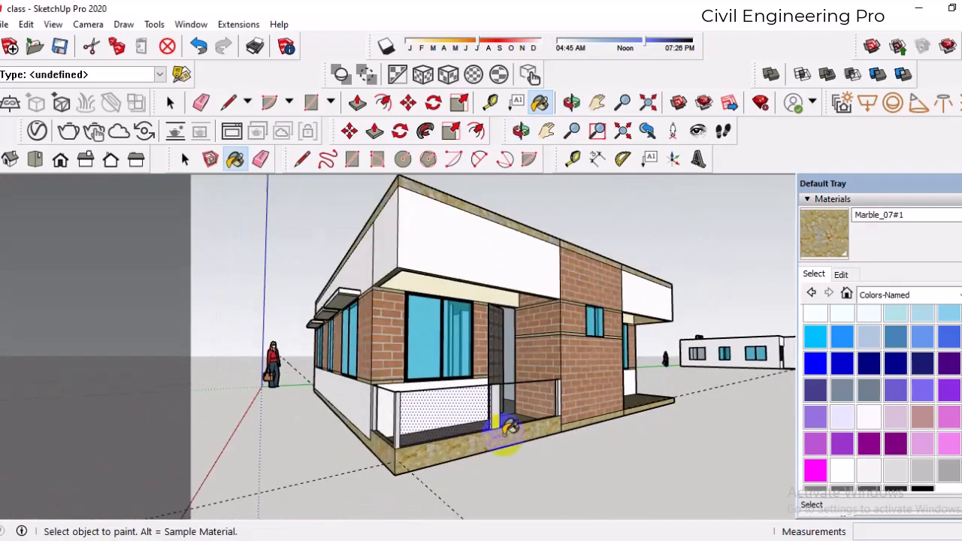
- Try Marble_07#1 on the white roof fascia, undo it, and try it on the underside of the porch roof overhang
{"action": "middle_click_drag", "start_coordinate": [458, 221], "coordinate": [442, 263]}
{"action": "scroll", "coordinate": [439, 297], "scroll_direction": "up", "scroll_amount": 3}
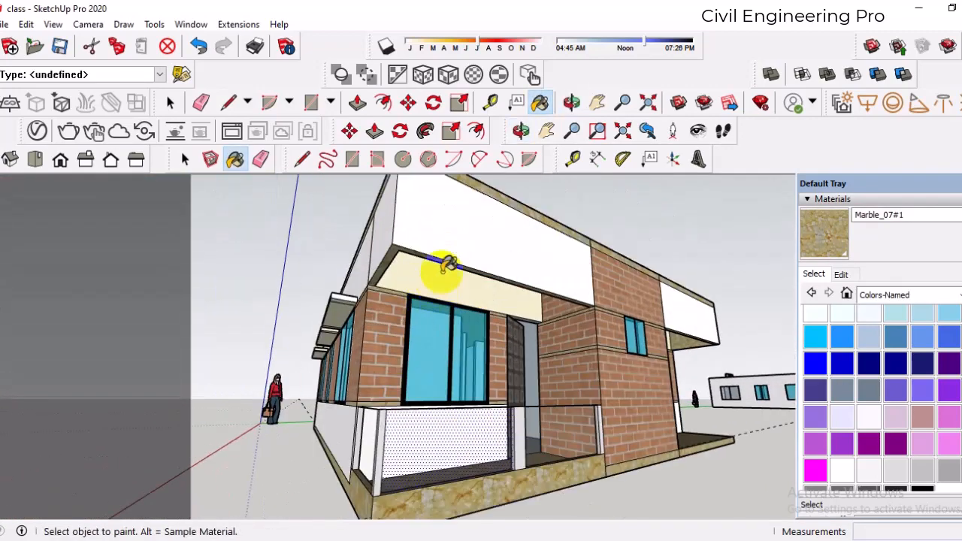
{"action": "left_click", "coordinate": [447, 240], "text": "ctrl"}
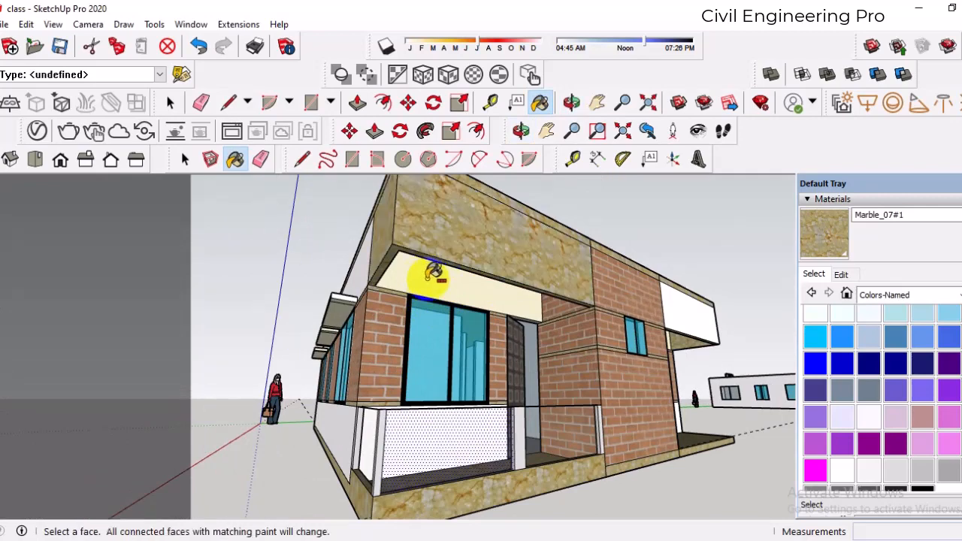
{"action": "key", "text": "ctrl+z"}
{"action": "left_click", "coordinate": [440, 275]}
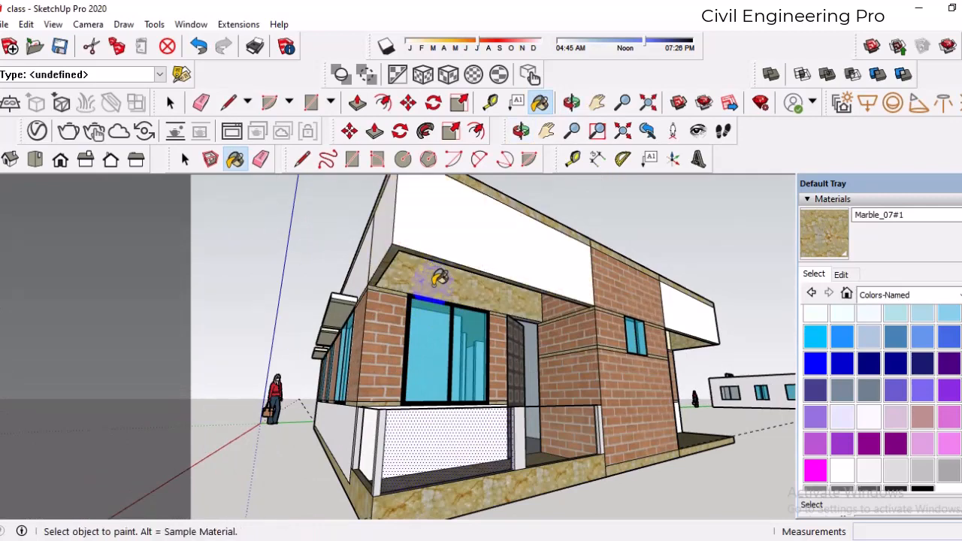
- Sample 0129_WhiteSmoke from the roof fascia and paint the underside of the porch roof overhang with it
{"action": "left_click", "coordinate": [459, 239], "text": "alt"}
{"action": "left_click", "coordinate": [438, 275]}
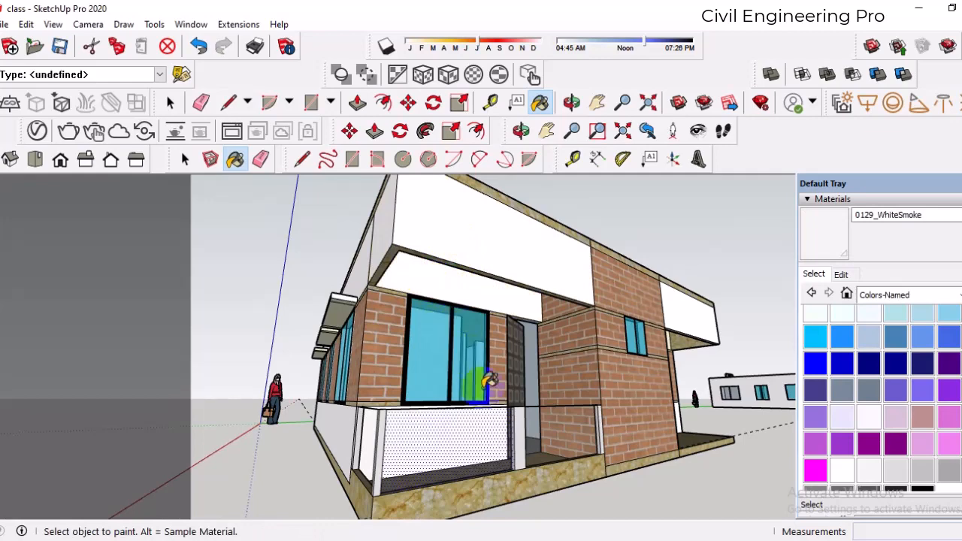
- Frame the front porch corner of the house from a low angle and render the view with V-Ray
{"action": "scroll", "coordinate": [492, 387], "scroll_direction": "down", "scroll_amount": 5}
{"action": "scroll", "coordinate": [489, 398], "scroll_direction": "up", "scroll_amount": 3}
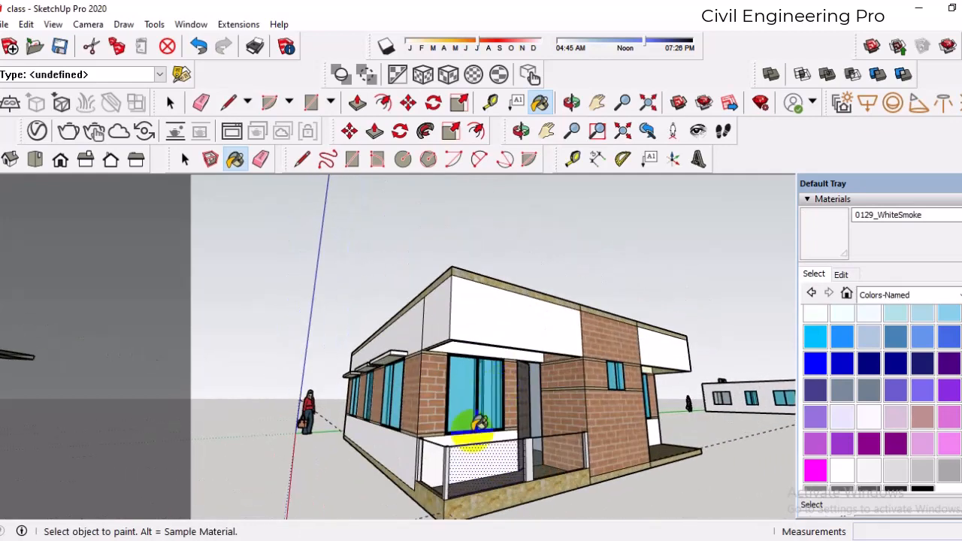
{"action": "middle_click_drag", "start_coordinate": [477, 441], "coordinate": [530, 475]}
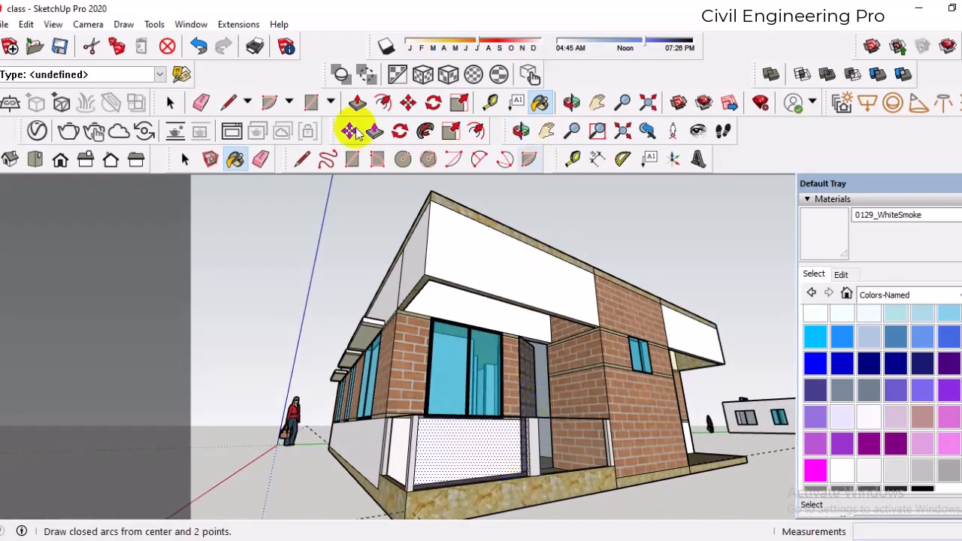
{"action": "left_click", "coordinate": [70, 137]}
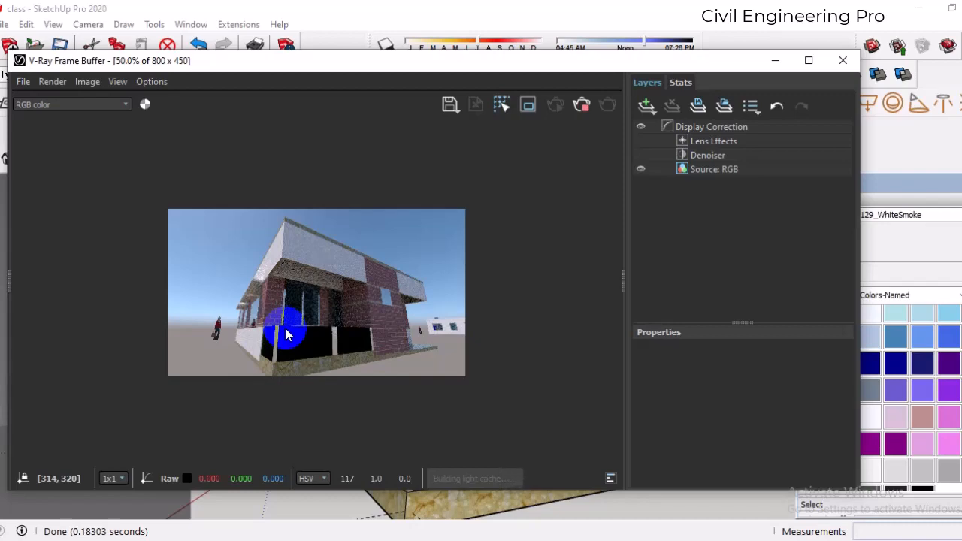
- Inspect the porch panels and the underside of the roof overhang in the rendered image, and close the V-Ray Frame Buffer
{"action": "scroll", "coordinate": [312, 310], "scroll_direction": "up", "scroll_amount": 3}
{"action": "scroll", "coordinate": [385, 339], "scroll_direction": "down", "scroll_amount": 2}
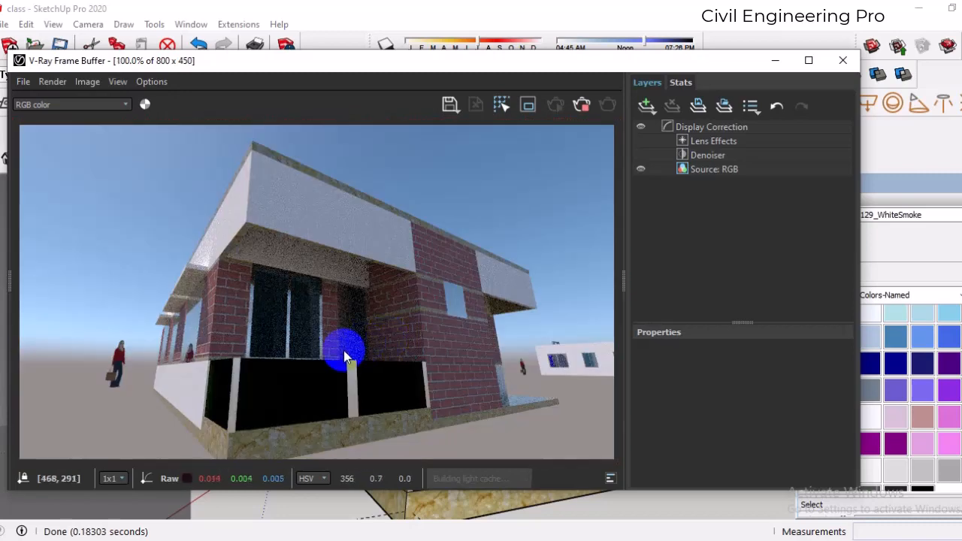
{"action": "scroll", "coordinate": [263, 392], "scroll_direction": "up", "scroll_amount": 1}
{"action": "scroll", "coordinate": [290, 384], "scroll_direction": "down", "scroll_amount": 1}
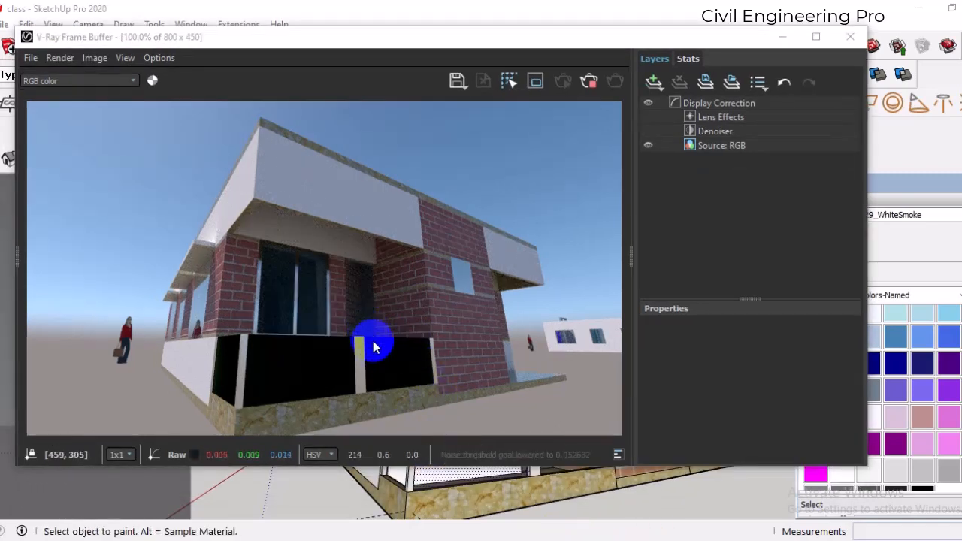
{"action": "scroll", "coordinate": [343, 301], "scroll_direction": "down", "scroll_amount": 1}
{"action": "scroll", "coordinate": [339, 307], "scroll_direction": "up", "scroll_amount": 1}
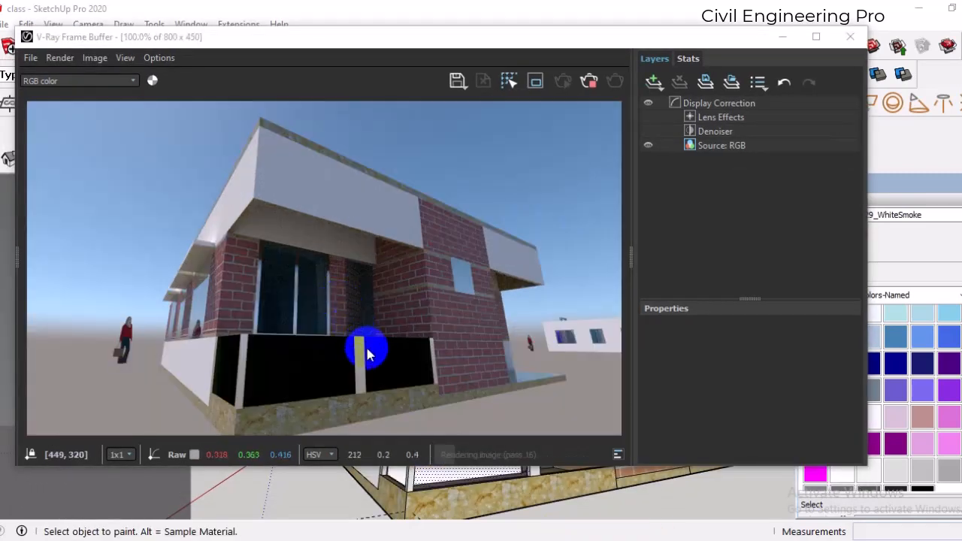
{"action": "left_click", "coordinate": [847, 38]}
- Examine the house exterior in the model from the window side, the porch corner and the front façade
{"action": "mouse_move", "coordinate": [488, 421]}
{"action": "middle_mouse_down"}
{"action": "mouse_move", "coordinate": [479, 462]}
{"action": "mouse_move", "coordinate": [526, 483]}
{"action": "mouse_move", "coordinate": [485, 393]}
{"action": "mouse_move", "coordinate": [456, 501]}
{"action": "mouse_move", "coordinate": [451, 429]}
{"action": "mouse_move", "coordinate": [405, 417]}
{"action": "mouse_move", "coordinate": [512, 393]}
{"action": "middle_mouse_up"}
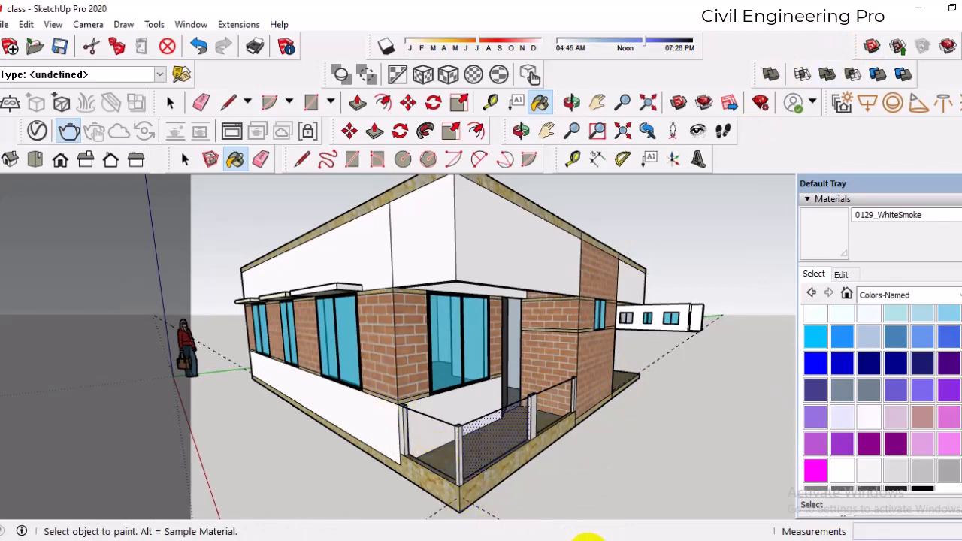
{"action": "mouse_move", "coordinate": [584, 410]}
{"action": "middle_mouse_down"}
{"action": "mouse_move", "coordinate": [575, 421]}
{"action": "mouse_move", "coordinate": [462, 421]}
{"action": "mouse_move", "coordinate": [481, 417]}
{"action": "mouse_move", "coordinate": [79, 368]}
{"action": "mouse_move", "coordinate": [257, 344]}
{"action": "mouse_move", "coordinate": [563, 409]}
{"action": "mouse_move", "coordinate": [628, 402]}
{"action": "middle_mouse_up"}
{"action": "scroll", "coordinate": [365, 348], "scroll_direction": "up", "scroll_amount": 3}
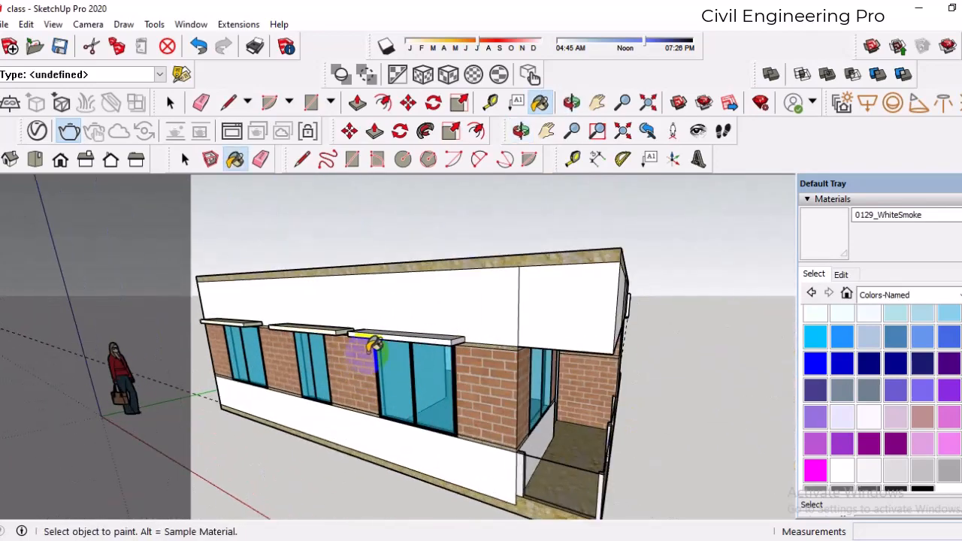
{"action": "mouse_move", "coordinate": [368, 350]}
{"action": "middle_mouse_down"}
{"action": "mouse_move", "coordinate": [448, 379]}
{"action": "mouse_move", "coordinate": [501, 338]}
{"action": "middle_mouse_up"}
{"action": "scroll", "coordinate": [496, 353], "scroll_direction": "down", "scroll_amount": 6}
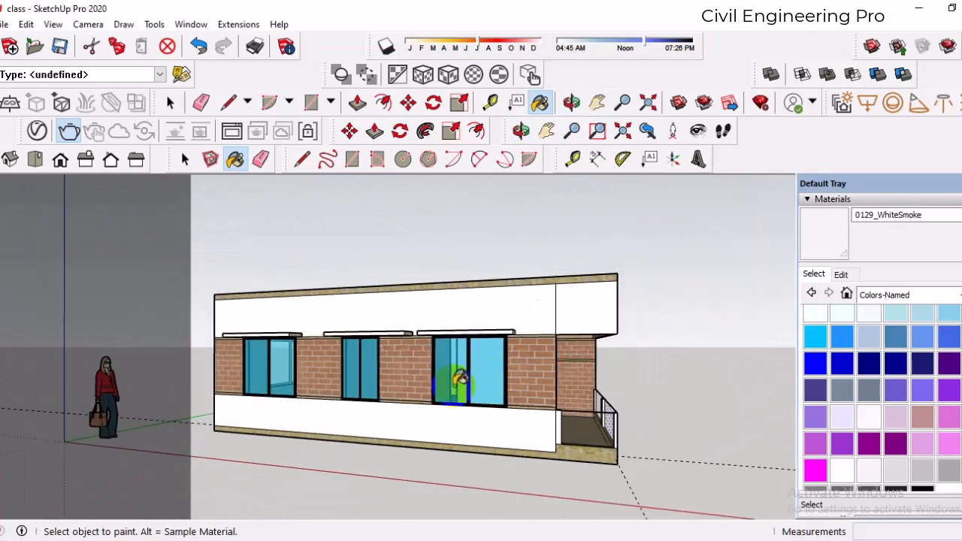
{"action": "mouse_move", "coordinate": [457, 378]}
{"action": "middle_mouse_down"}
{"action": "mouse_move", "coordinate": [481, 415]}
{"action": "mouse_move", "coordinate": [528, 409]}
{"action": "middle_mouse_up"}
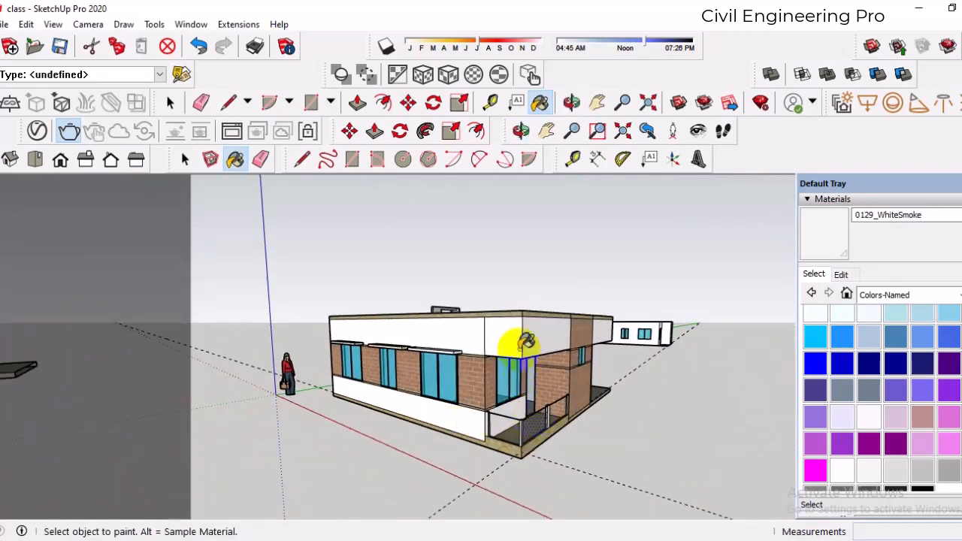
{"action": "scroll", "coordinate": [533, 328], "scroll_direction": "up", "scroll_amount": 2}
{"action": "mouse_move", "coordinate": [533, 329]}
{"action": "middle_mouse_down"}
{"action": "mouse_move", "coordinate": [473, 361]}
{"action": "mouse_move", "coordinate": [455, 347]}
{"action": "middle_mouse_up"}
{"action": "scroll", "coordinate": [455, 352], "scroll_direction": "down", "scroll_amount": 4}
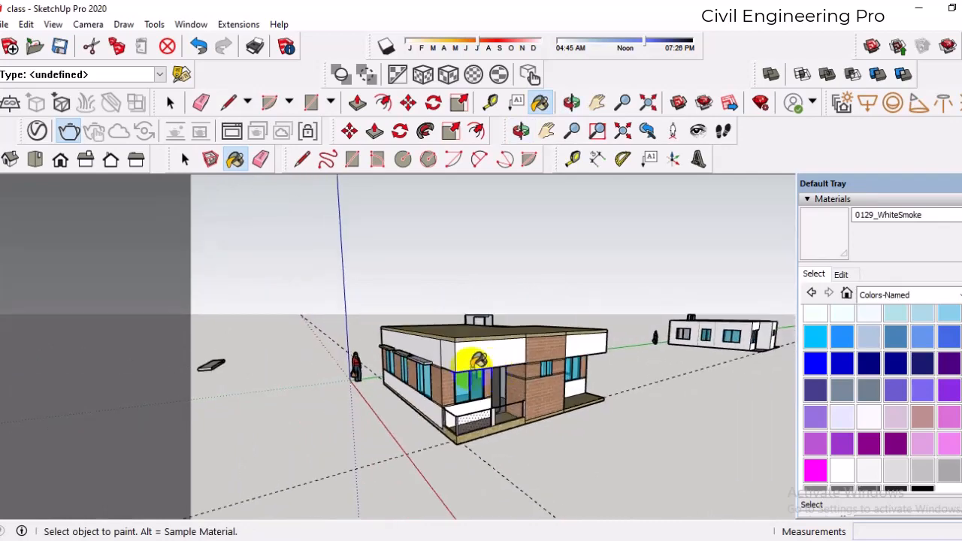
{"action": "scroll", "coordinate": [444, 381], "scroll_direction": "up", "scroll_amount": 1}
{"action": "middle_click_drag", "start_coordinate": [532, 348], "coordinate": [553, 348]}
{"action": "scroll", "coordinate": [512, 361], "scroll_direction": "up", "scroll_amount": 2}
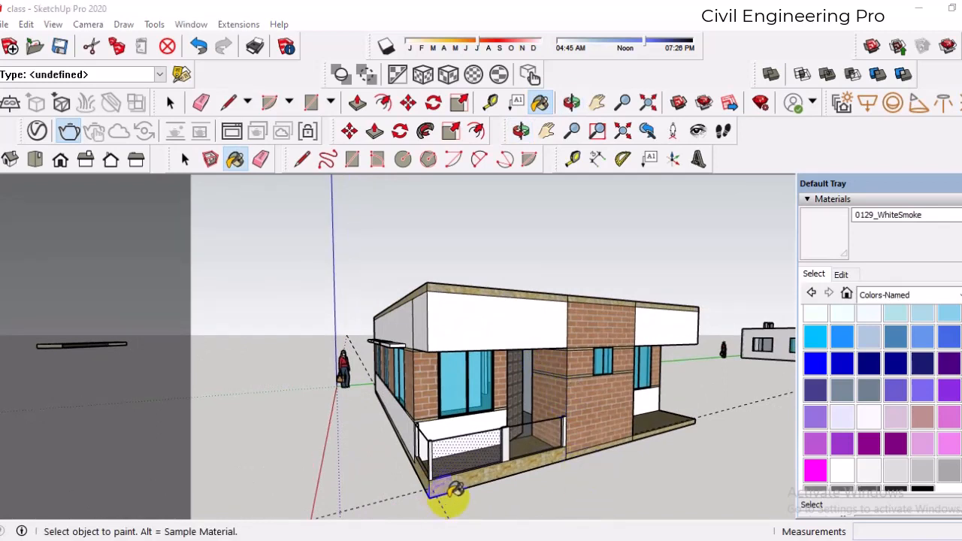